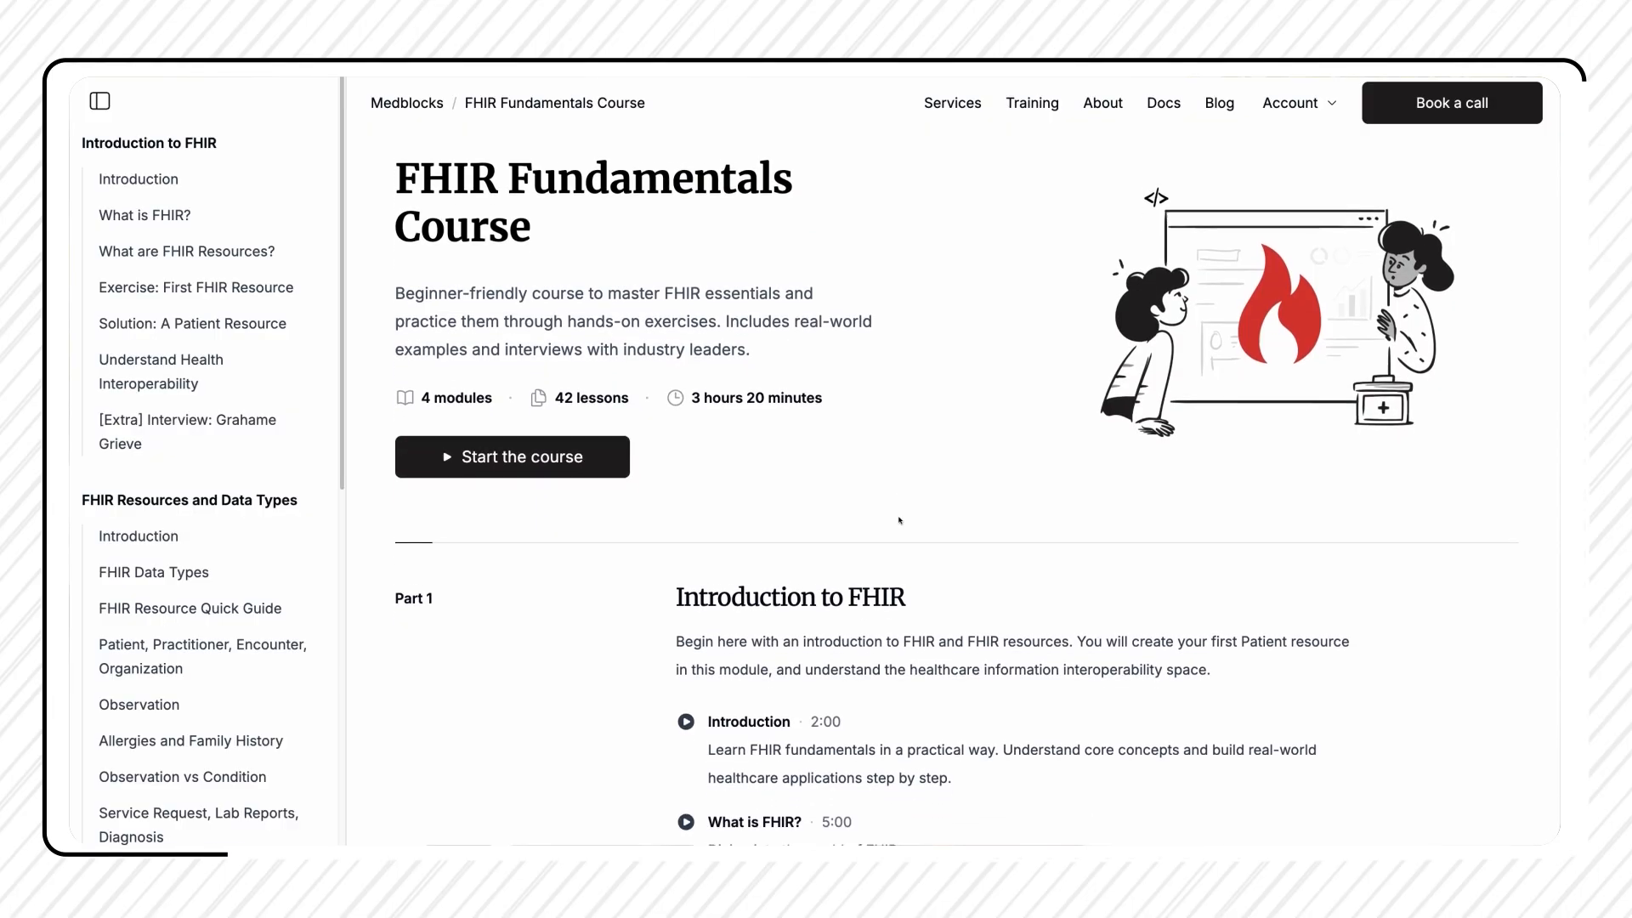
scroll(899, 520, "down", 7)
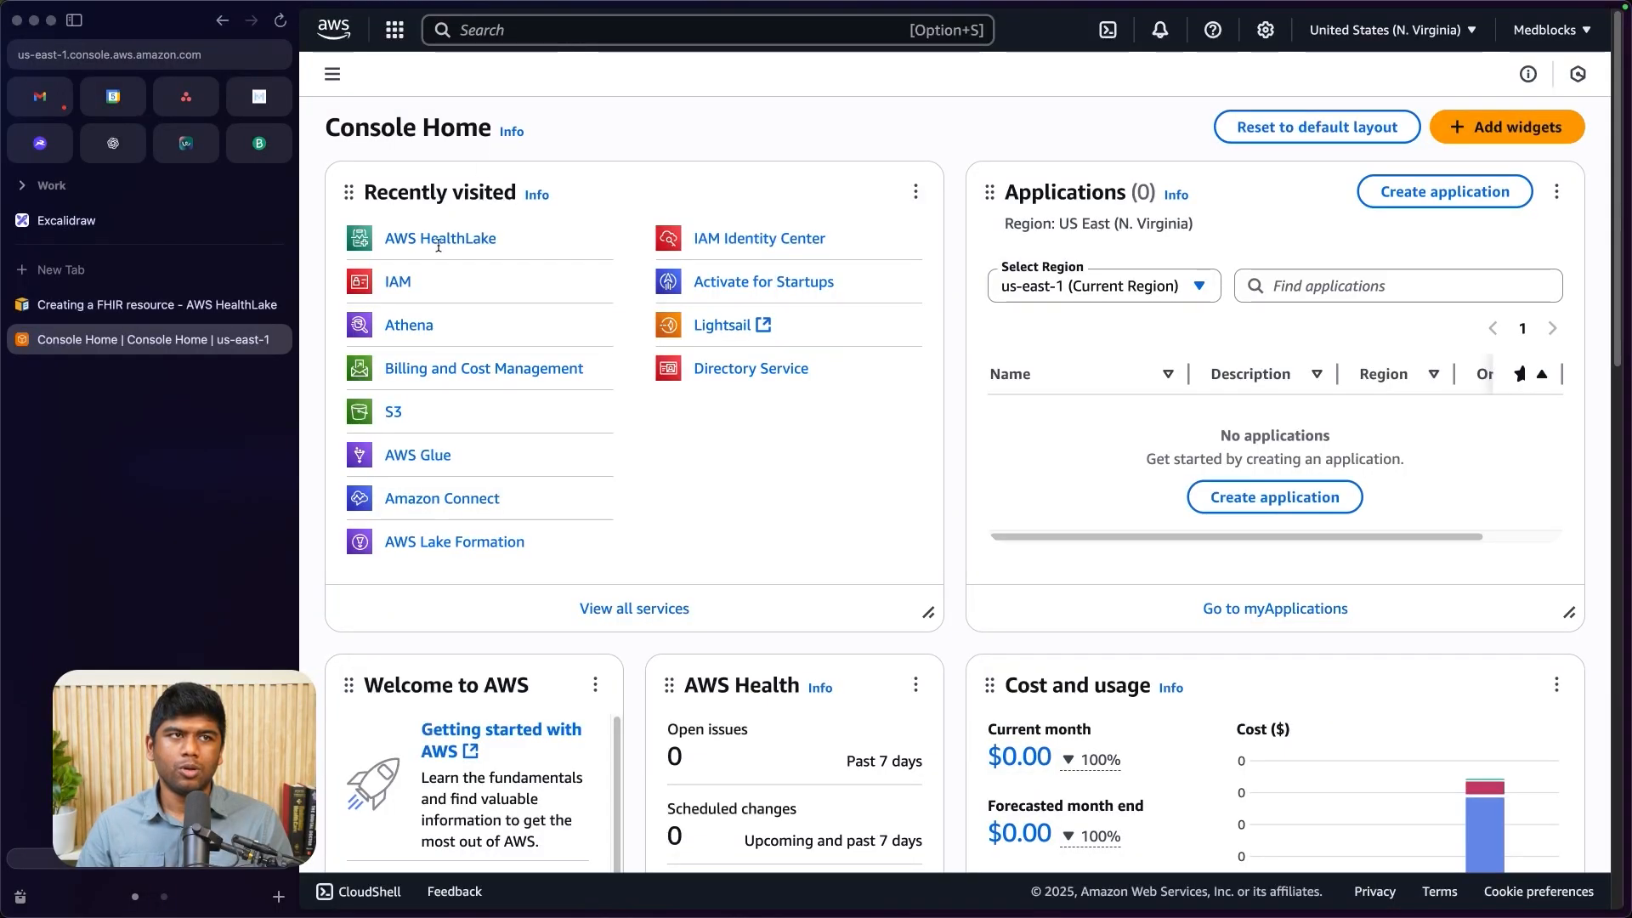
Step: Search the AWS console for "health" and open the AWS HealthLake data stores list
left_click(501, 33)
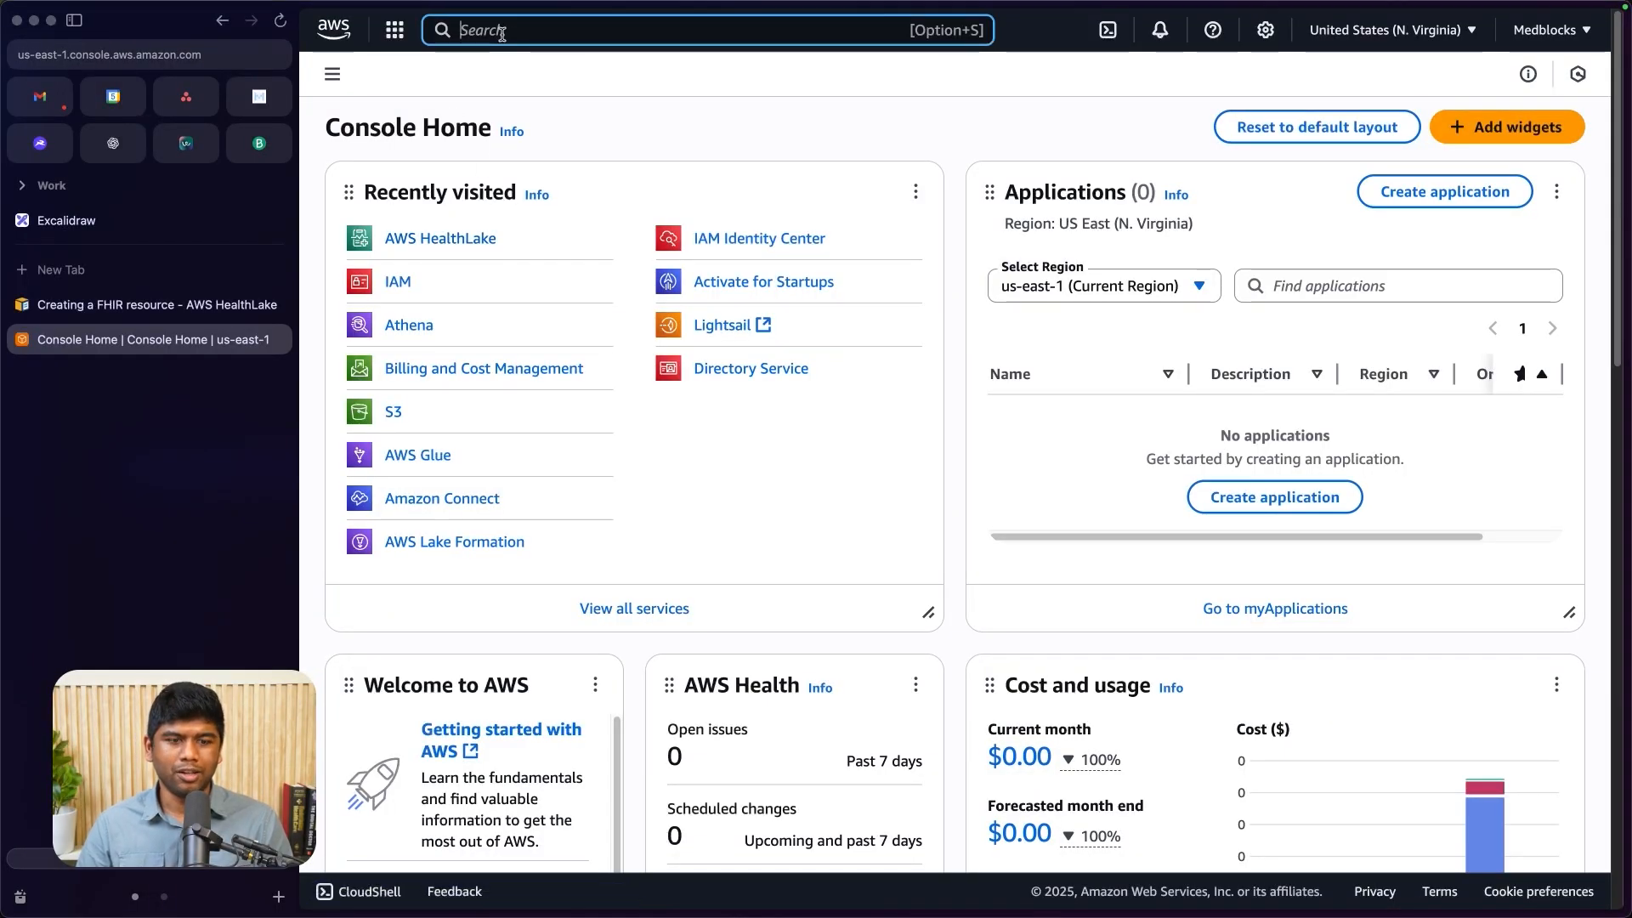
type("health checks")
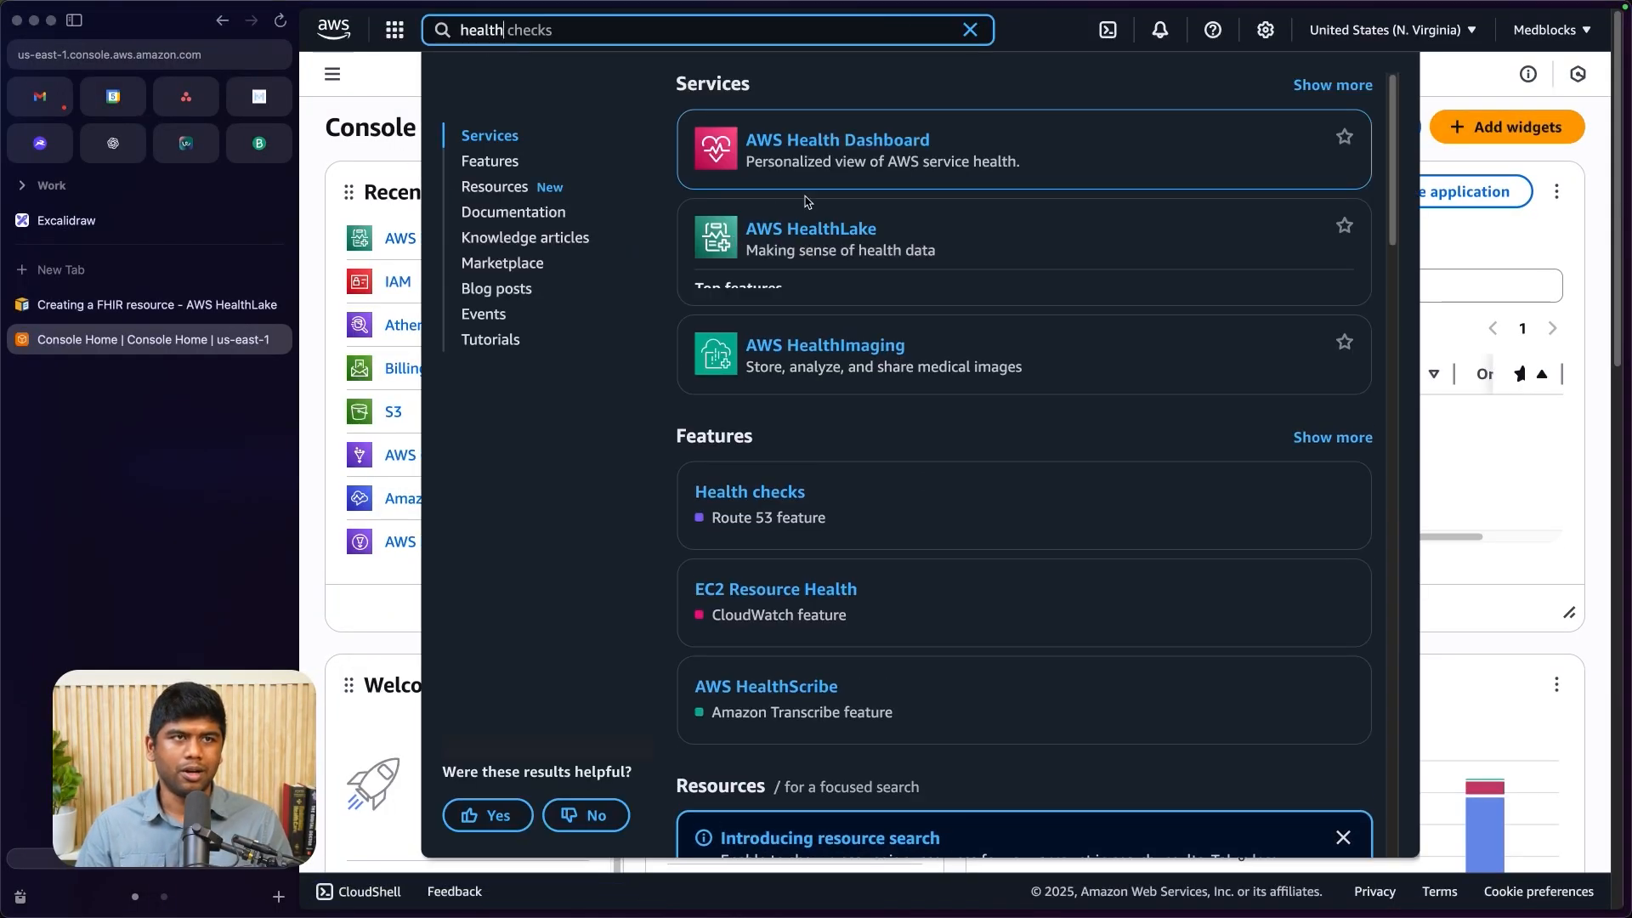
left_click(720, 255)
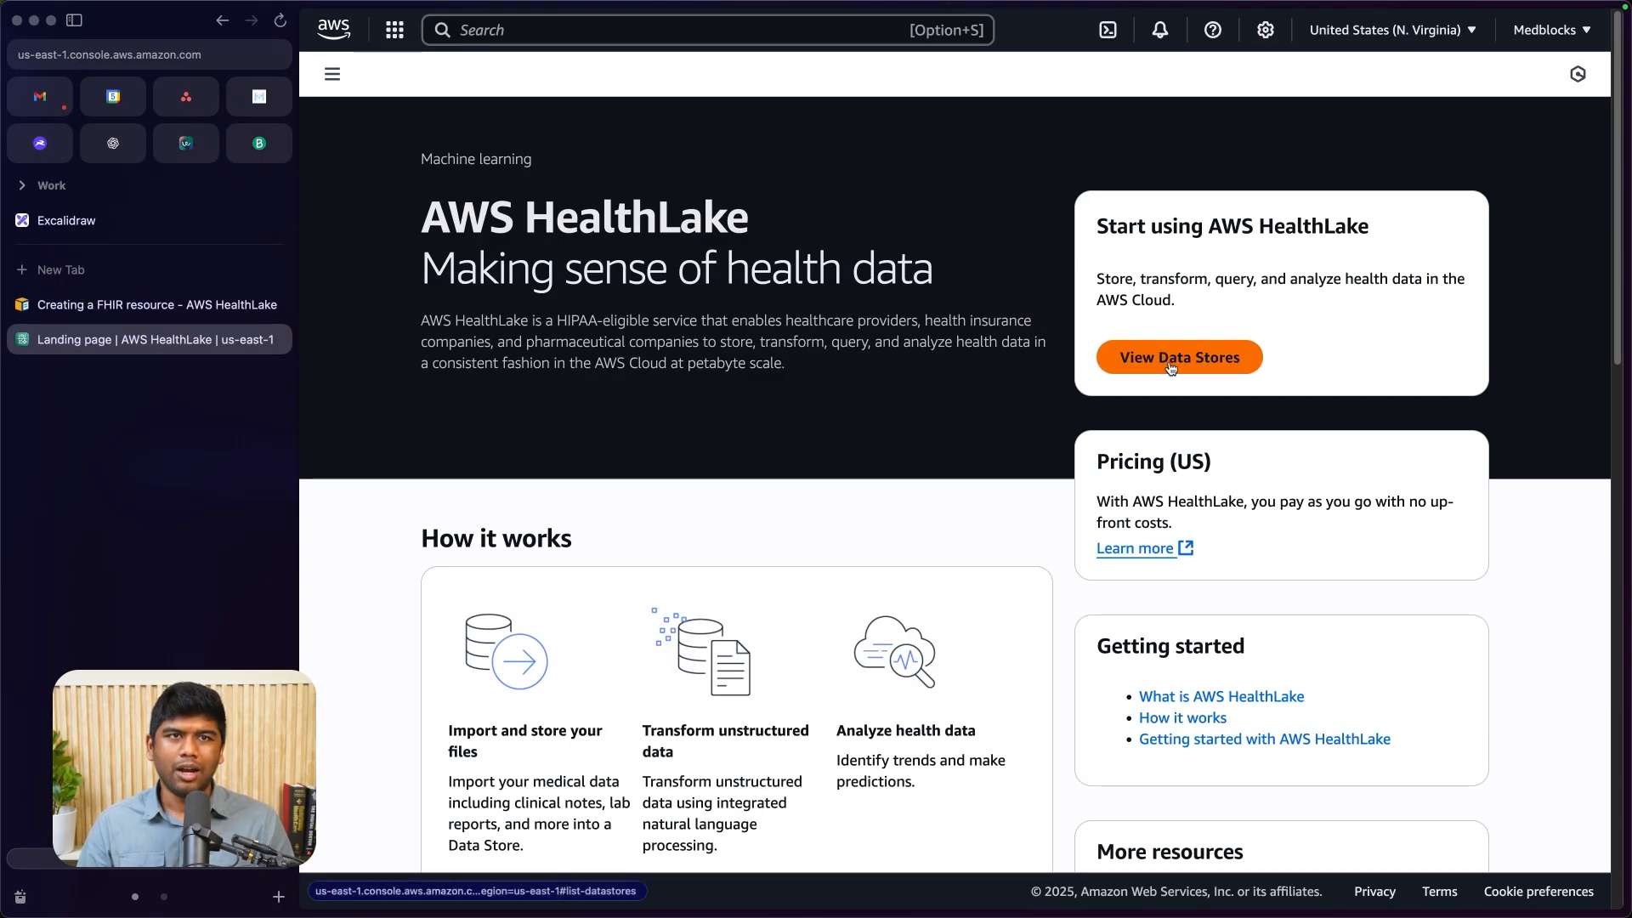
left_click(1228, 370)
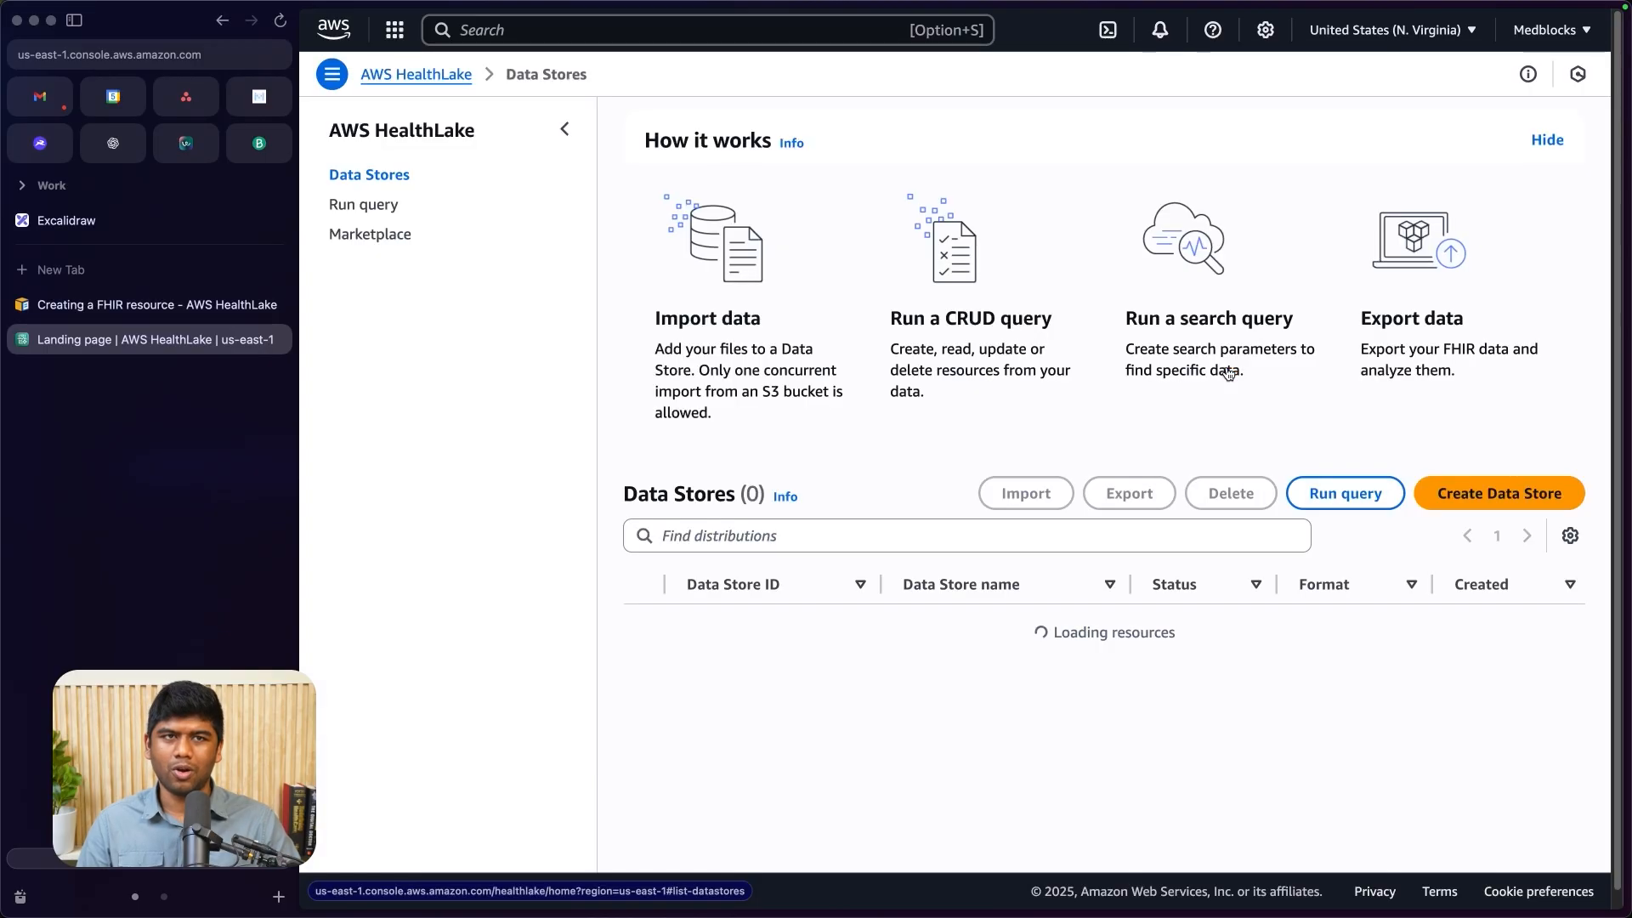
scroll(1003, 633, "right", 3)
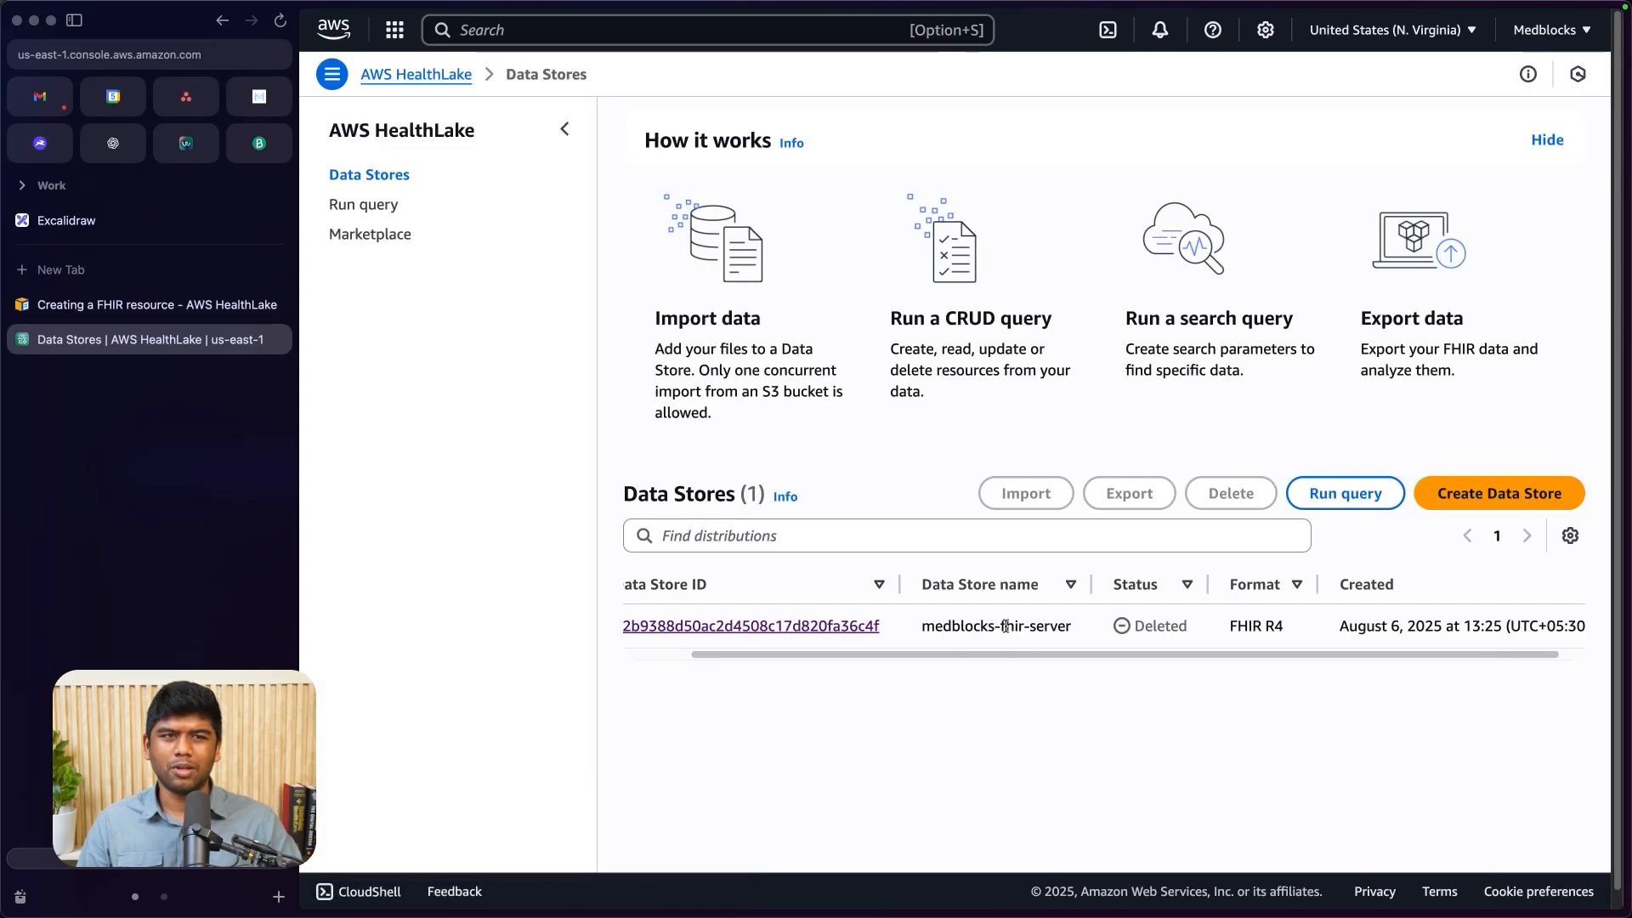
Step: Create a HealthLake data store named fhir-server-medblocks without preloaded sample data, using the AWS owned key
left_click(1501, 504)
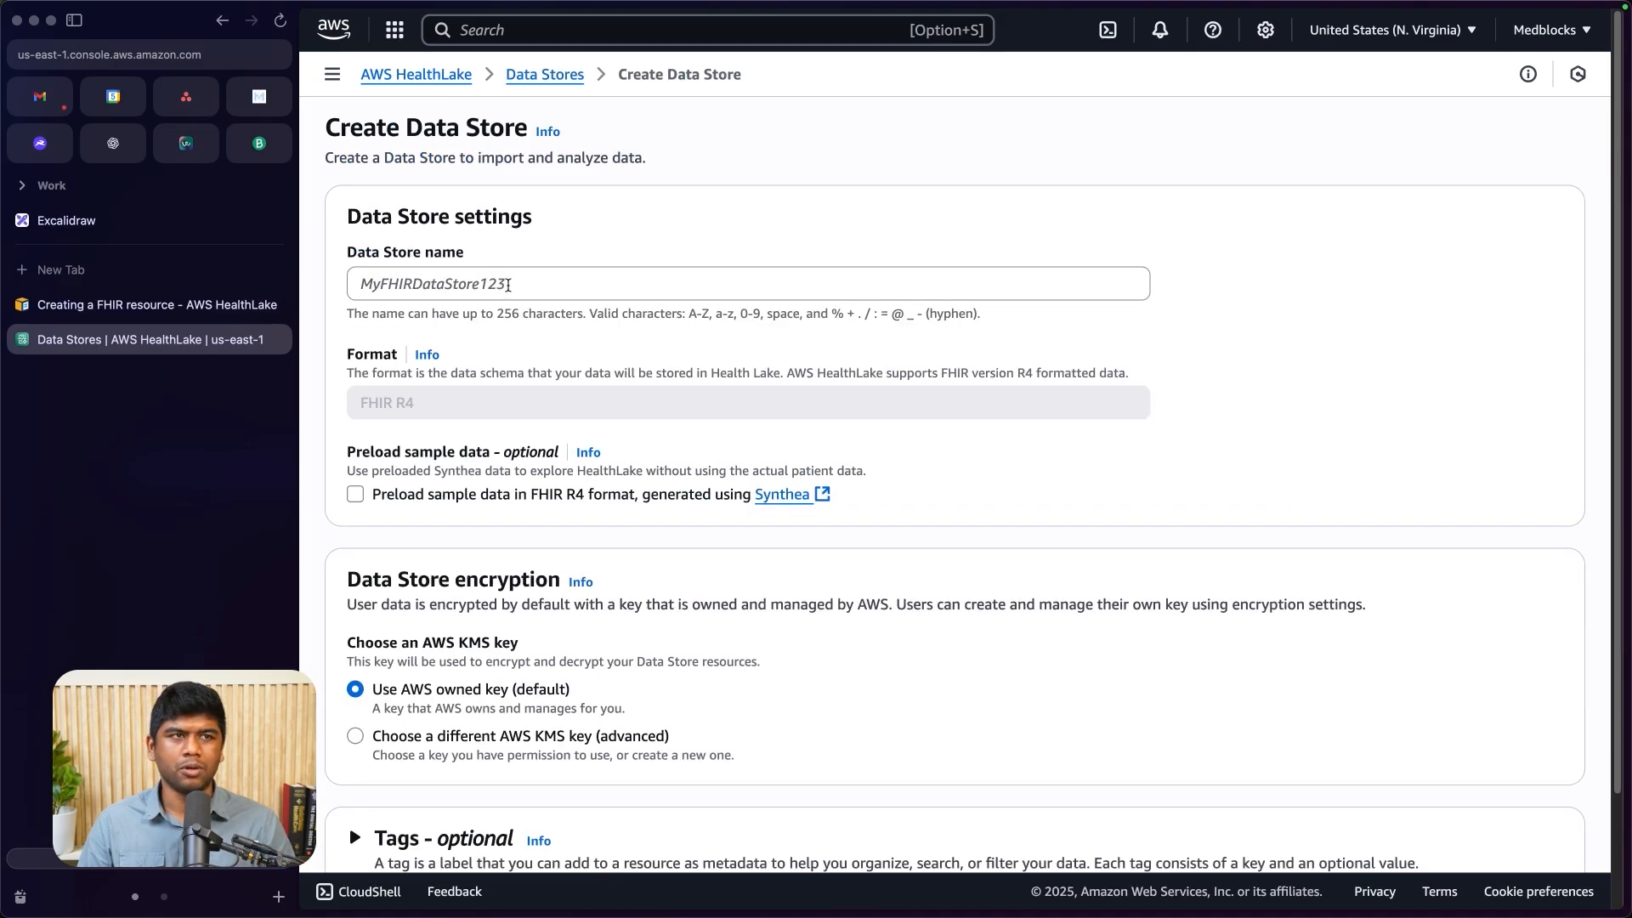
left_click(508, 285)
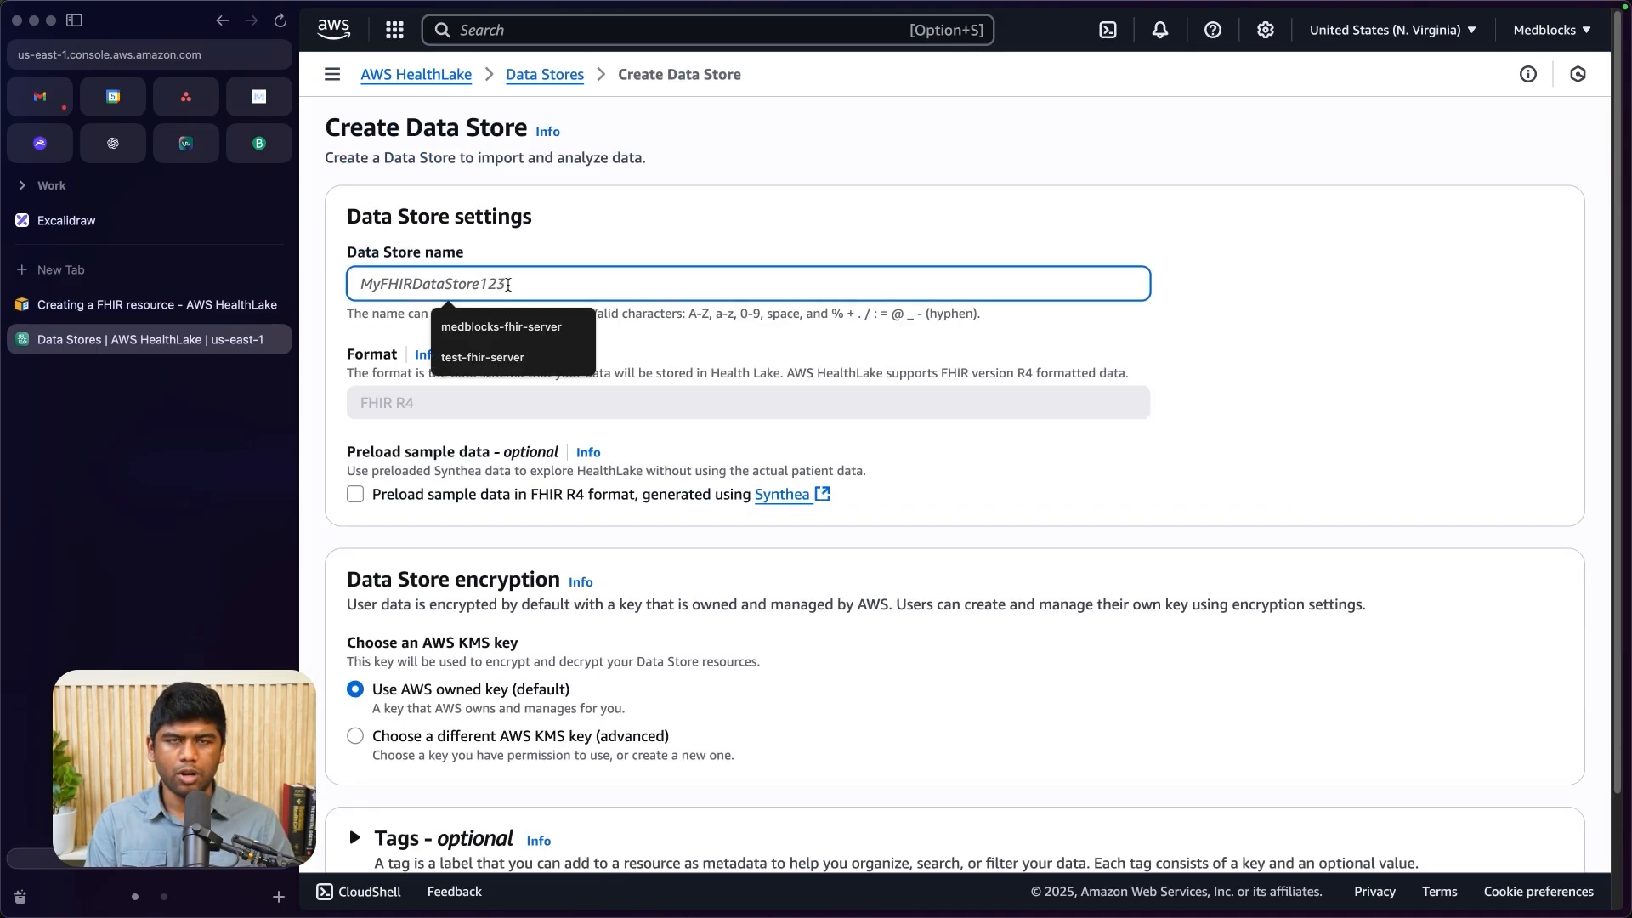
type("fhir-ser")
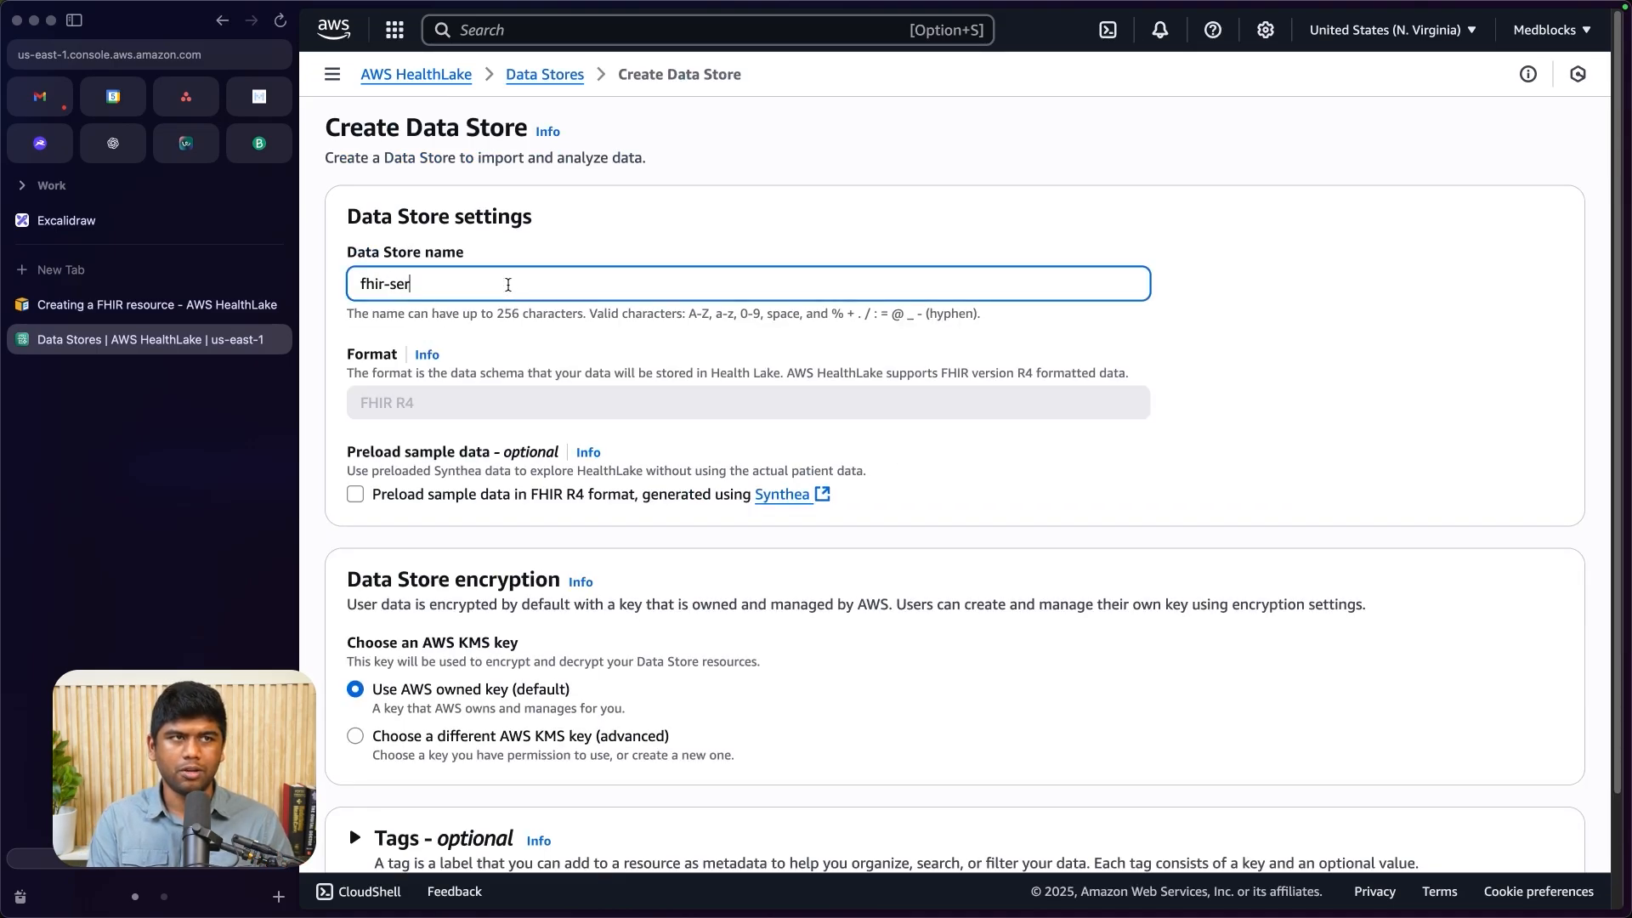
type("ver-medblocks")
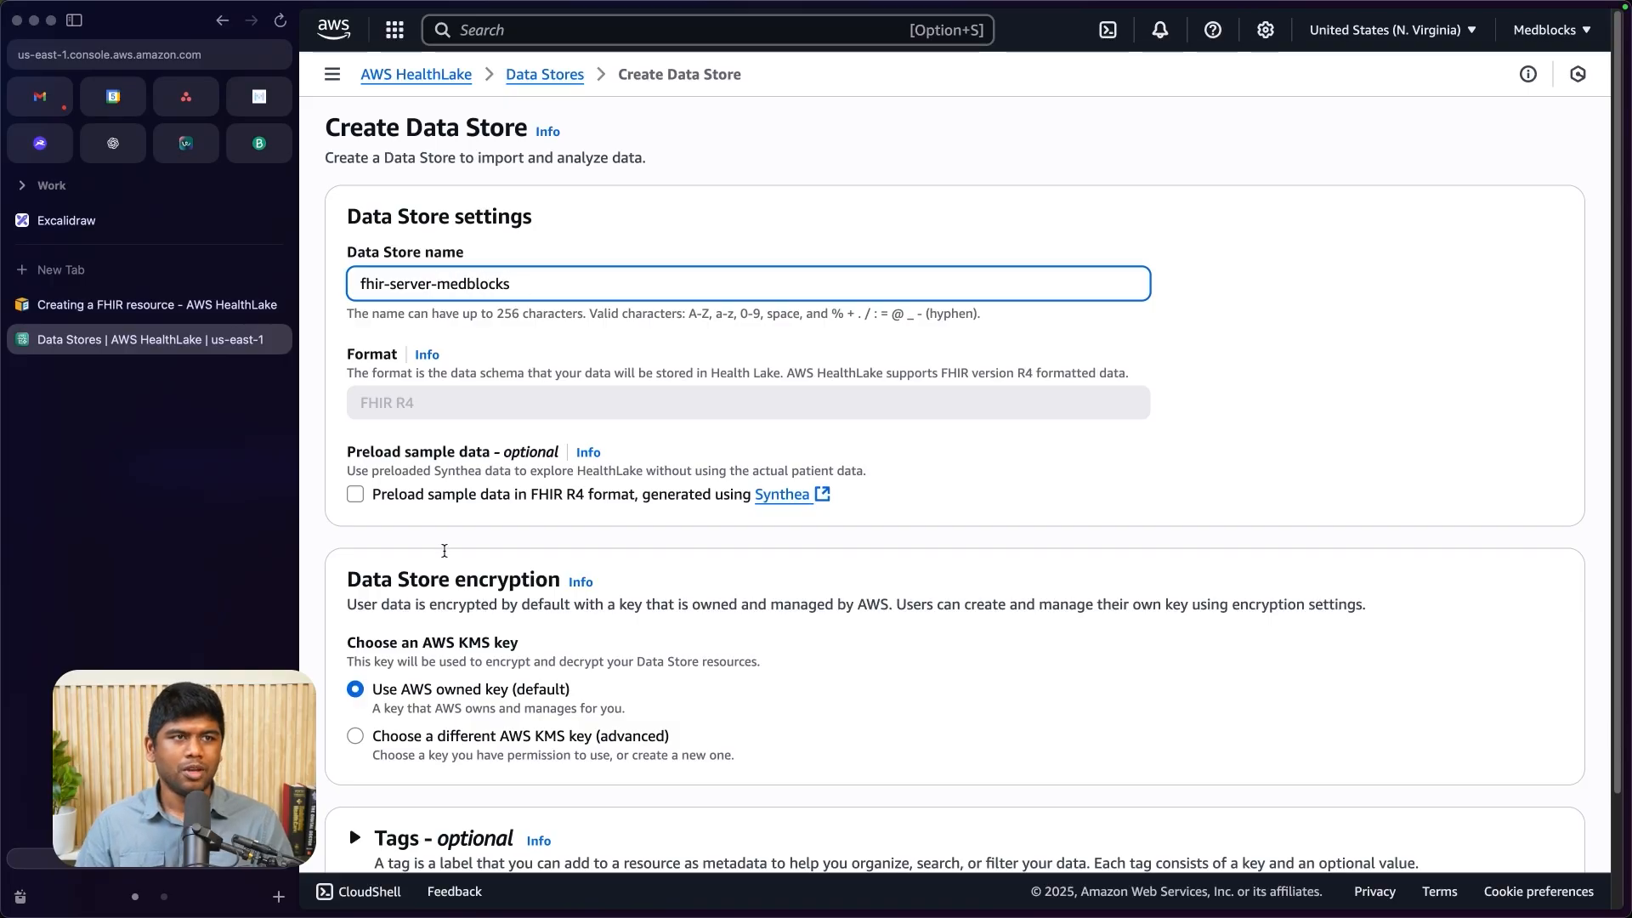
scroll(444, 551, "down", 2)
left_click(419, 396)
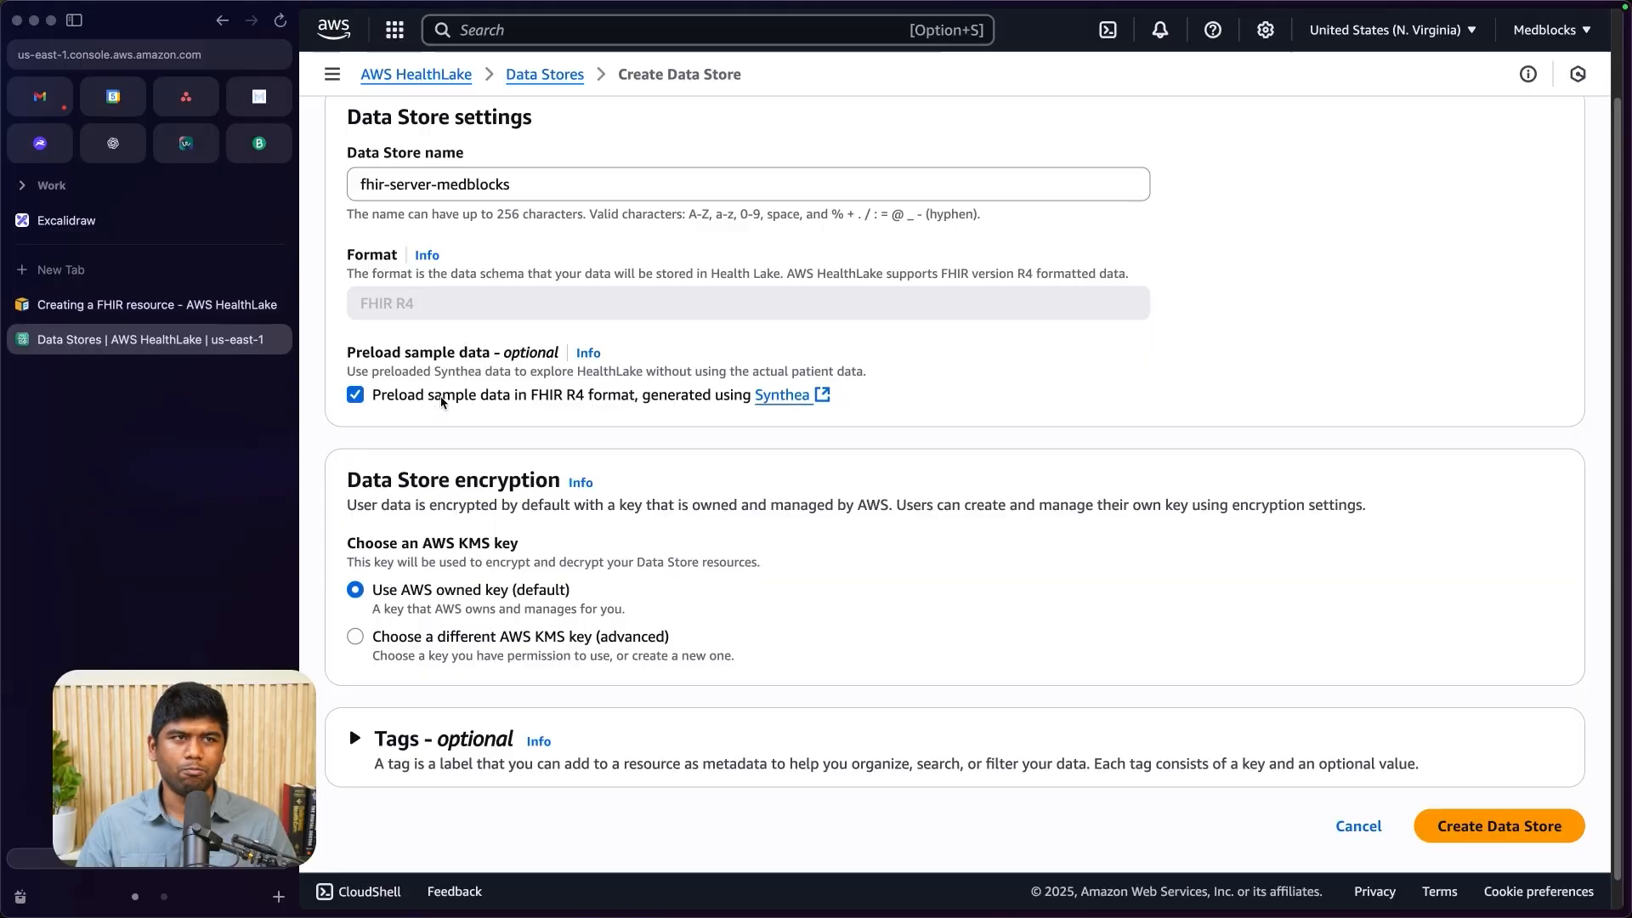
left_click(441, 402)
scroll(431, 601, "down", 1)
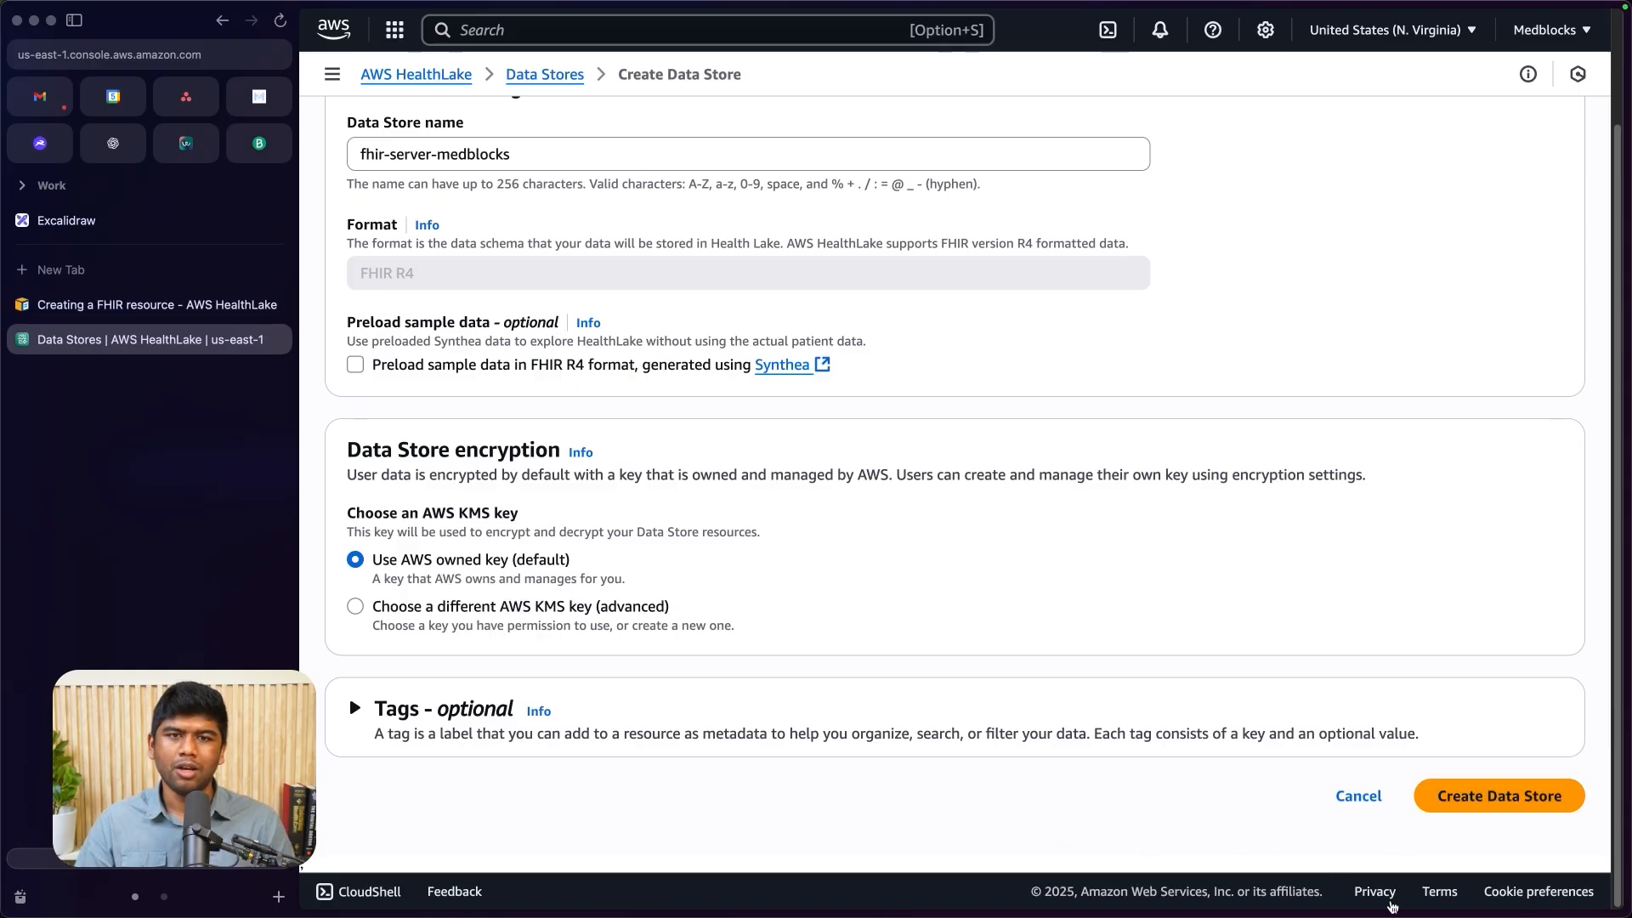
left_click(1464, 799)
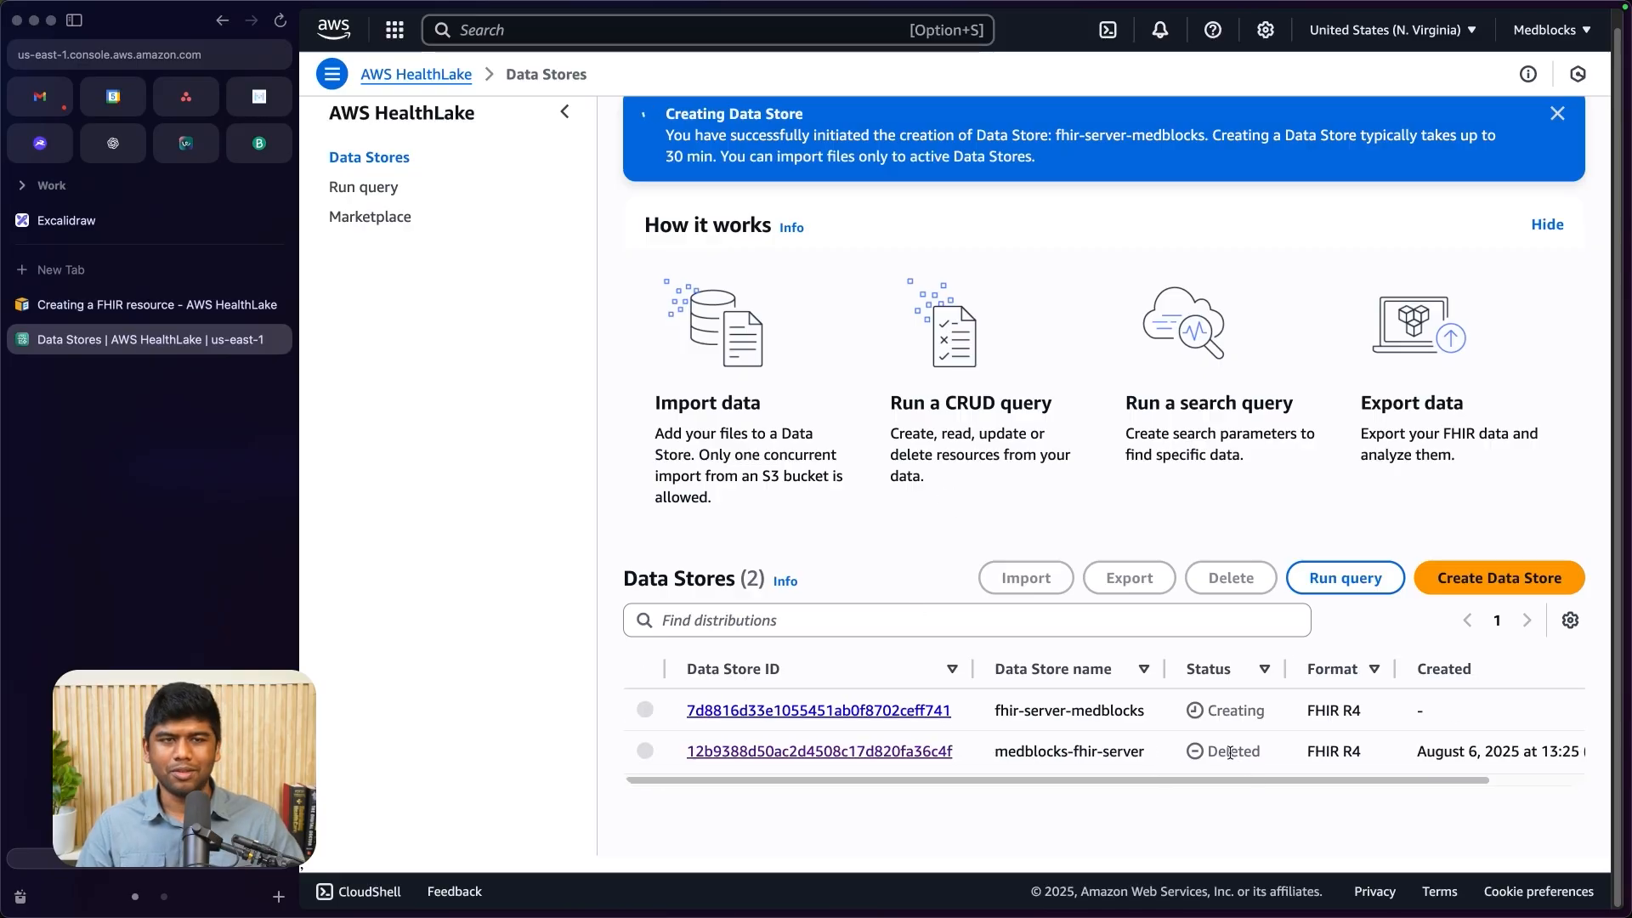
Step: Copy the endpoint of the fhir-server-medblocks data store into the URL of Postman's Cloud FHIR Server GET request
left_click(895, 712)
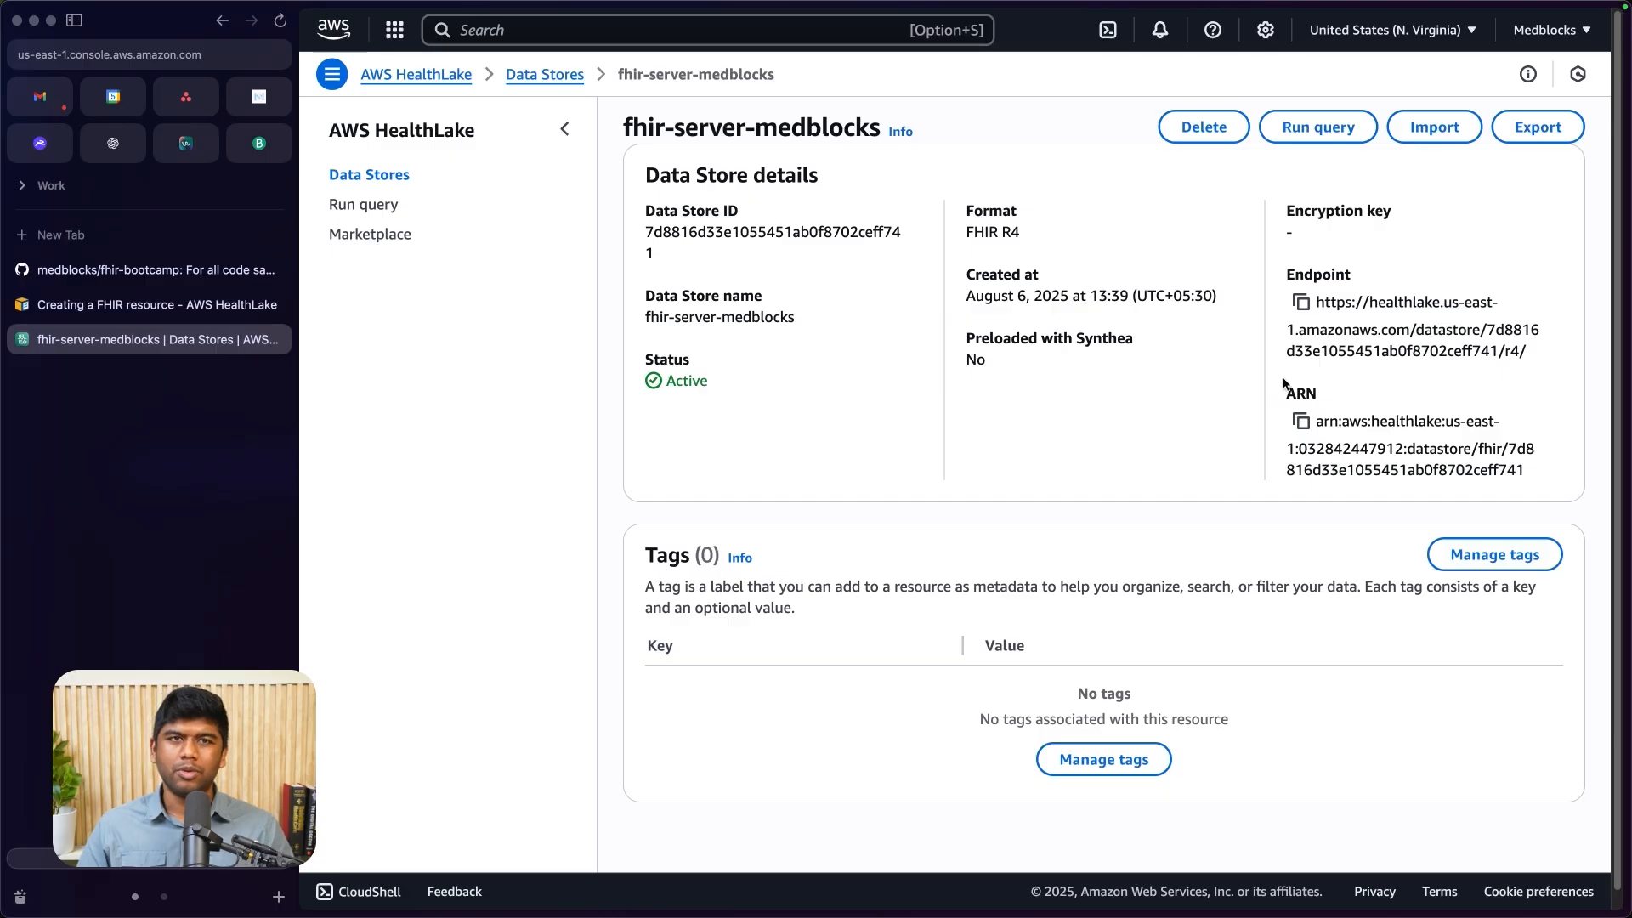
left_click(1301, 304)
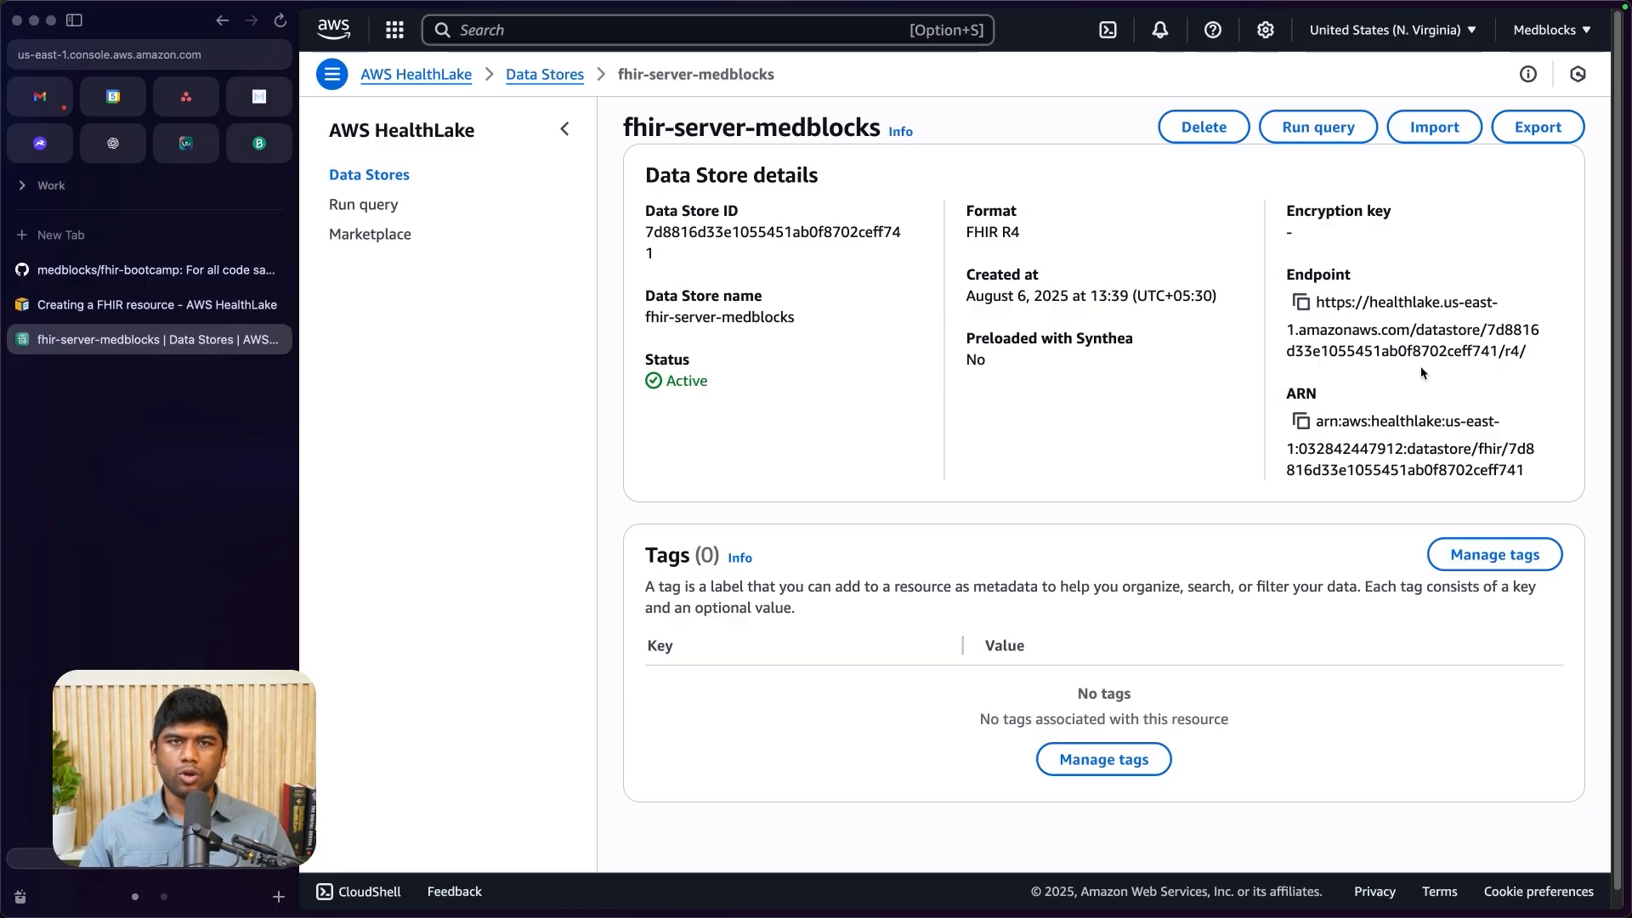
key("super+Tab")
key("super+Tab")
key("super+Tab")
left_click(899, 265)
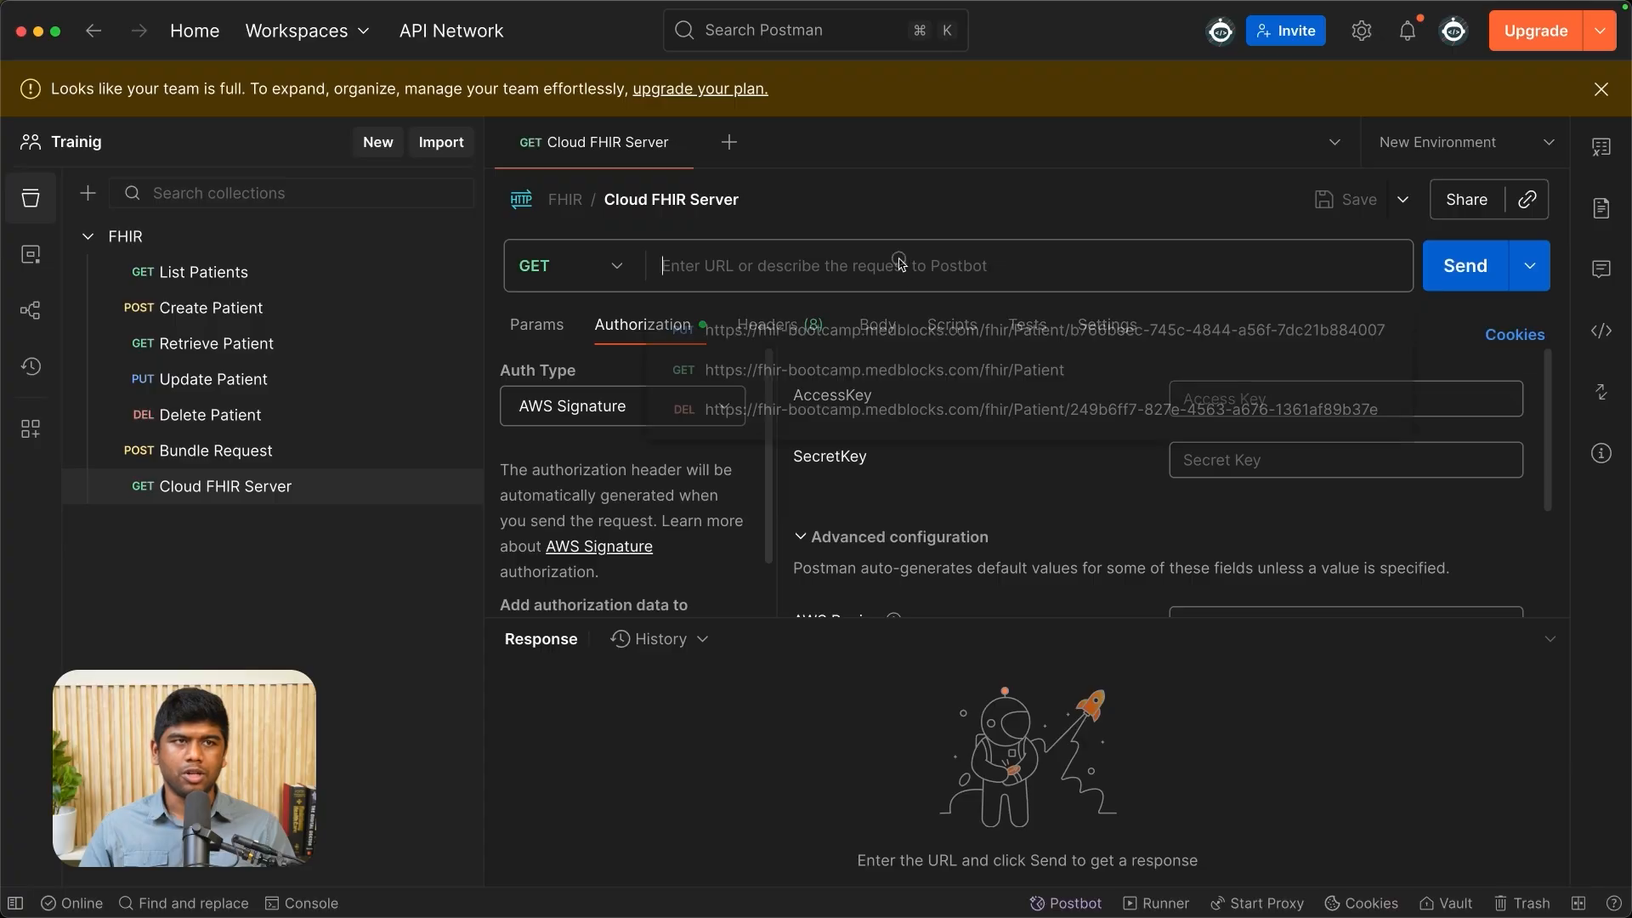
key("super+v")
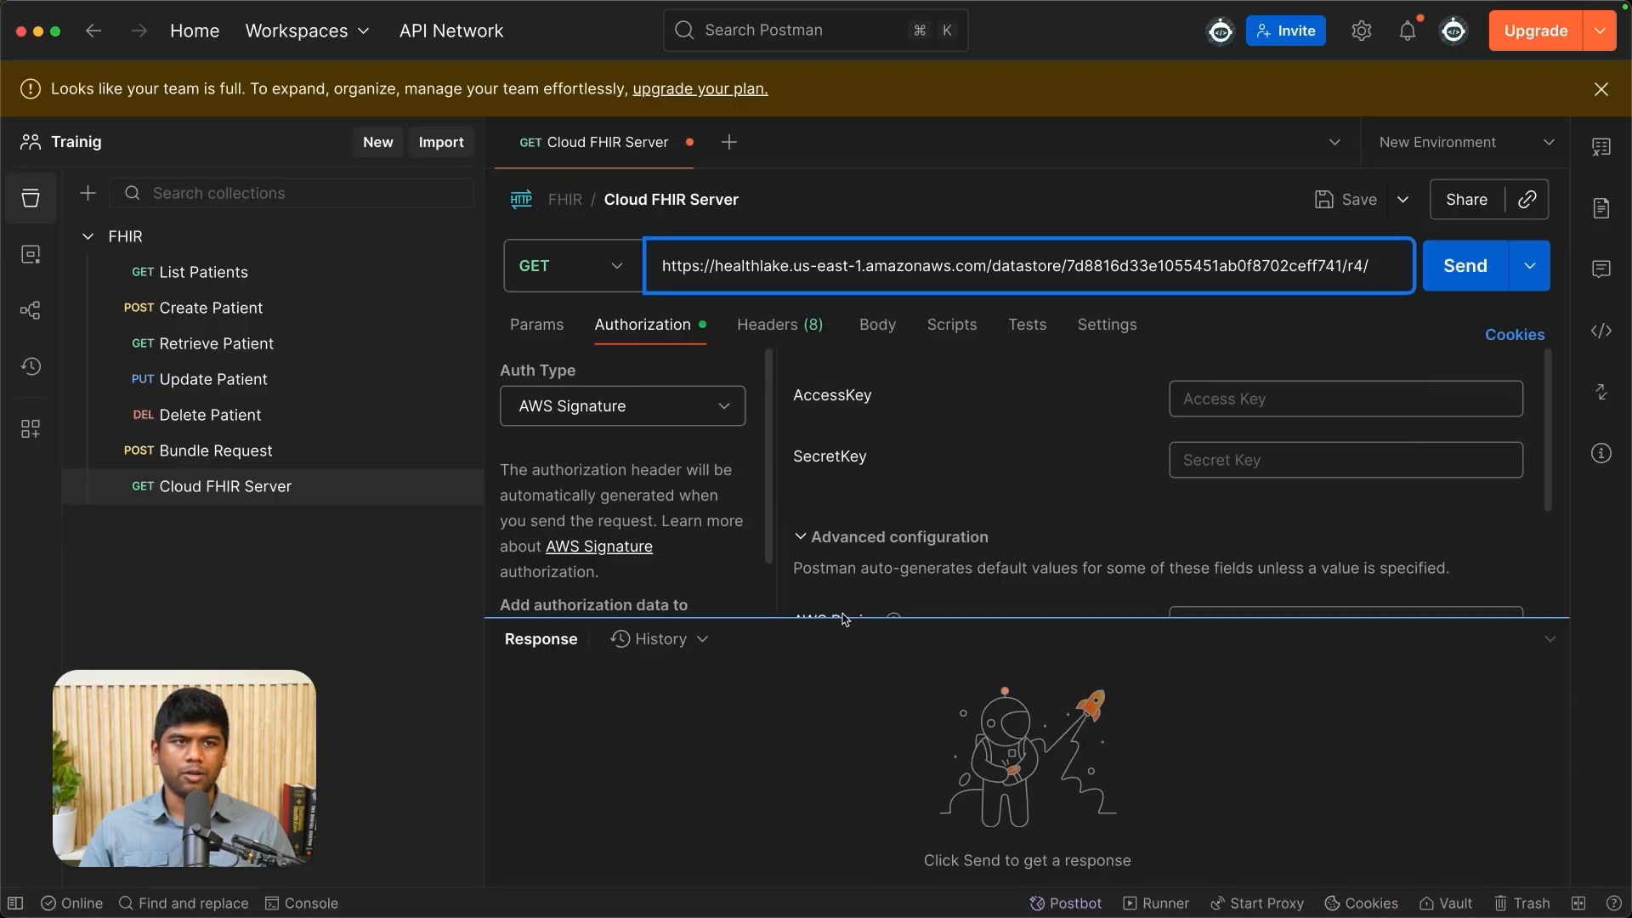
Step: Append Patient to the end of the request URL and send the GET request
left_click_drag(842, 619, 846, 430)
left_click(1202, 266)
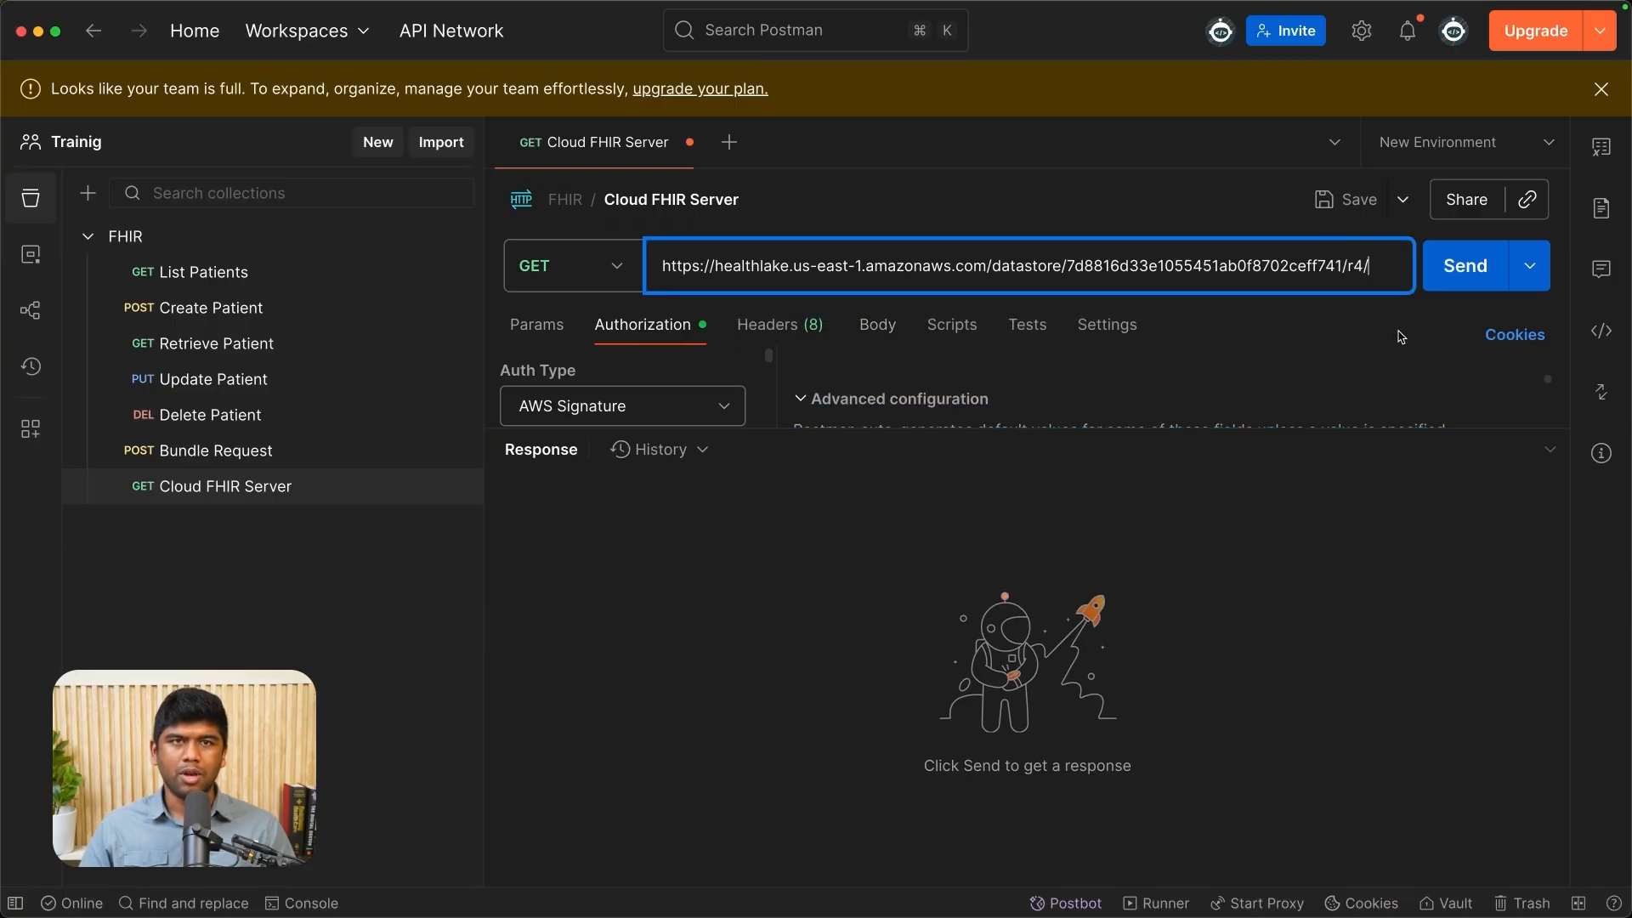
type("Patient")
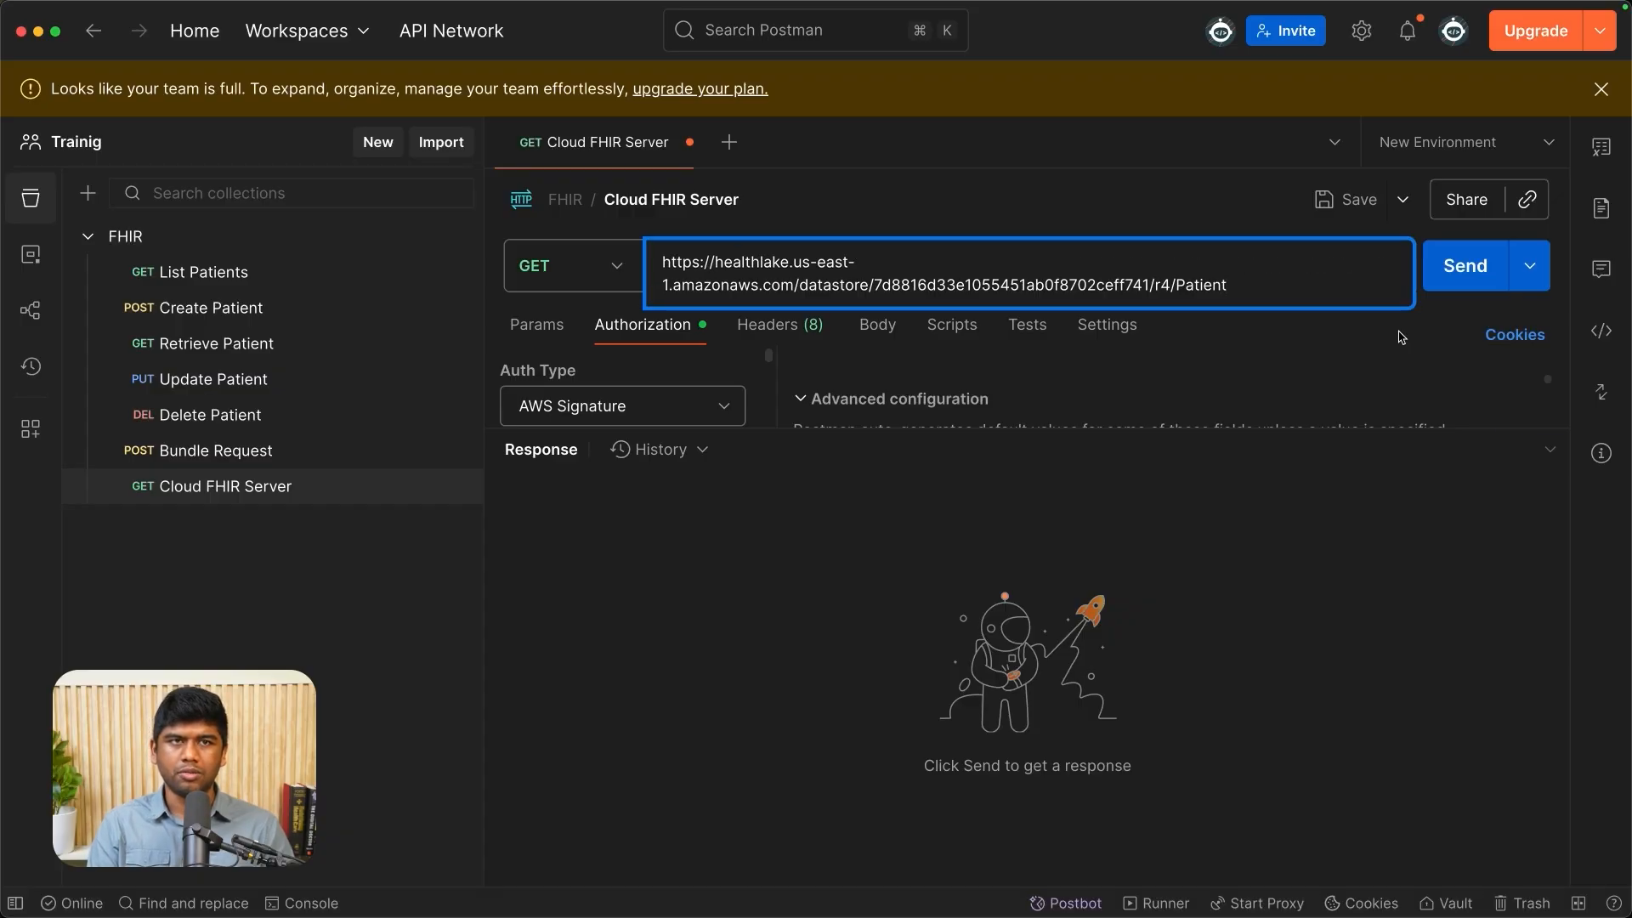
key("super+Return")
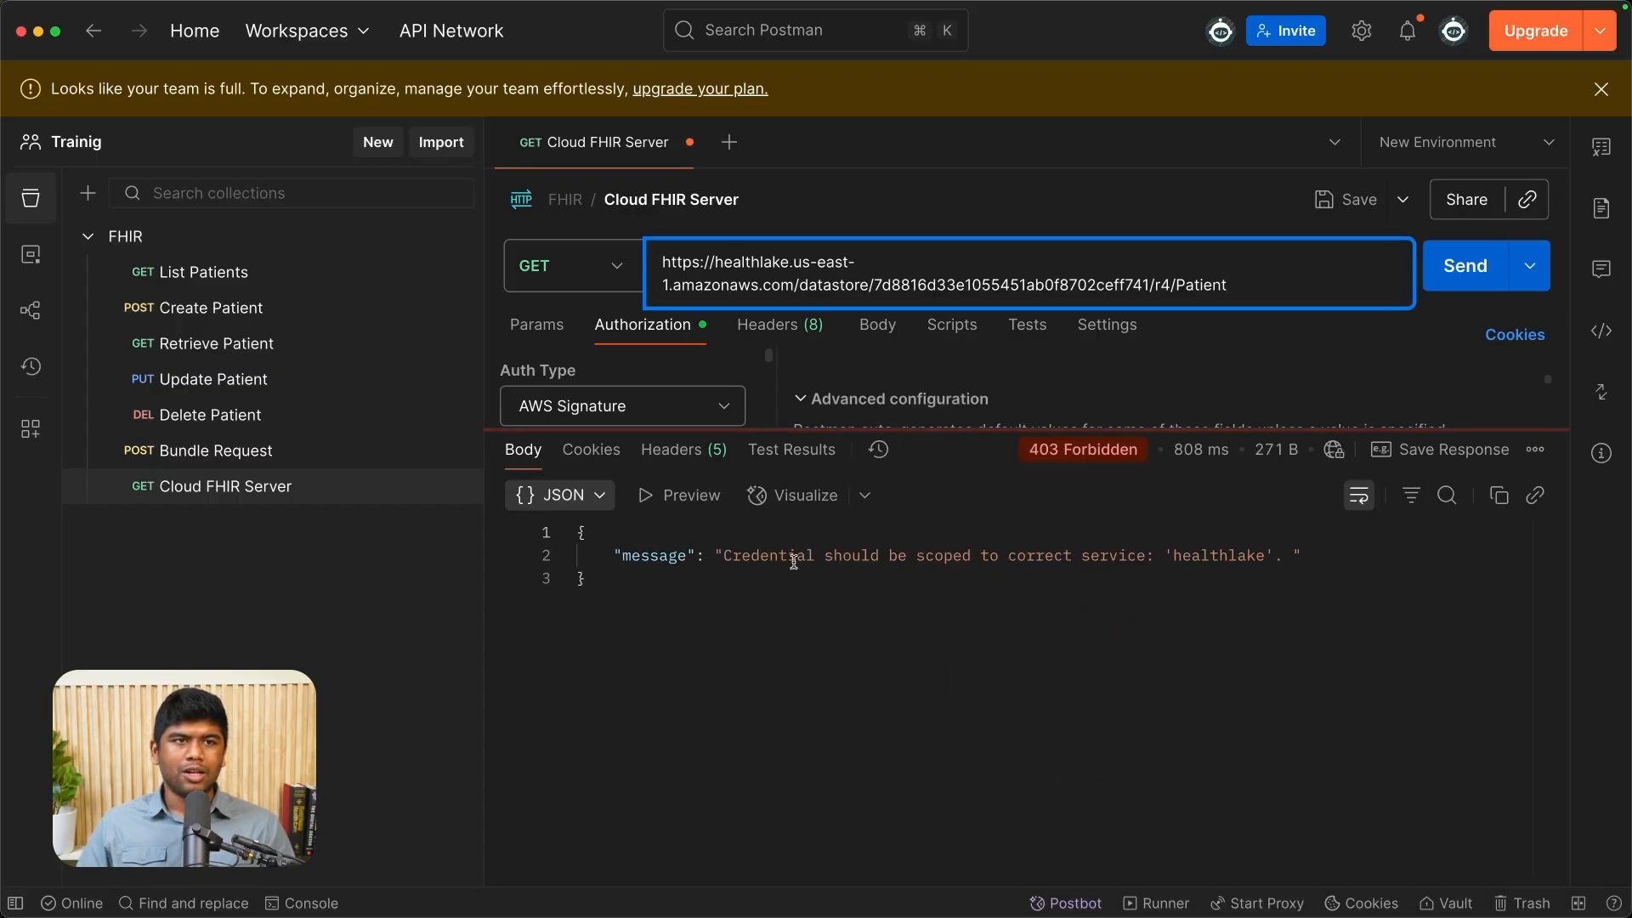
Step: Examine the message in the response body and the AWS Signature credential fields of the request
left_click_drag(794, 559, 1243, 555)
left_click(1228, 555)
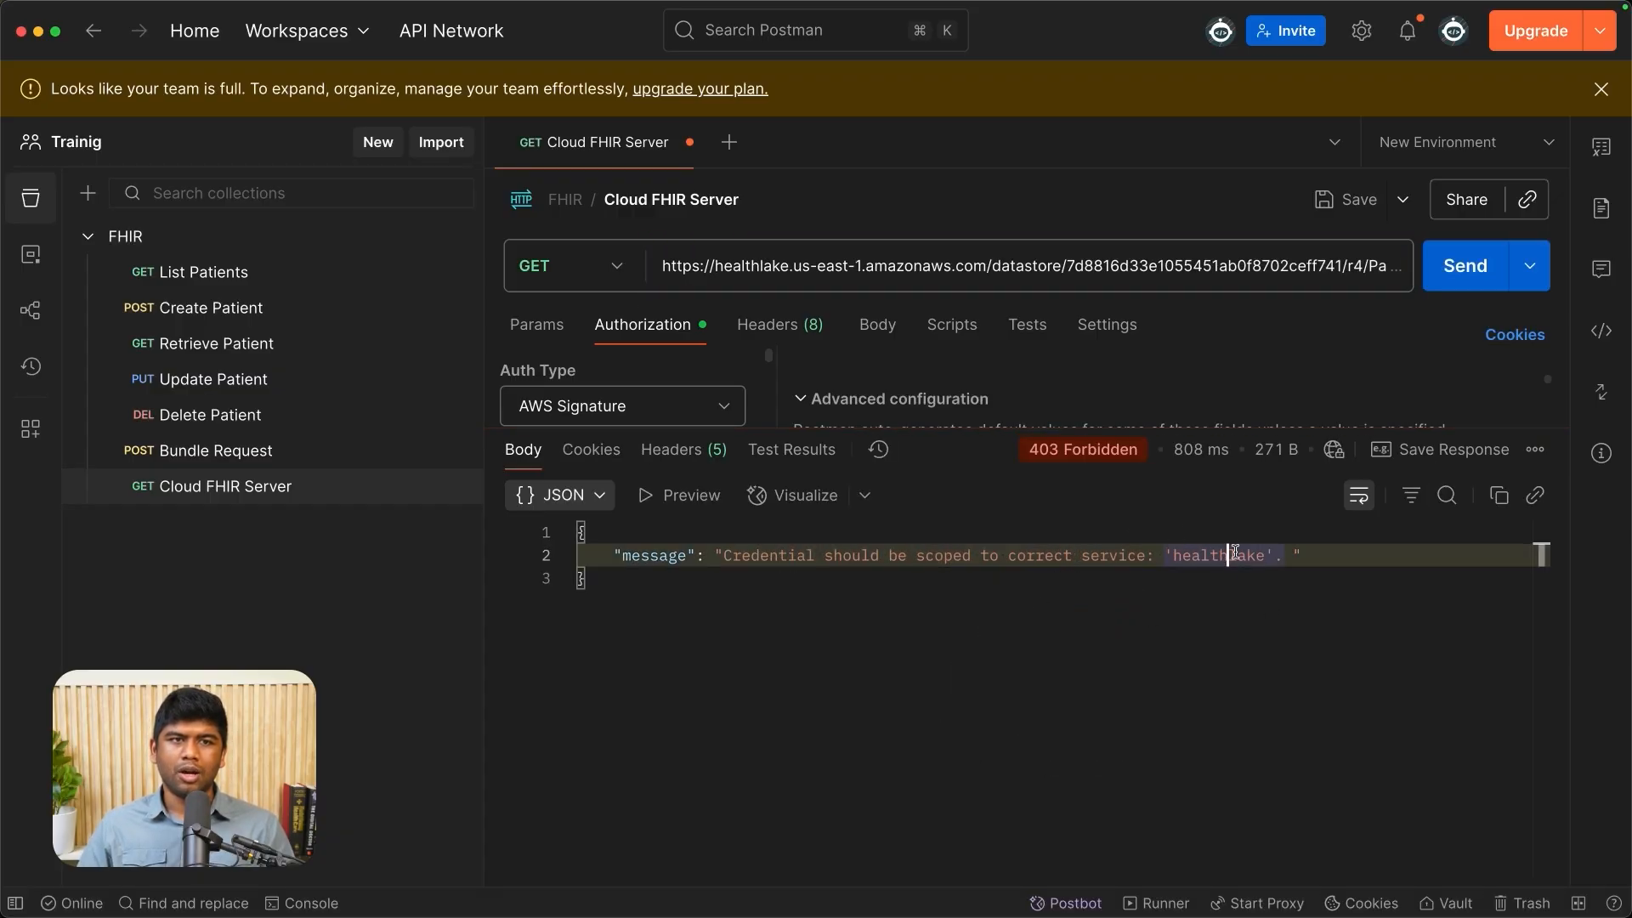
double_click(1216, 557)
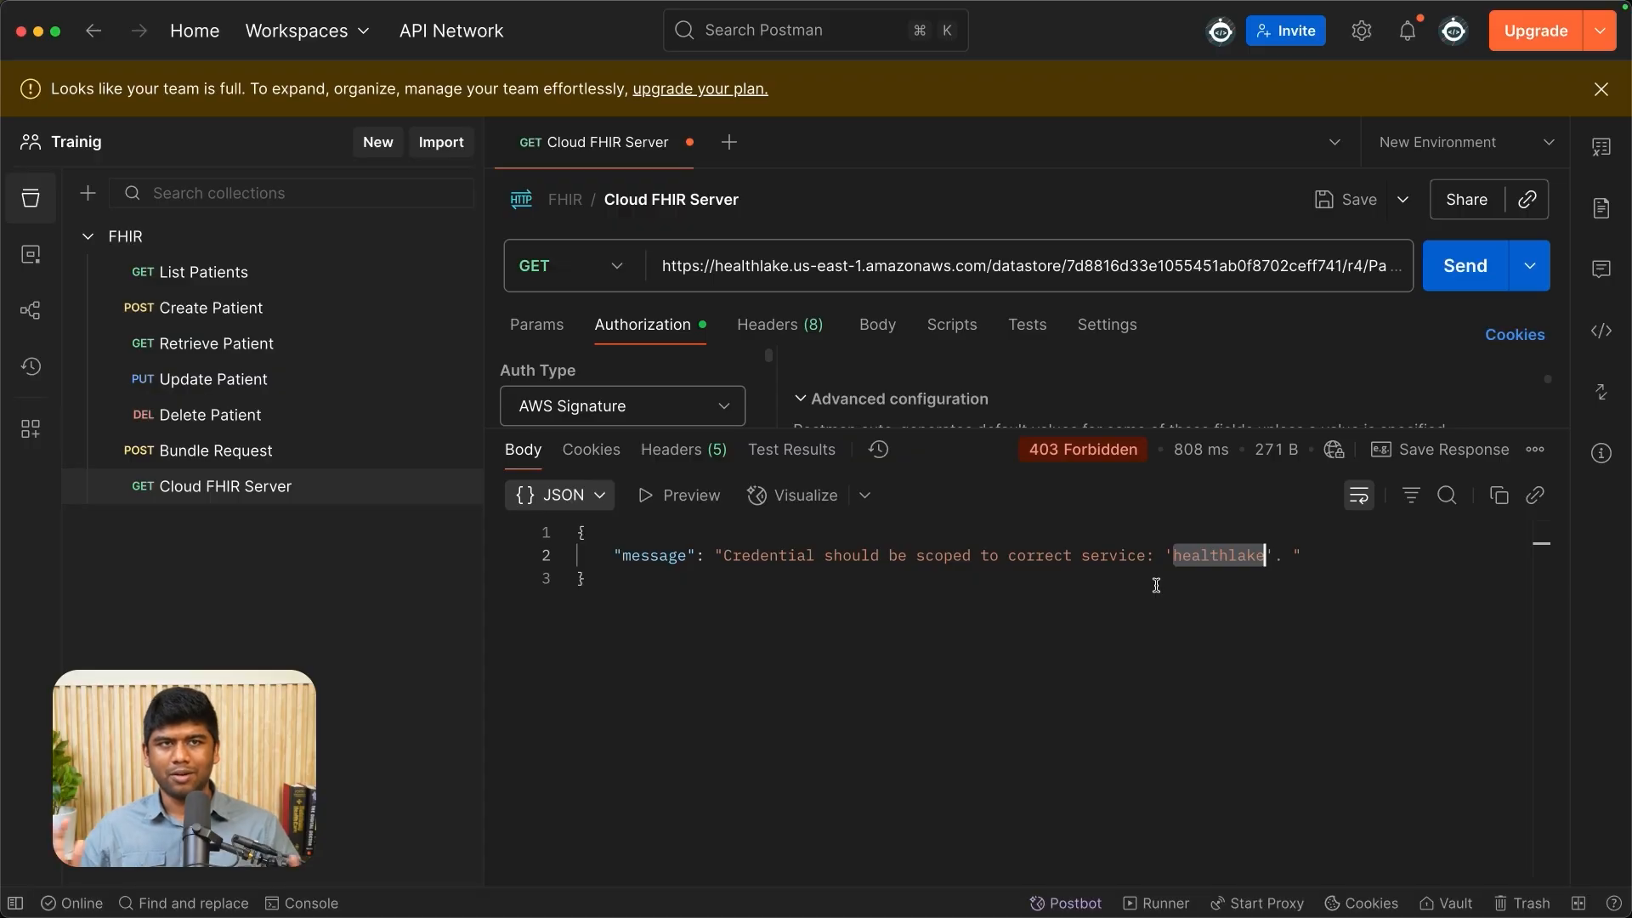
left_click_drag(982, 425, 983, 759)
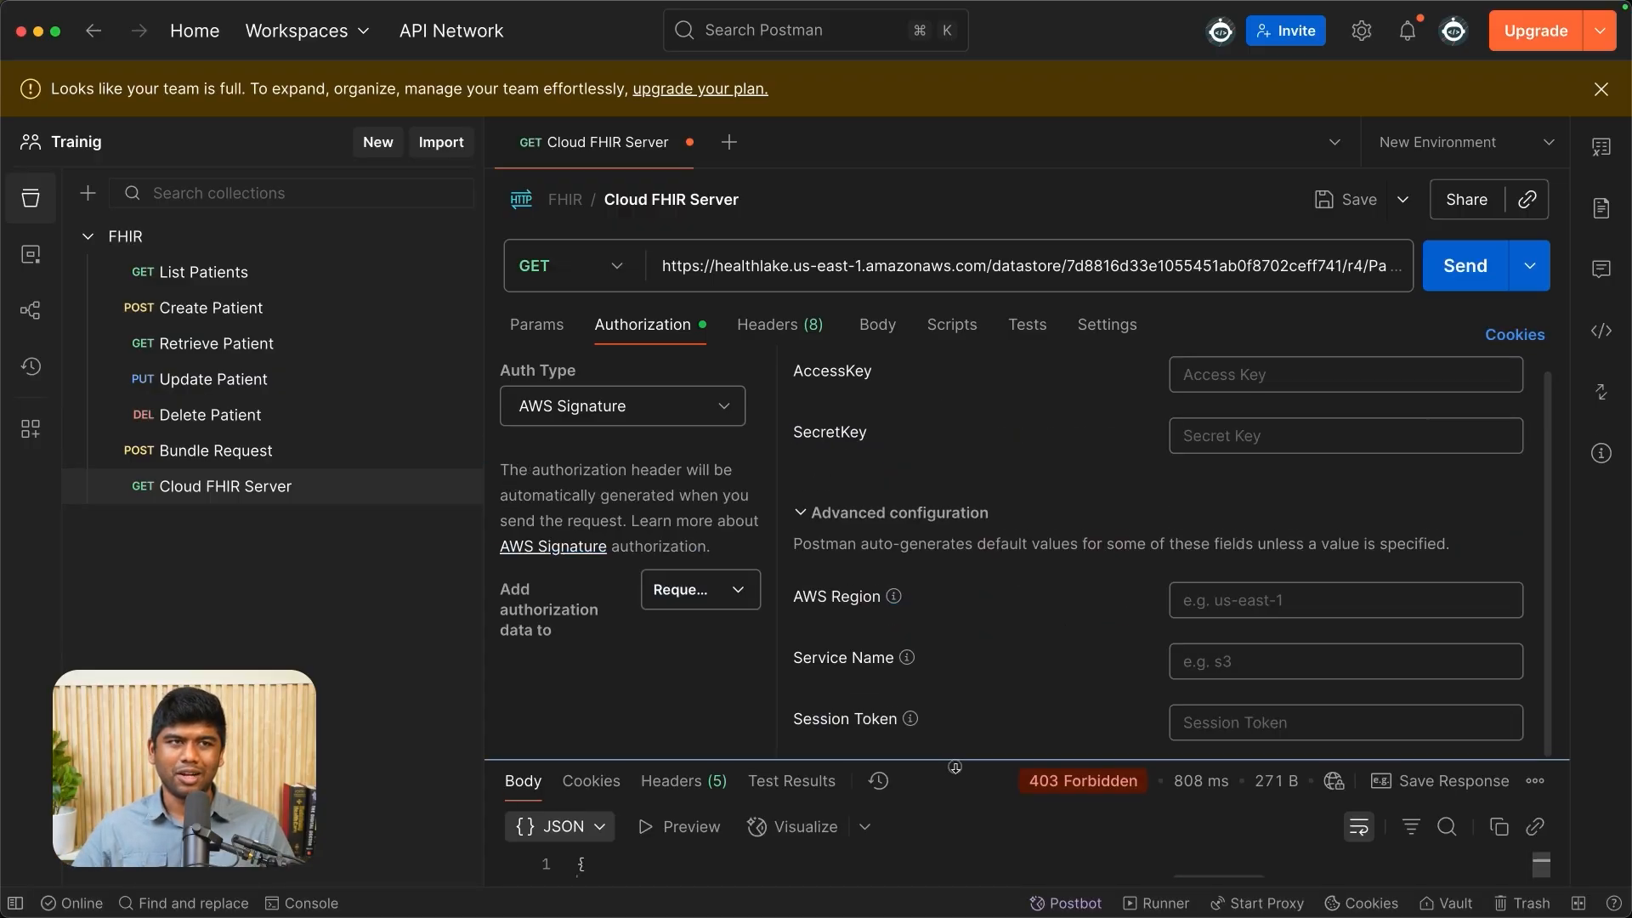
left_click(1322, 379)
left_click(1282, 437)
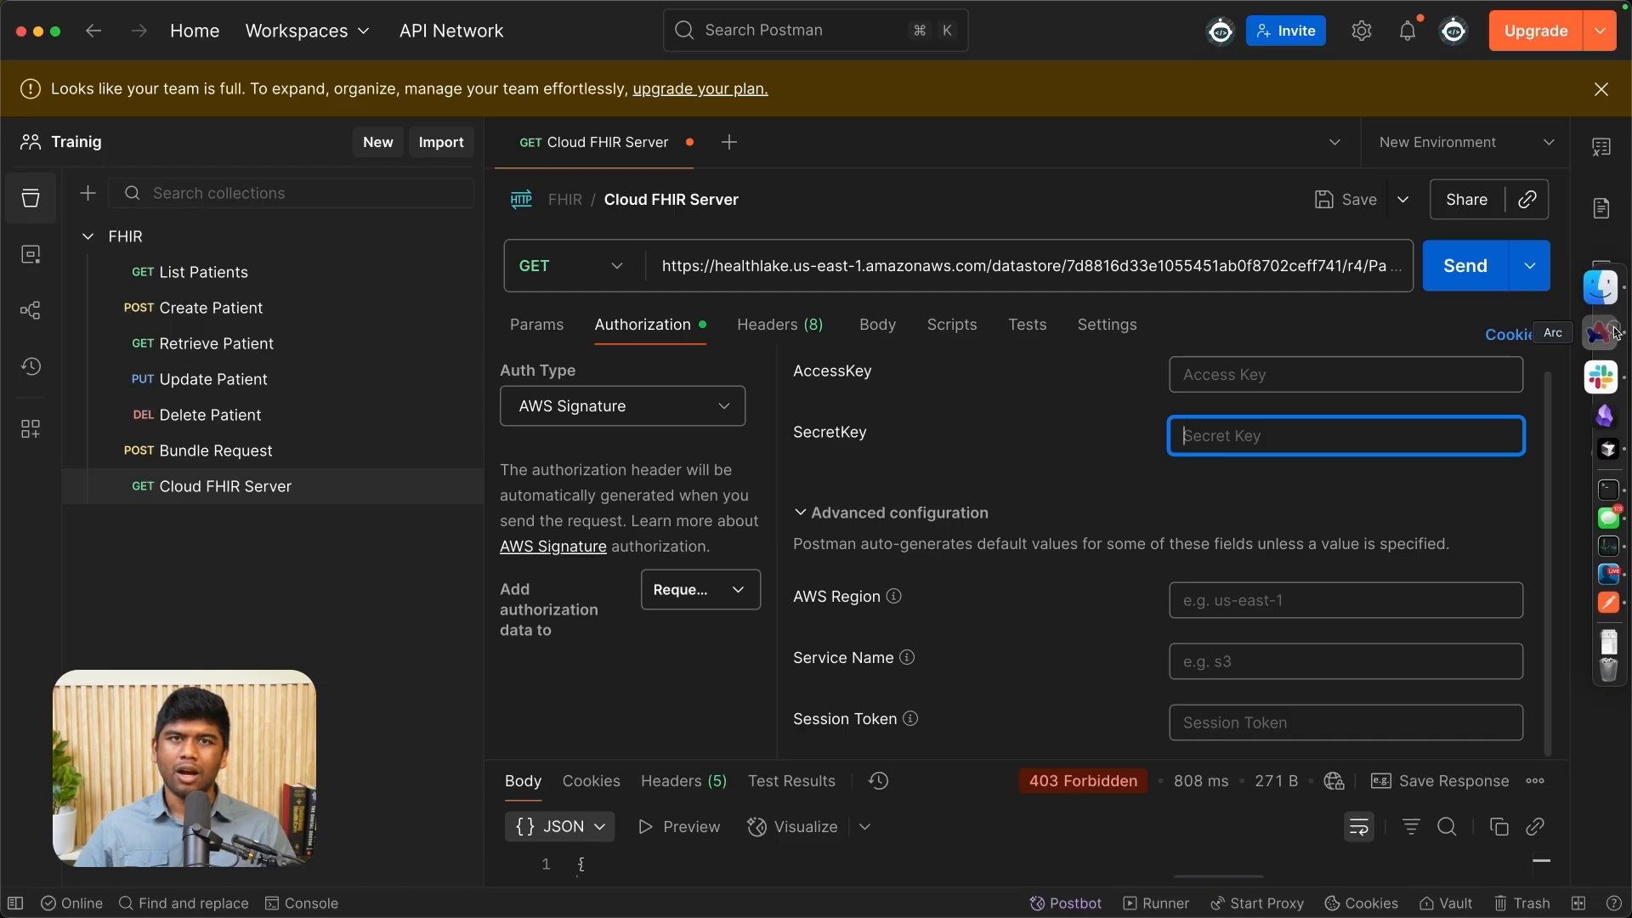
Step: Switch to the AWS console and create a root user access key in the account's security credentials, acknowledging the best-practice warning
left_click(1613, 331)
left_click(1564, 31)
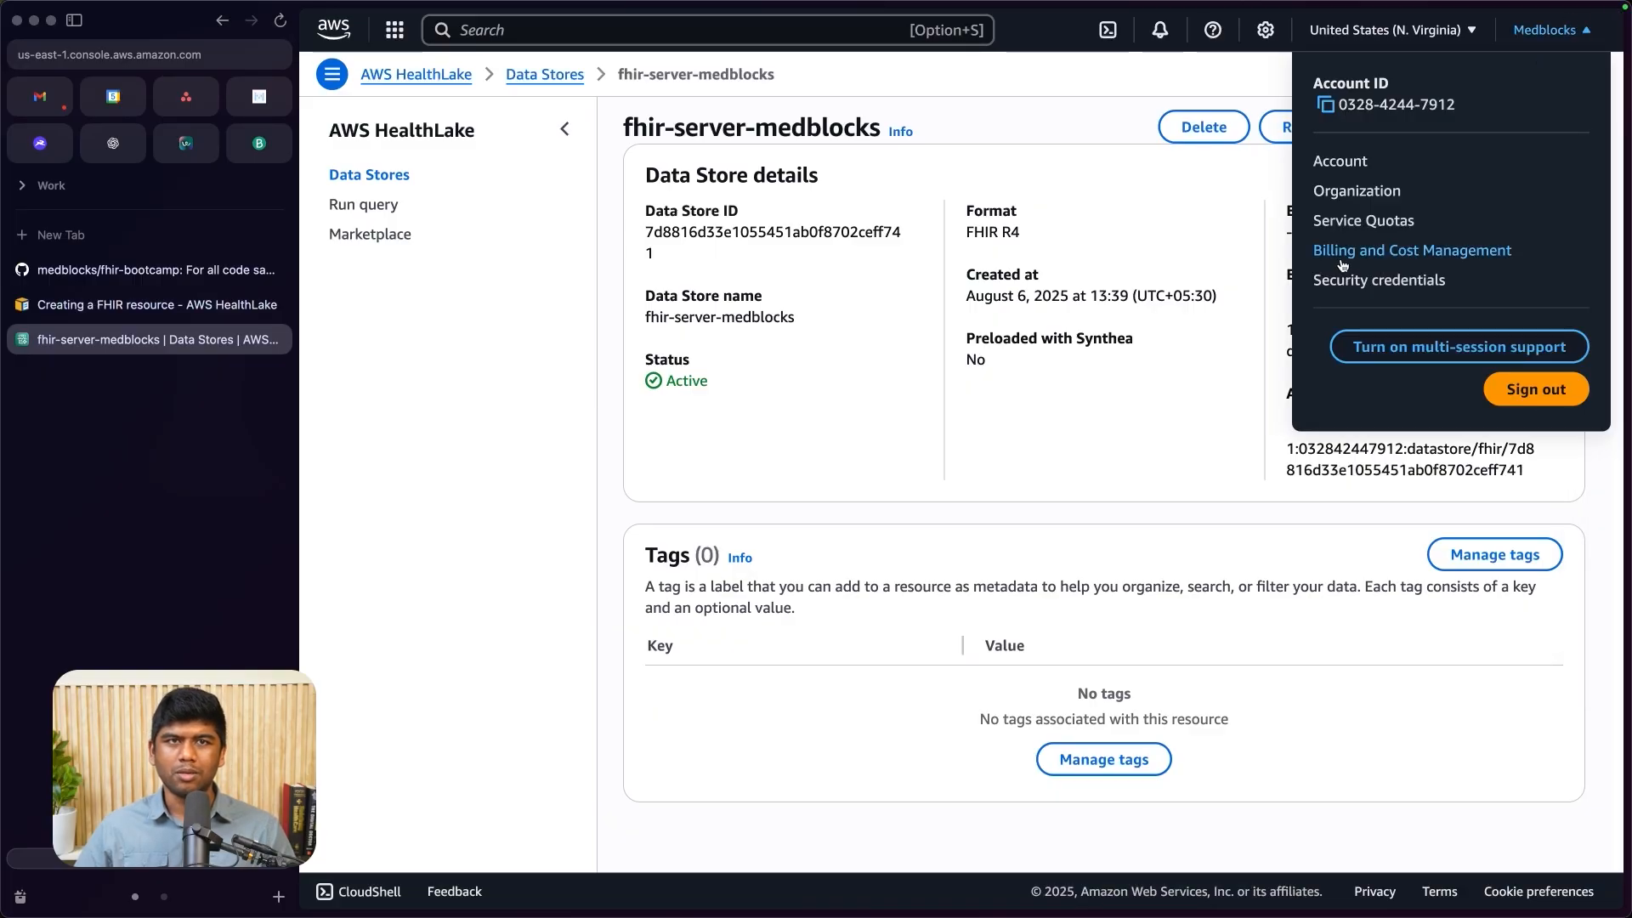
left_click(1339, 280)
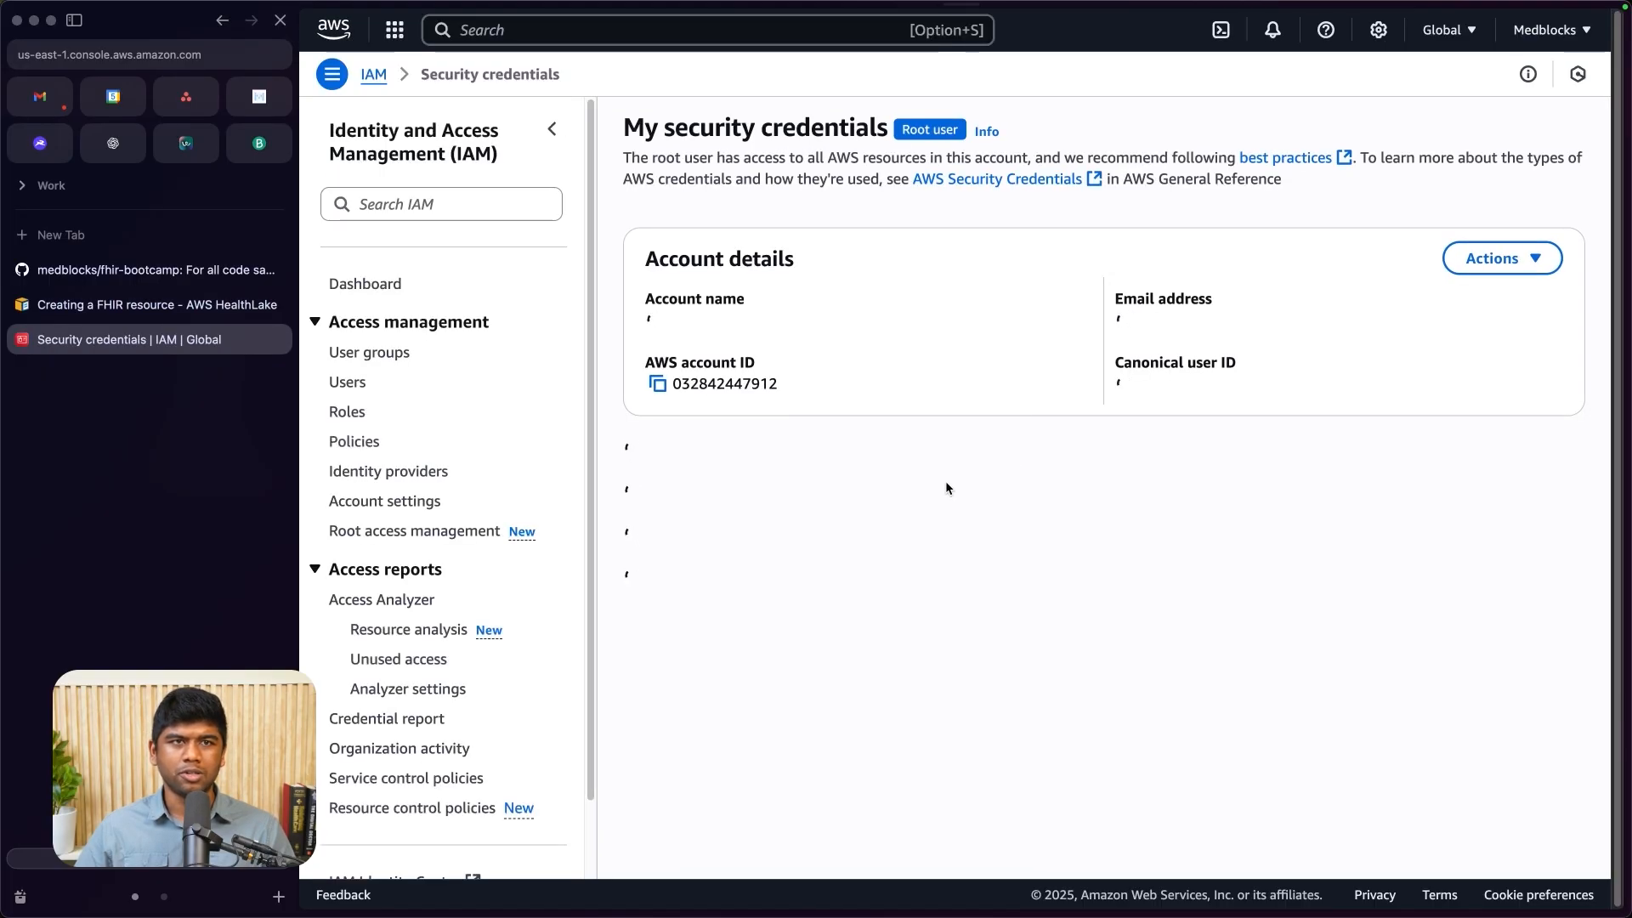
scroll(900, 576, "down", 3)
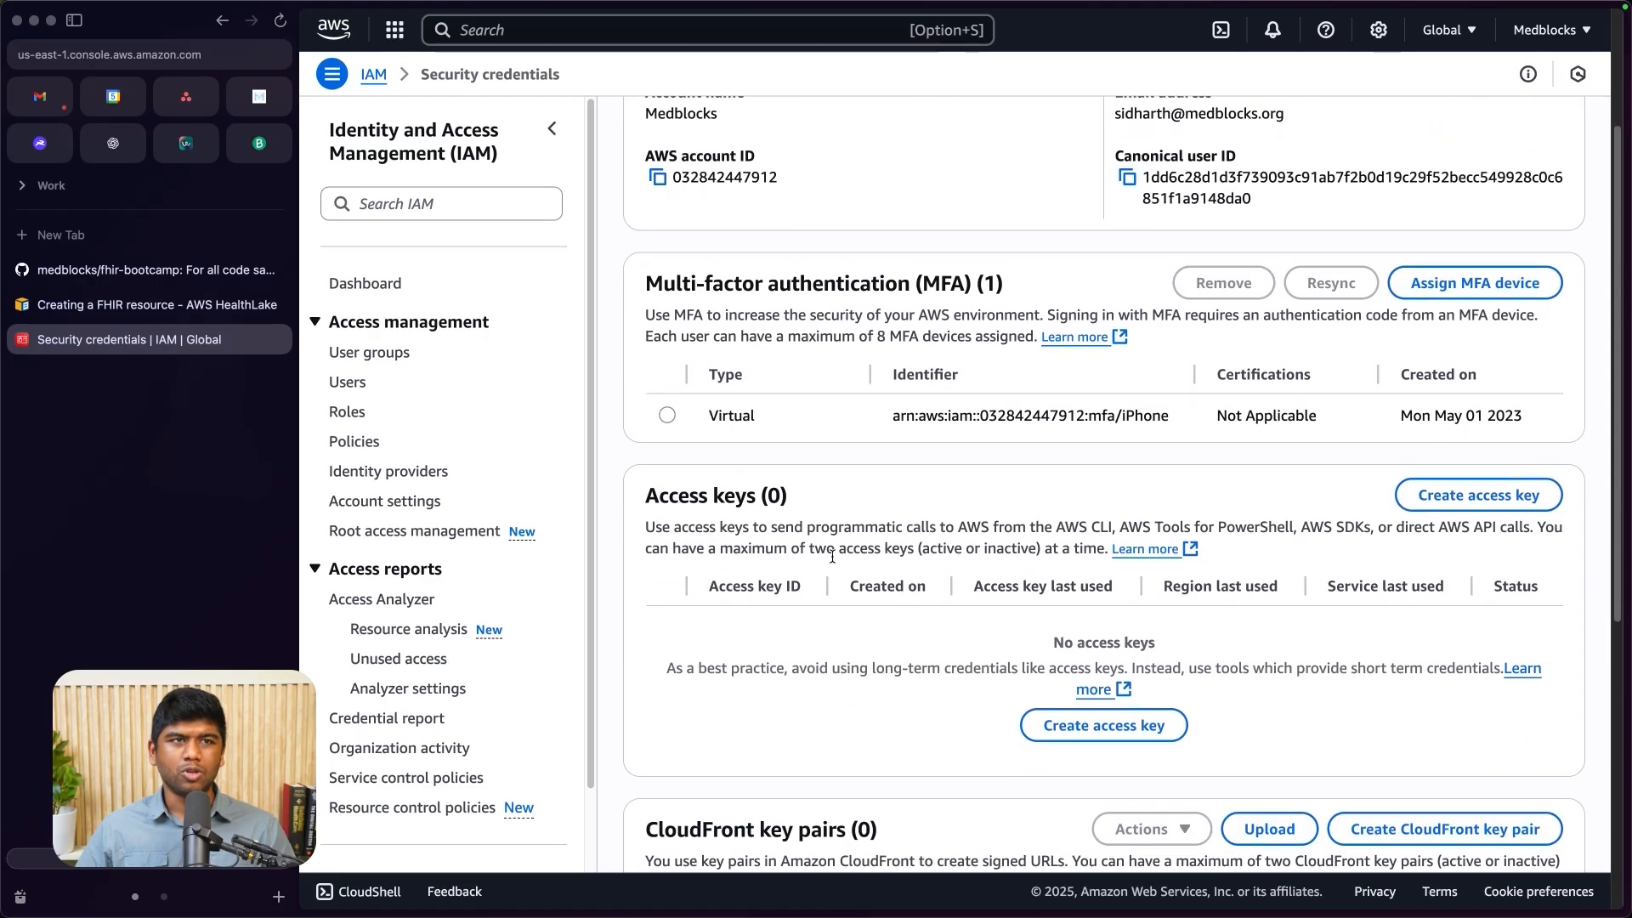
scroll(832, 557, "down", 2)
left_click(1479, 405)
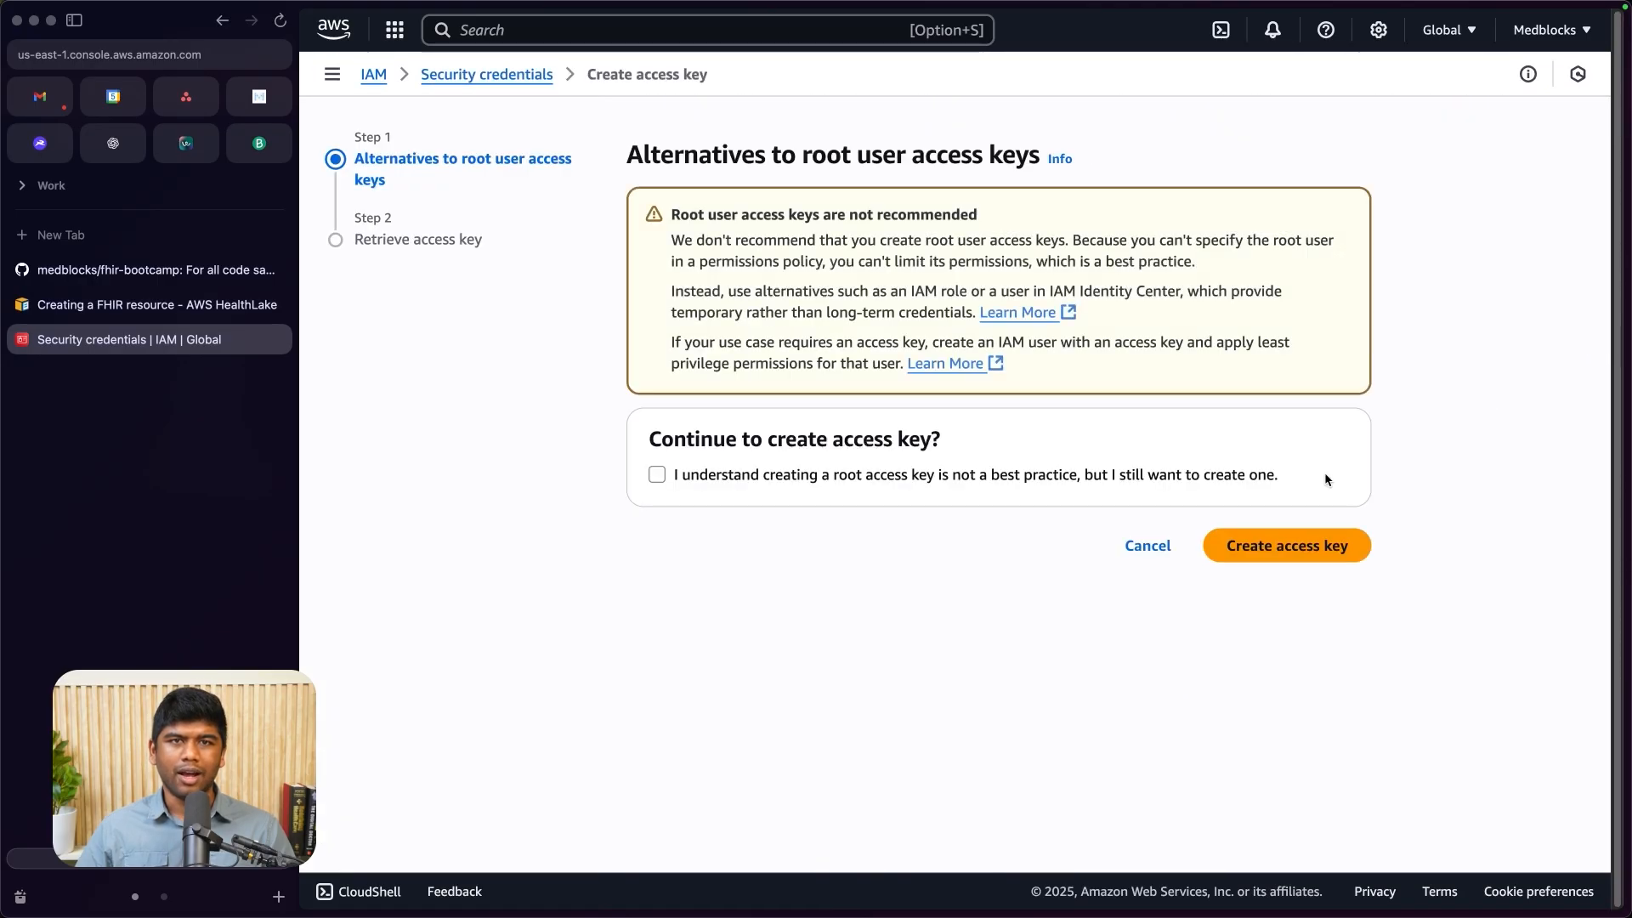
left_click(660, 473)
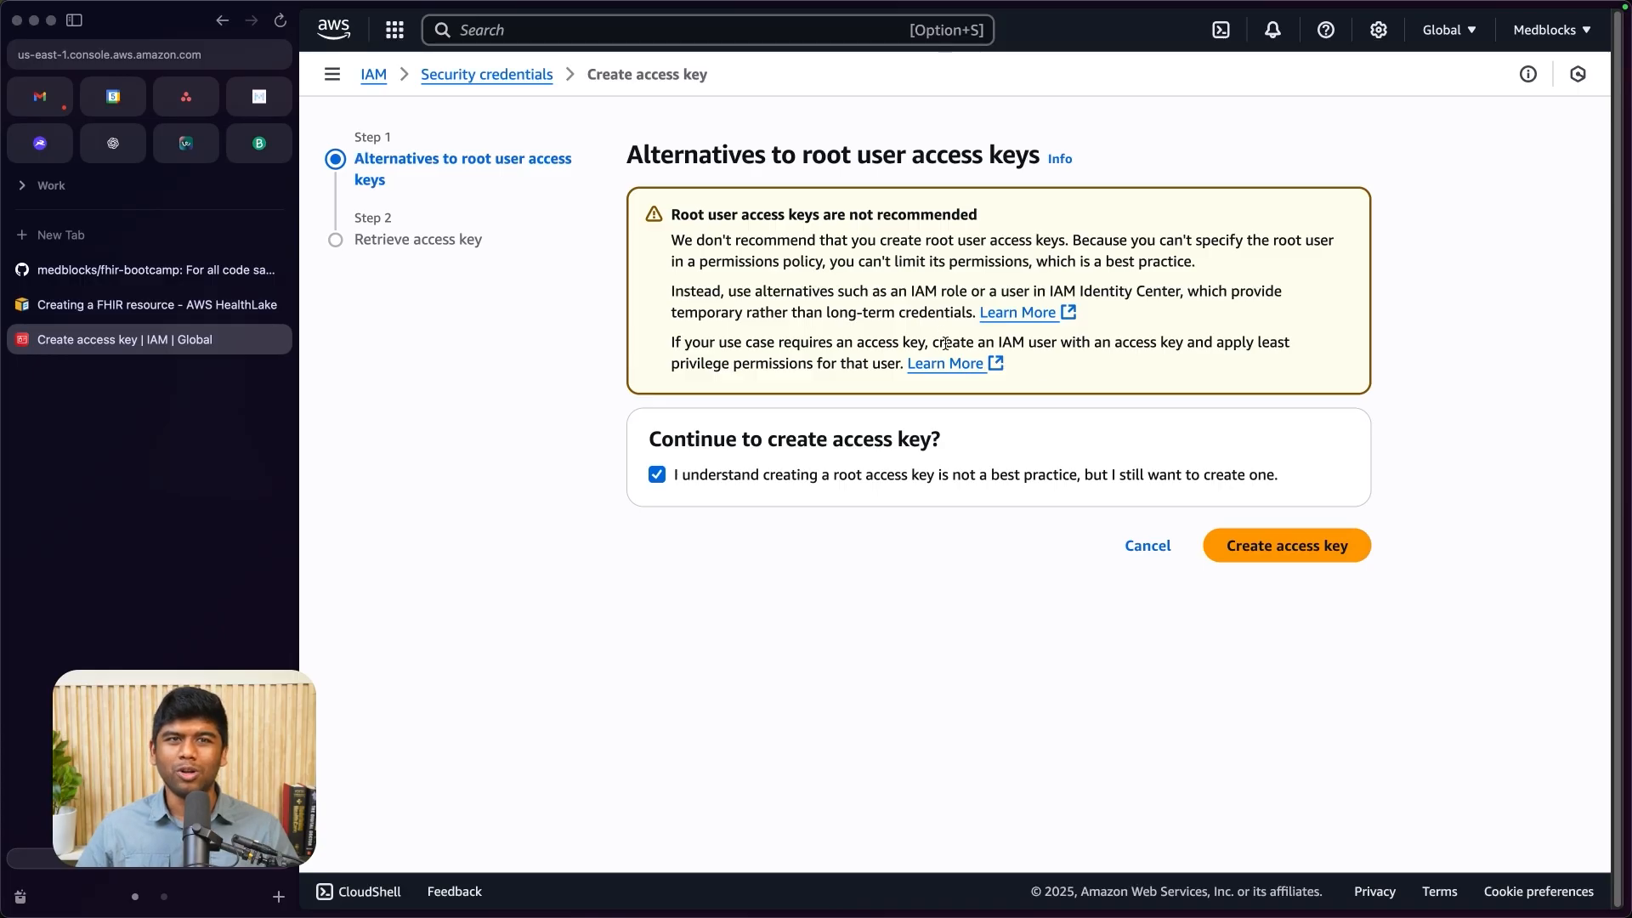
left_click(1324, 564)
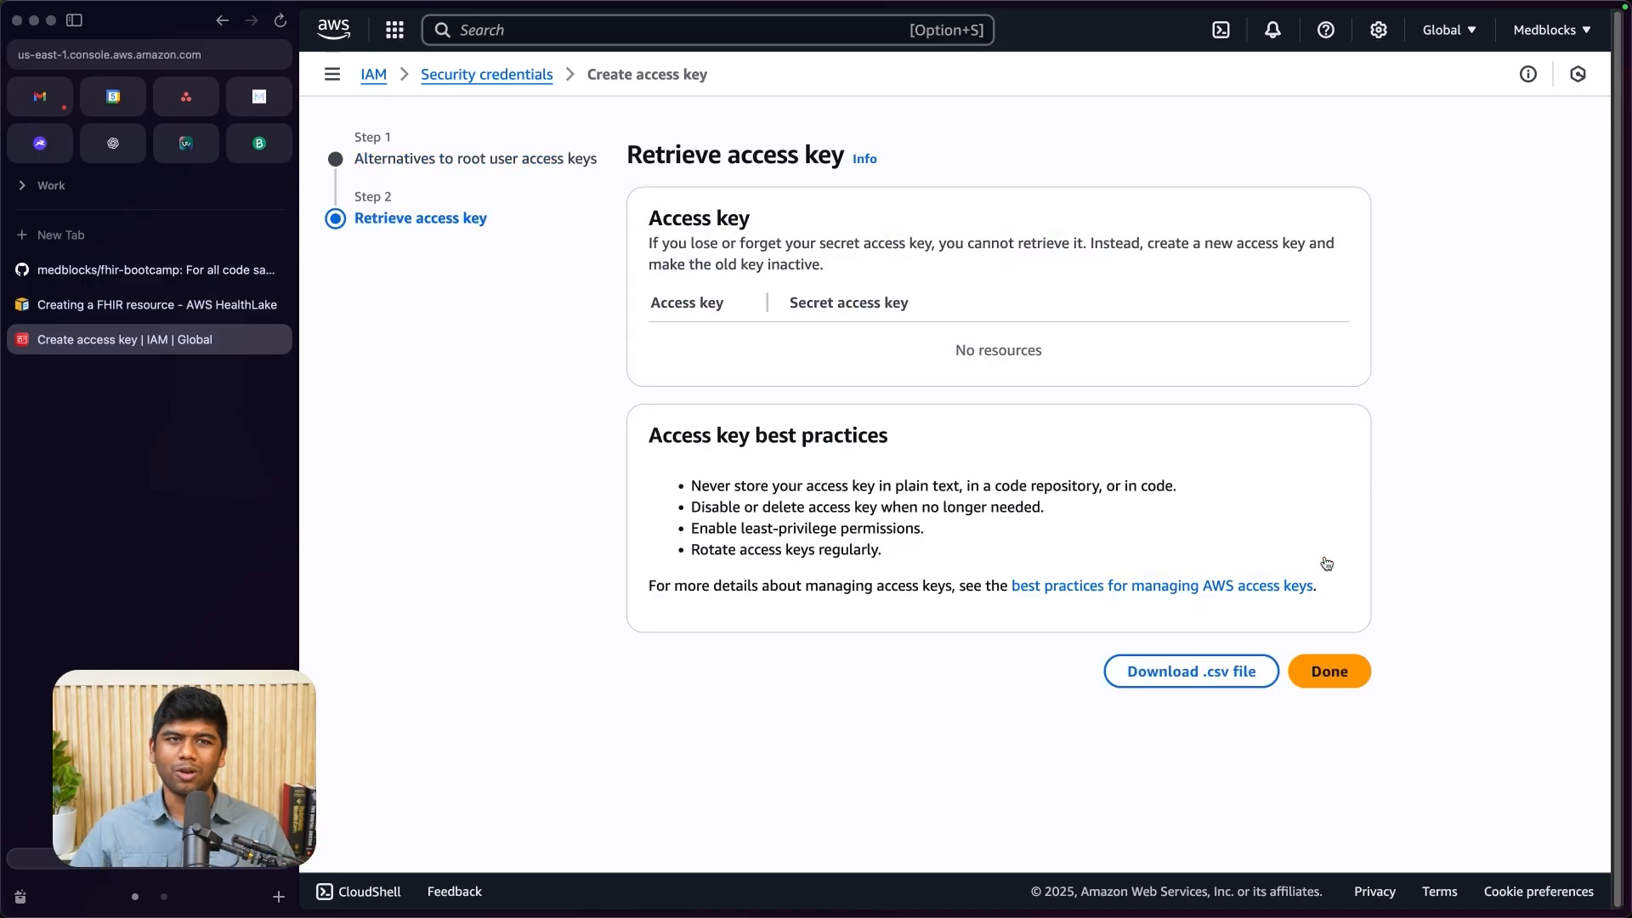
Step: Copy the new access key from AWS into the AccessKey field of the Postman request's authorization
left_click(662, 425)
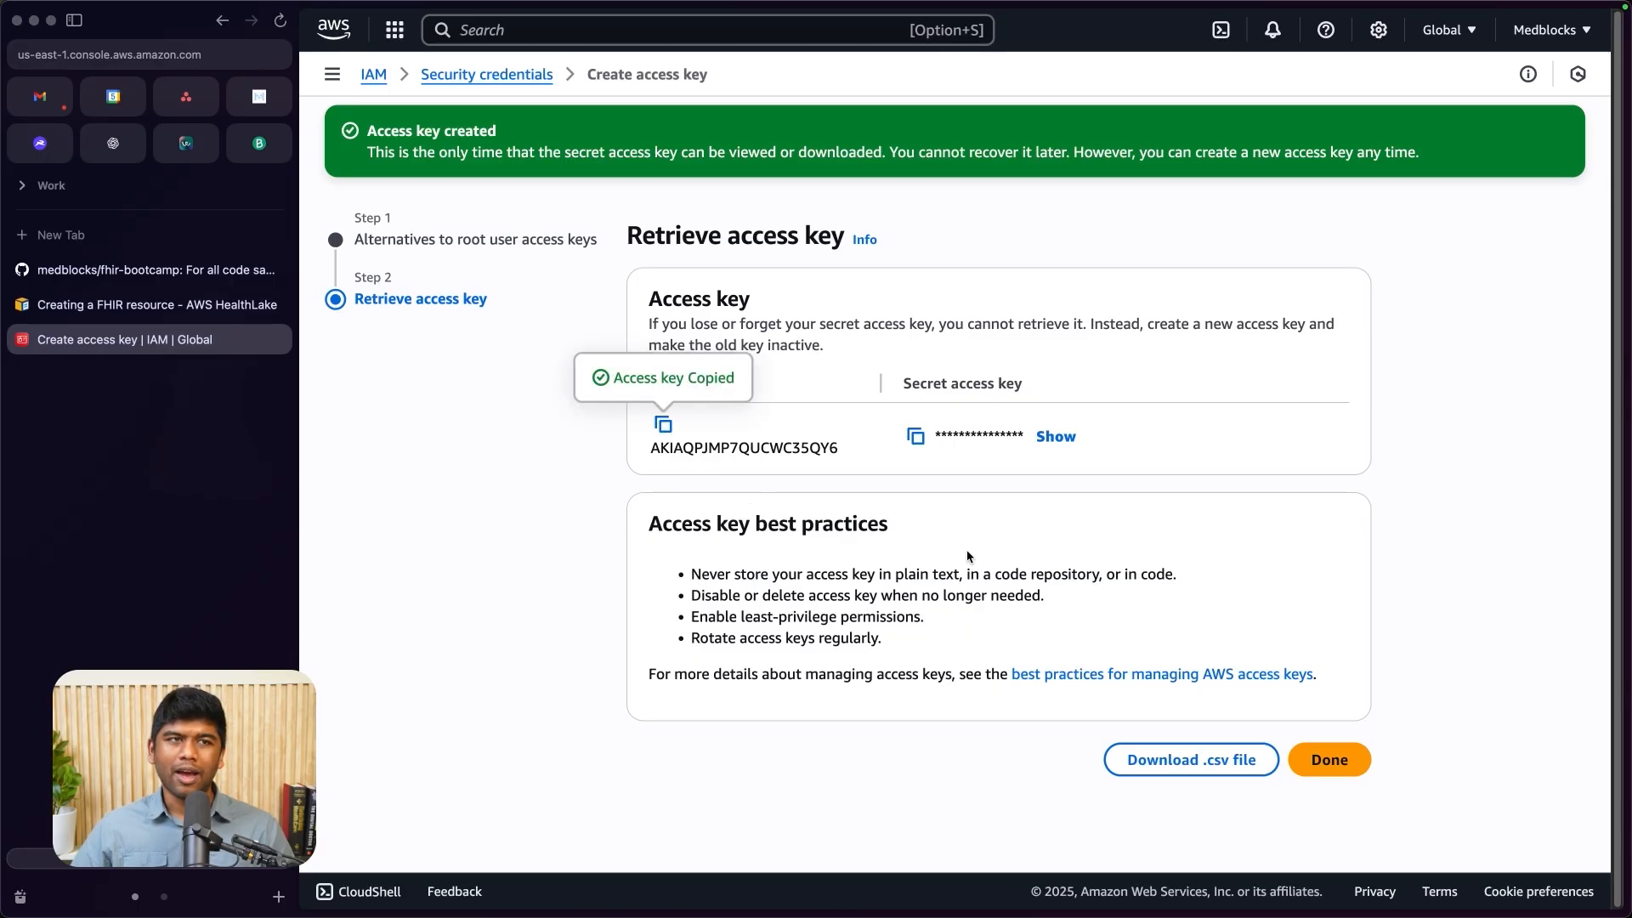
key("super+Tab")
left_click(1170, 448)
left_click(1197, 380)
key("super+v")
Step: Copy the secret access key from AWS into the request's SecretKey field in Postman and return to the AWS console
key("super+Tab")
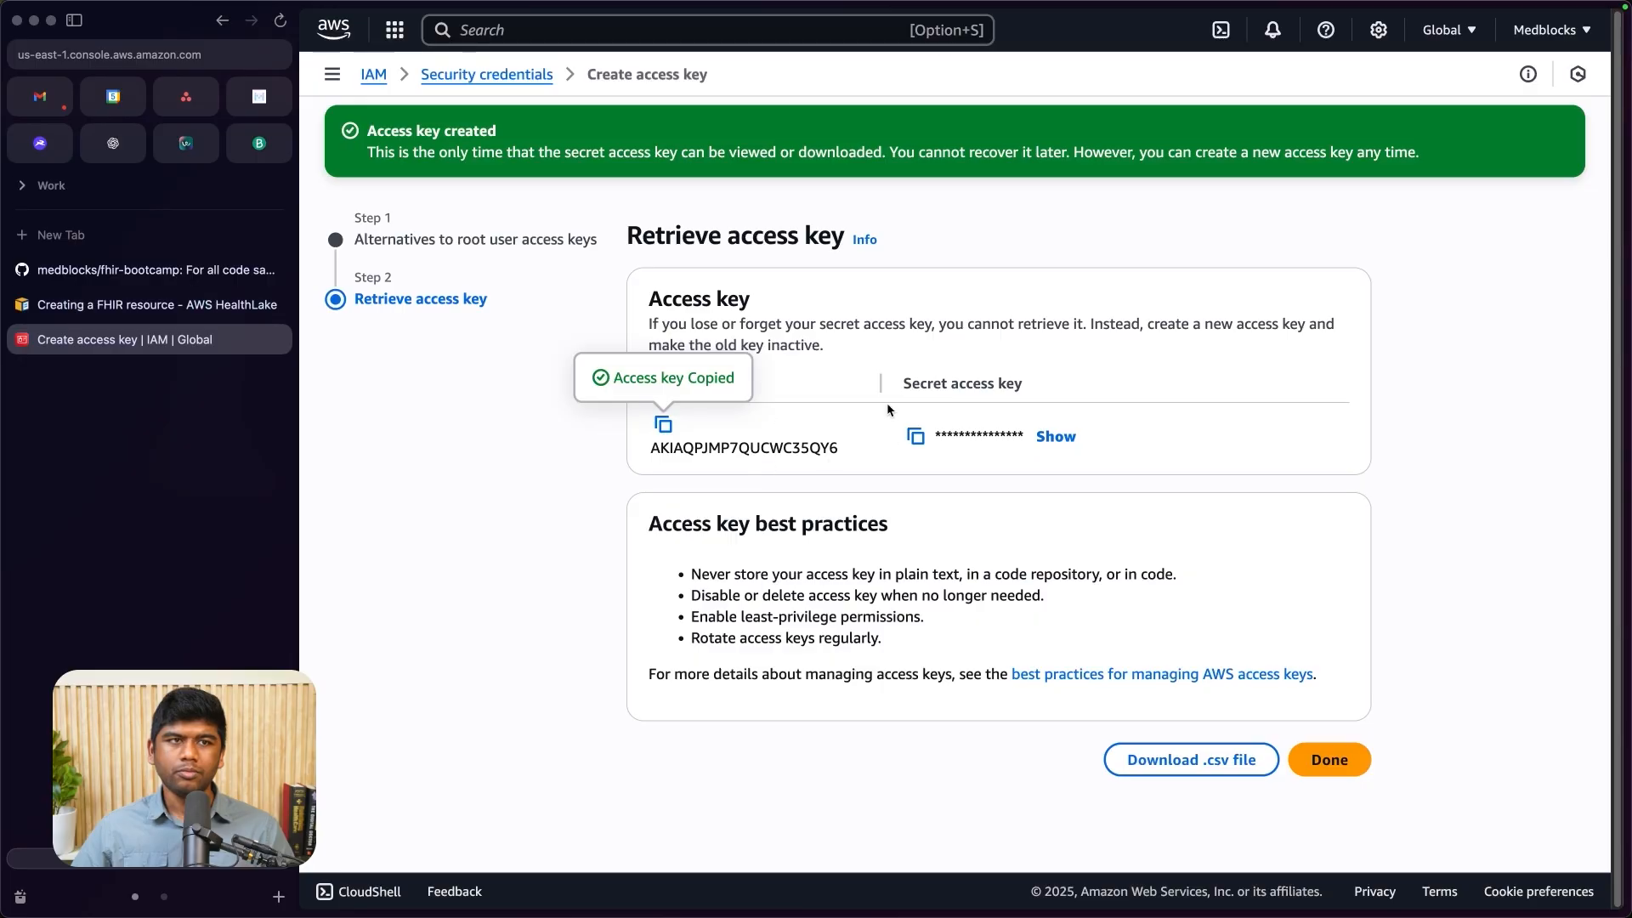
left_click(916, 437)
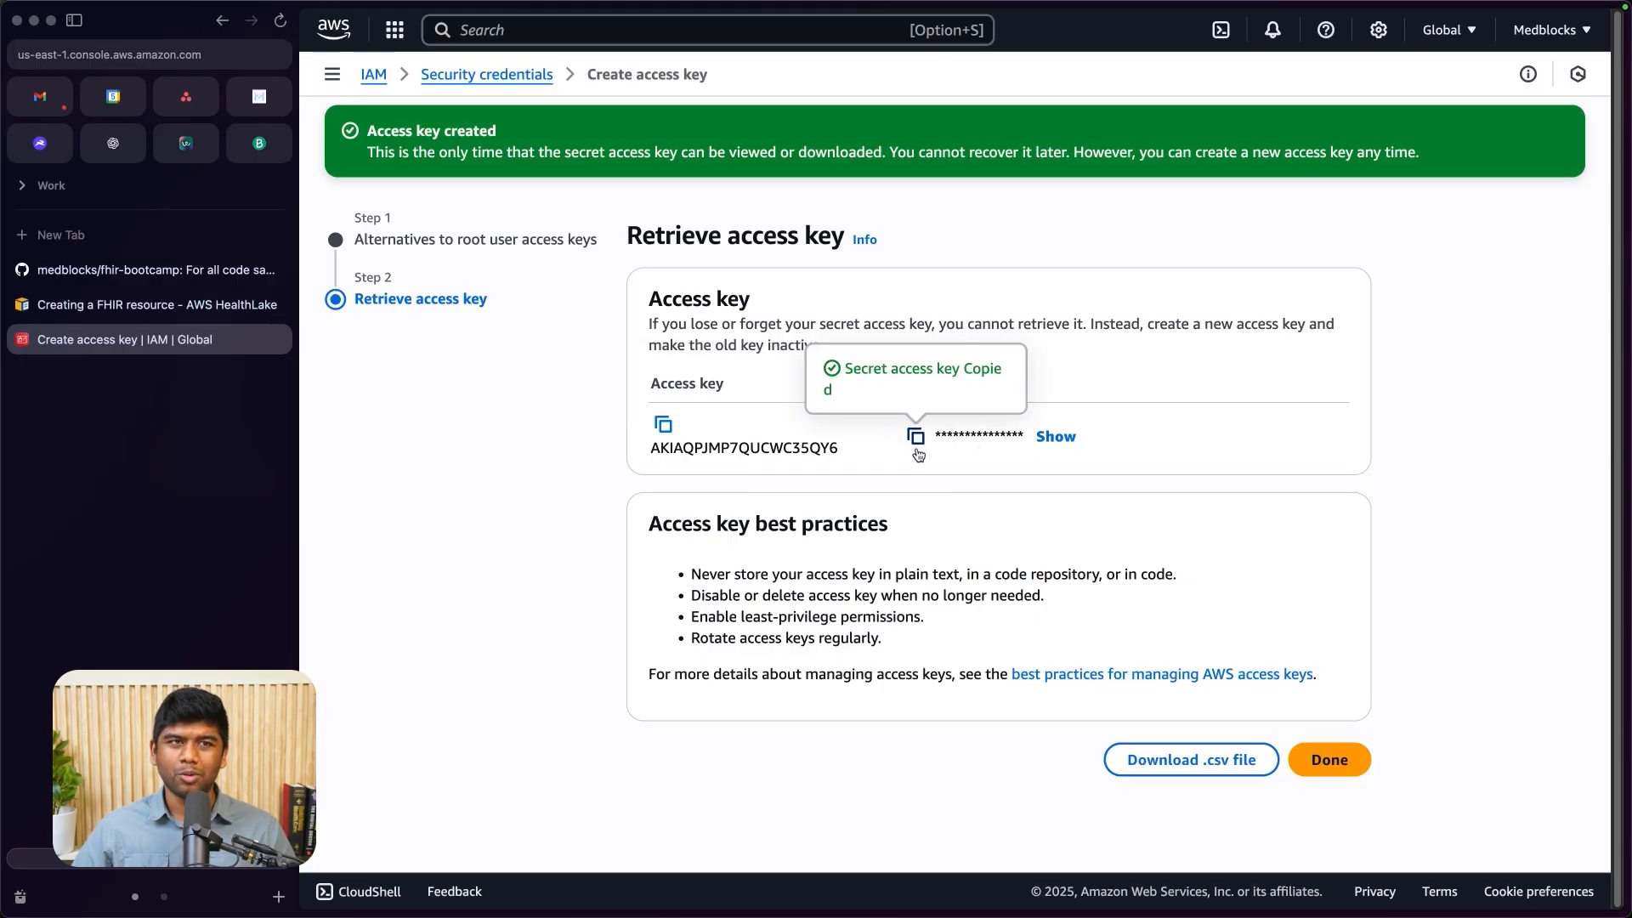
key("super+Tab")
key("super+v")
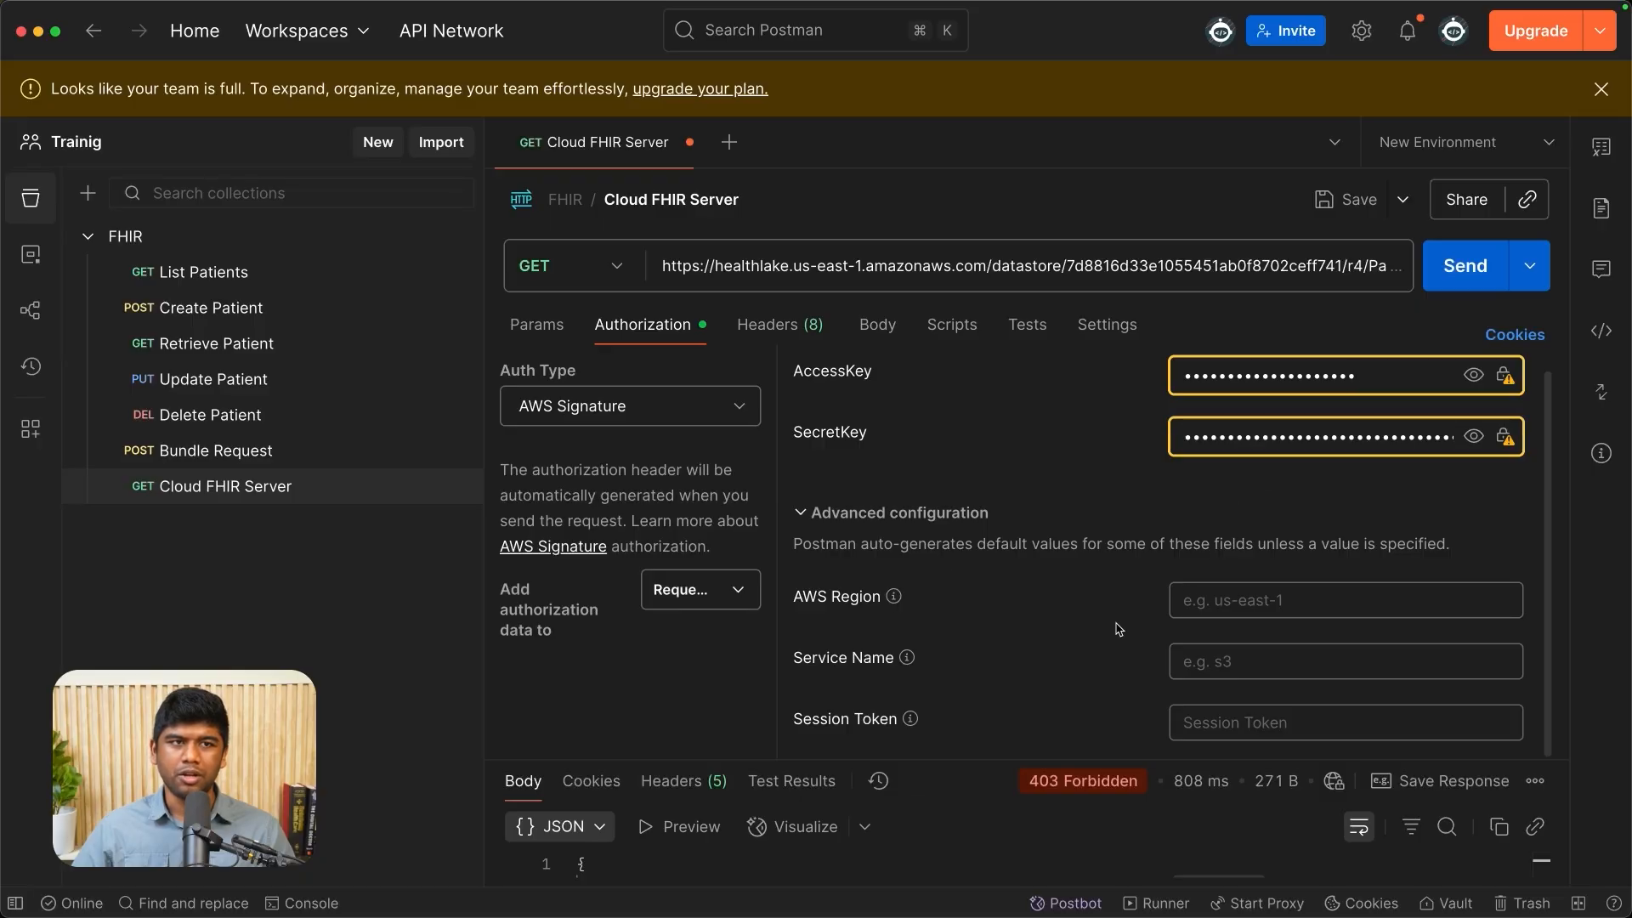
key("super+Tab")
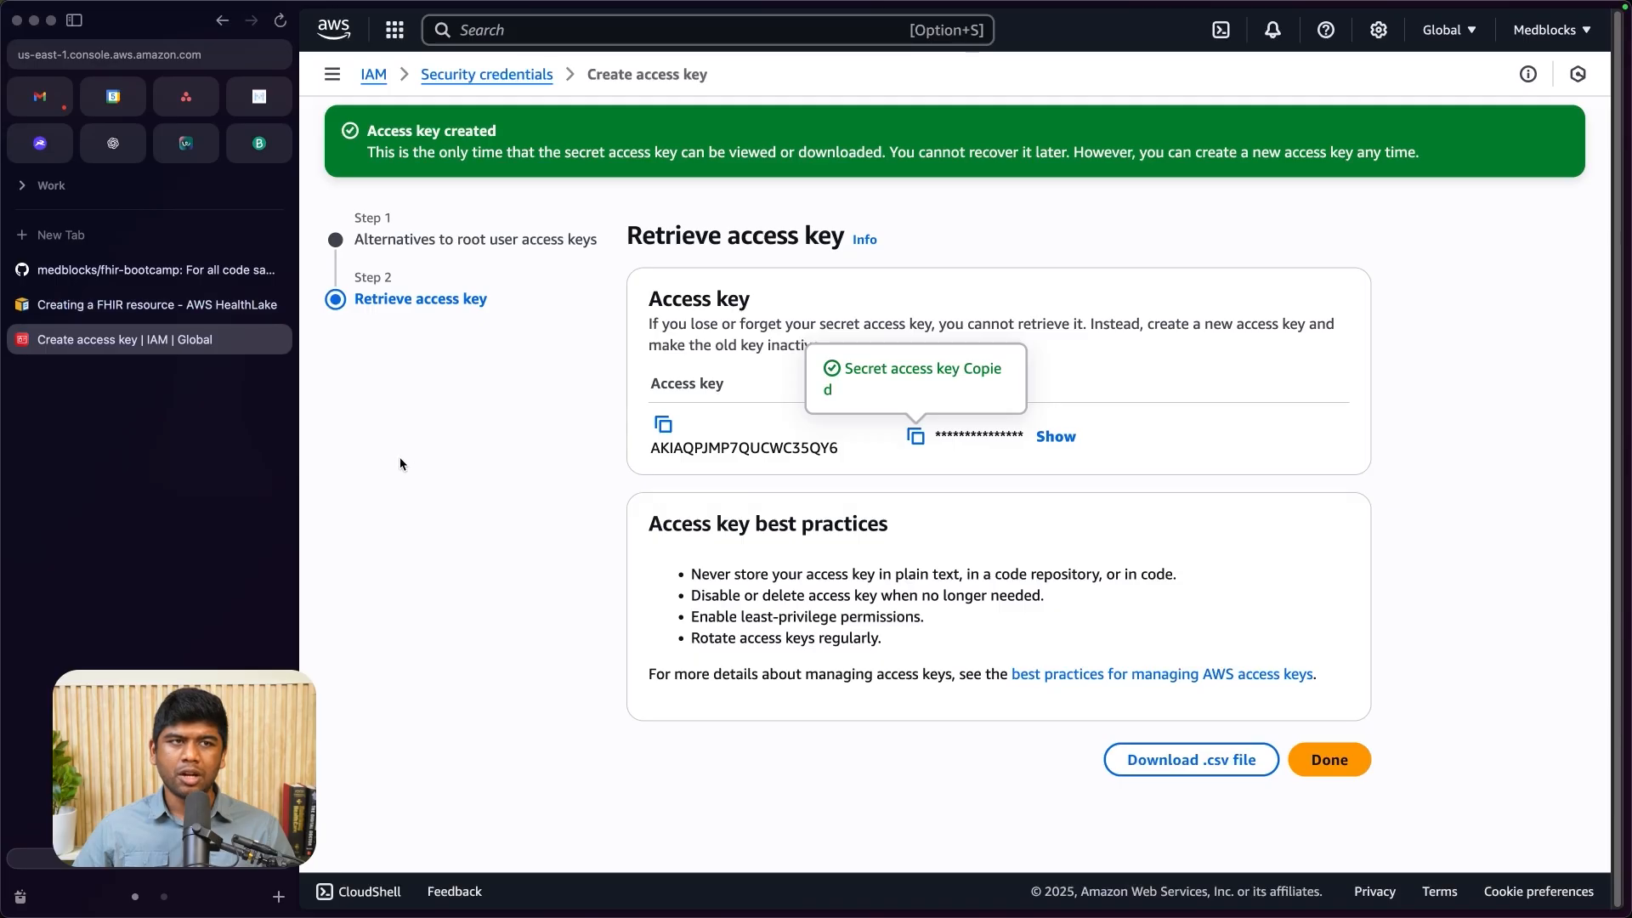
left_click(132, 308)
left_click(119, 272)
left_click(103, 313)
scroll(996, 394, "down", 5)
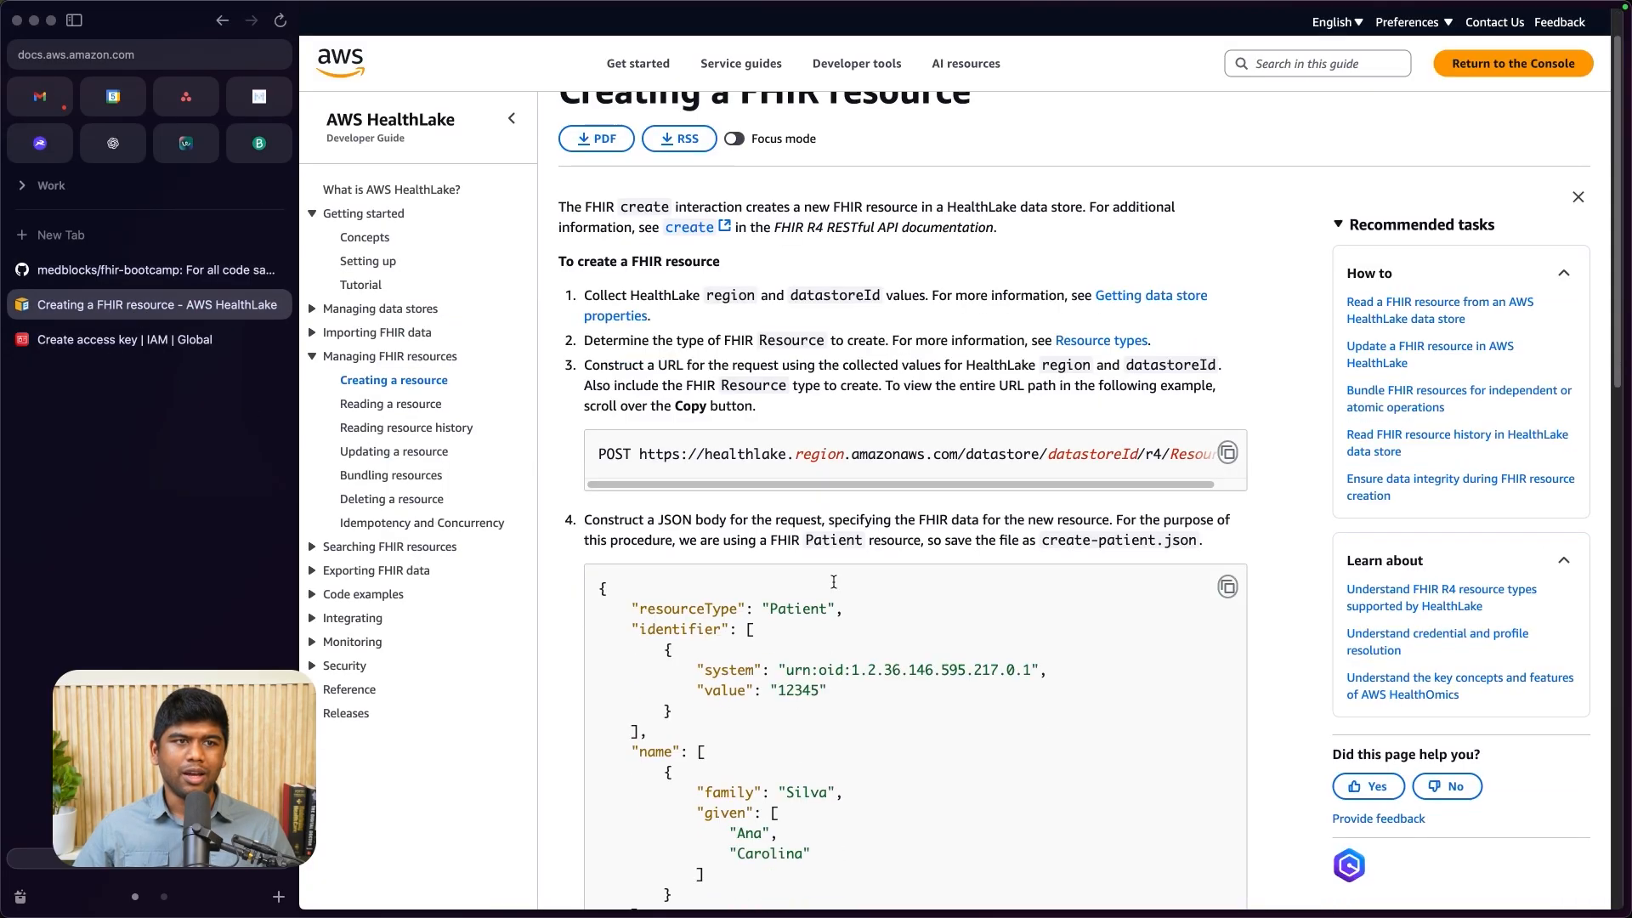
key("super+alt+Down")
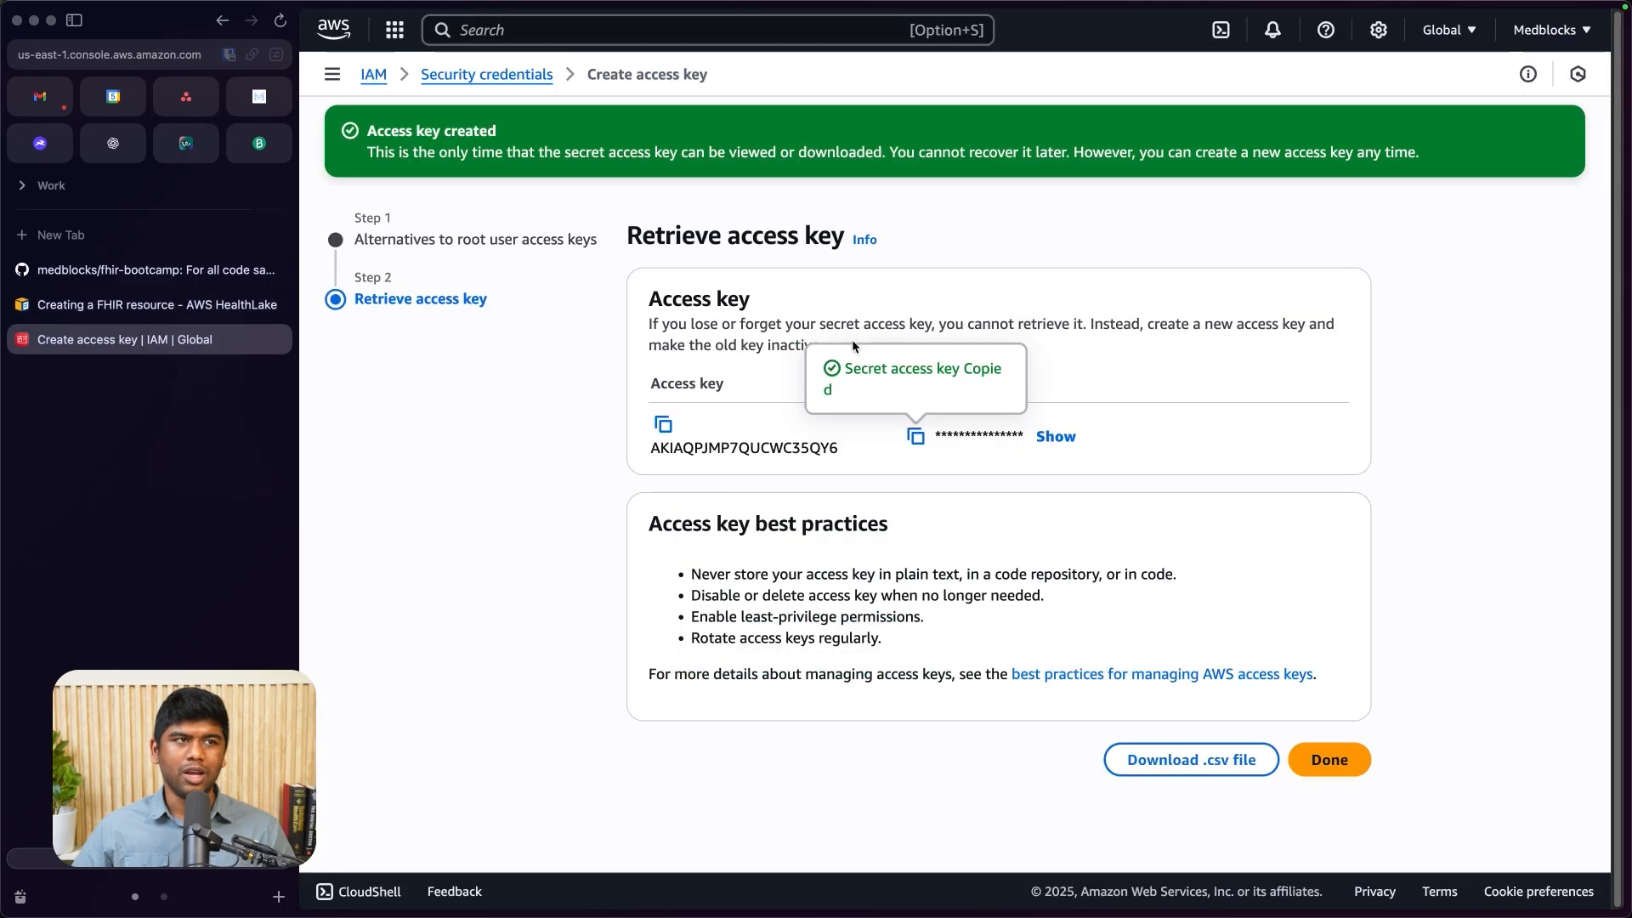
Step: Find the AWS HealthLake service in the console and open the details of the fhir-server-medblocks data store
left_click(584, 38)
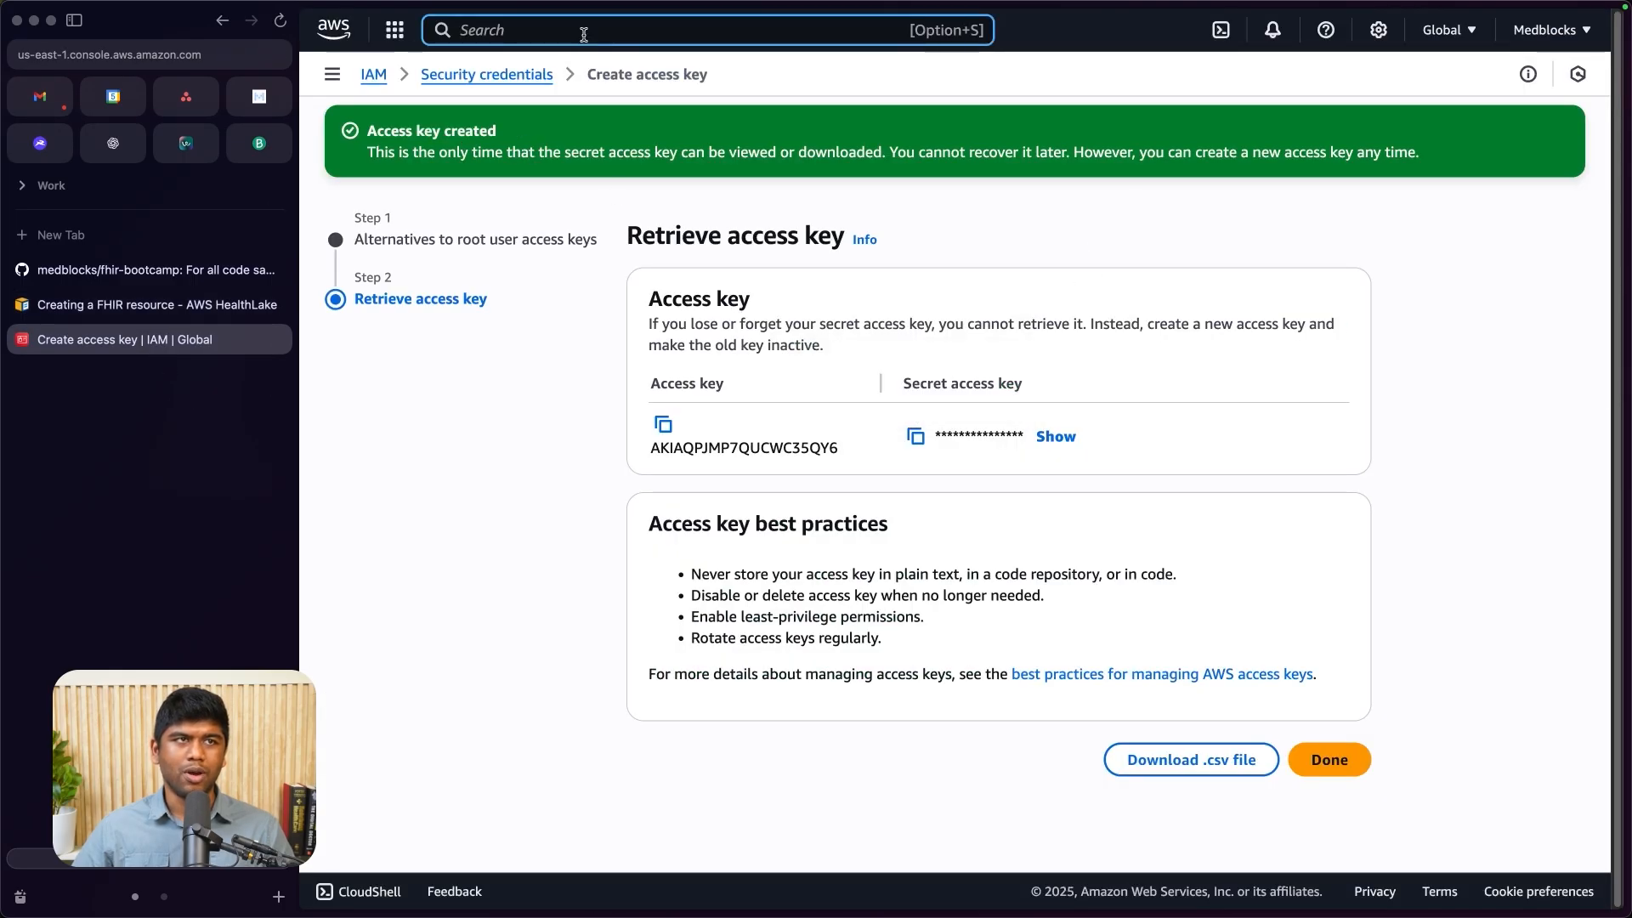
type("health checks")
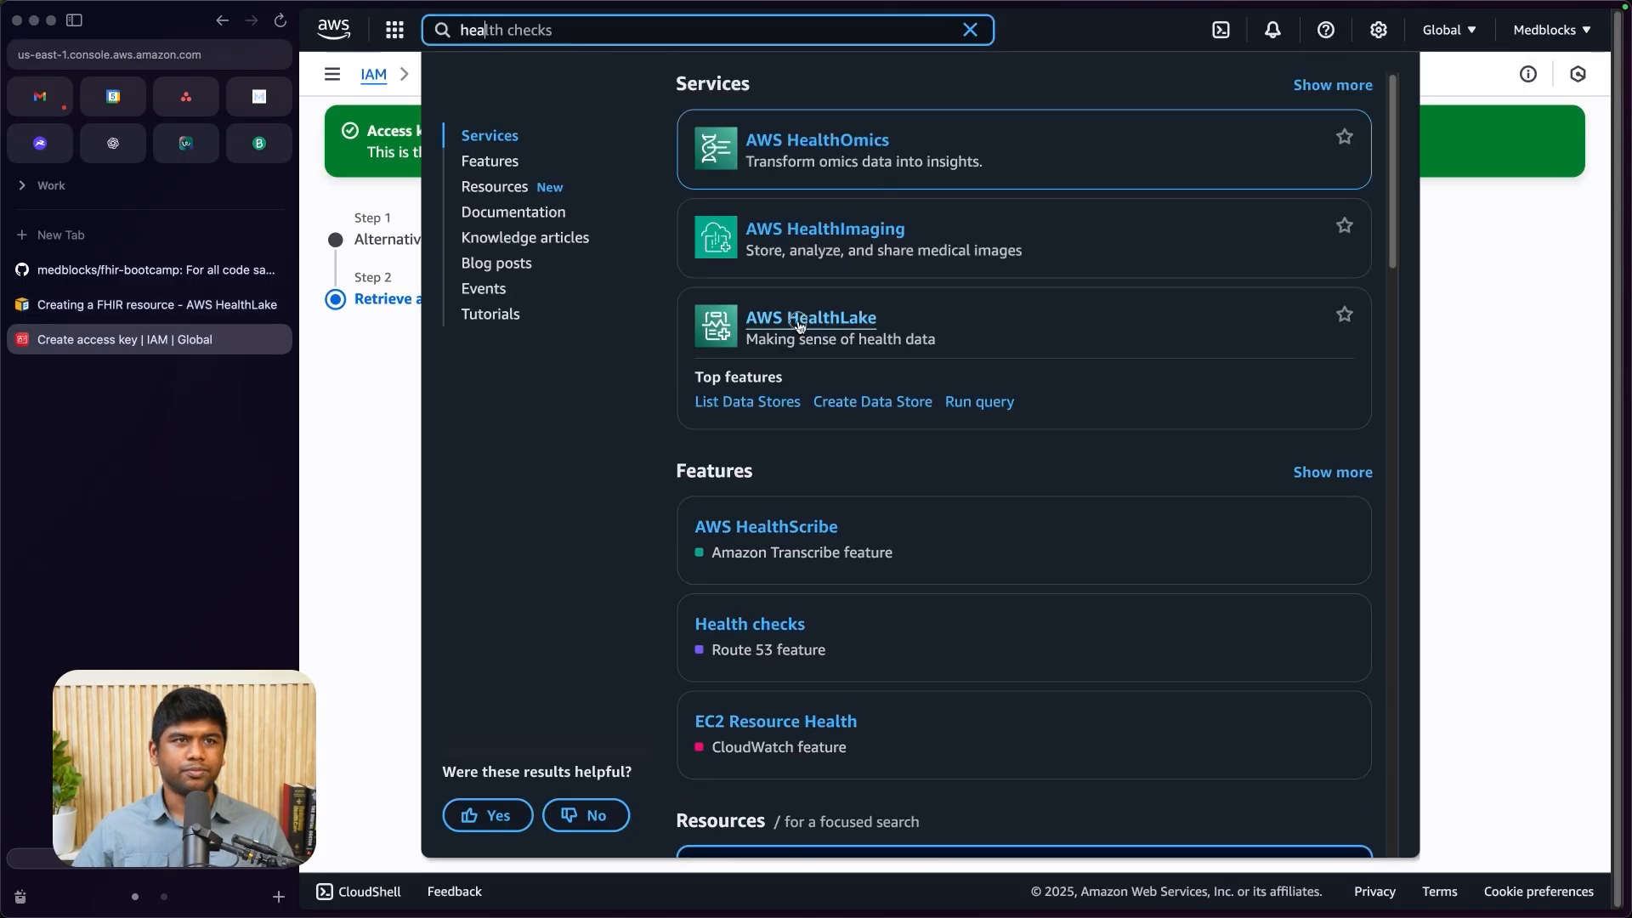
left_click(811, 317)
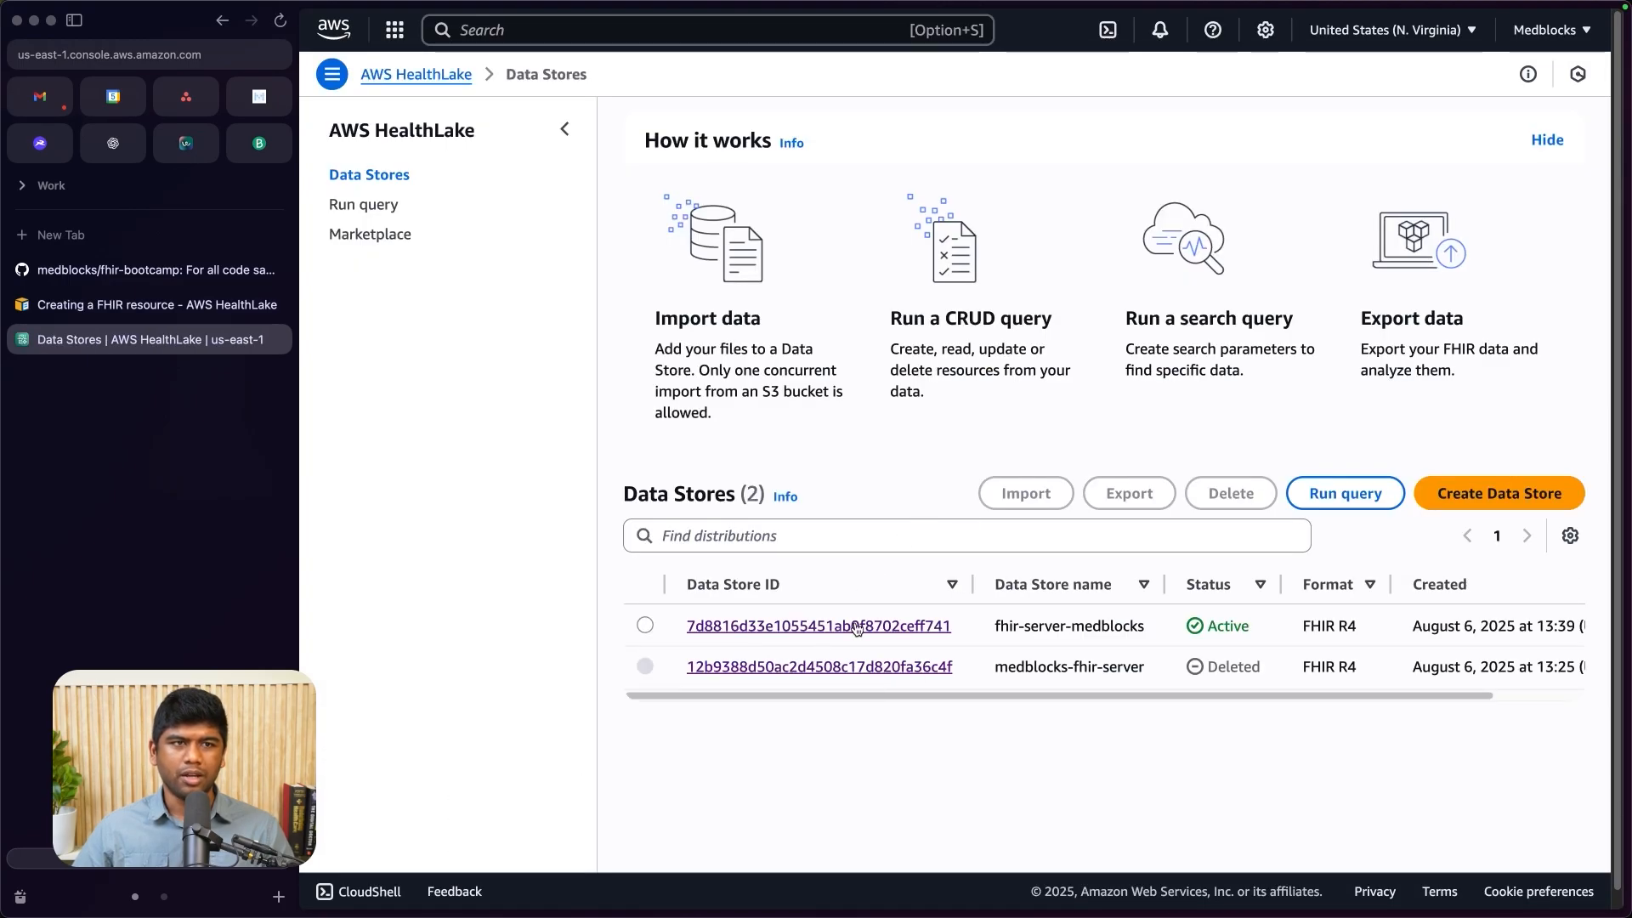
left_click(857, 629)
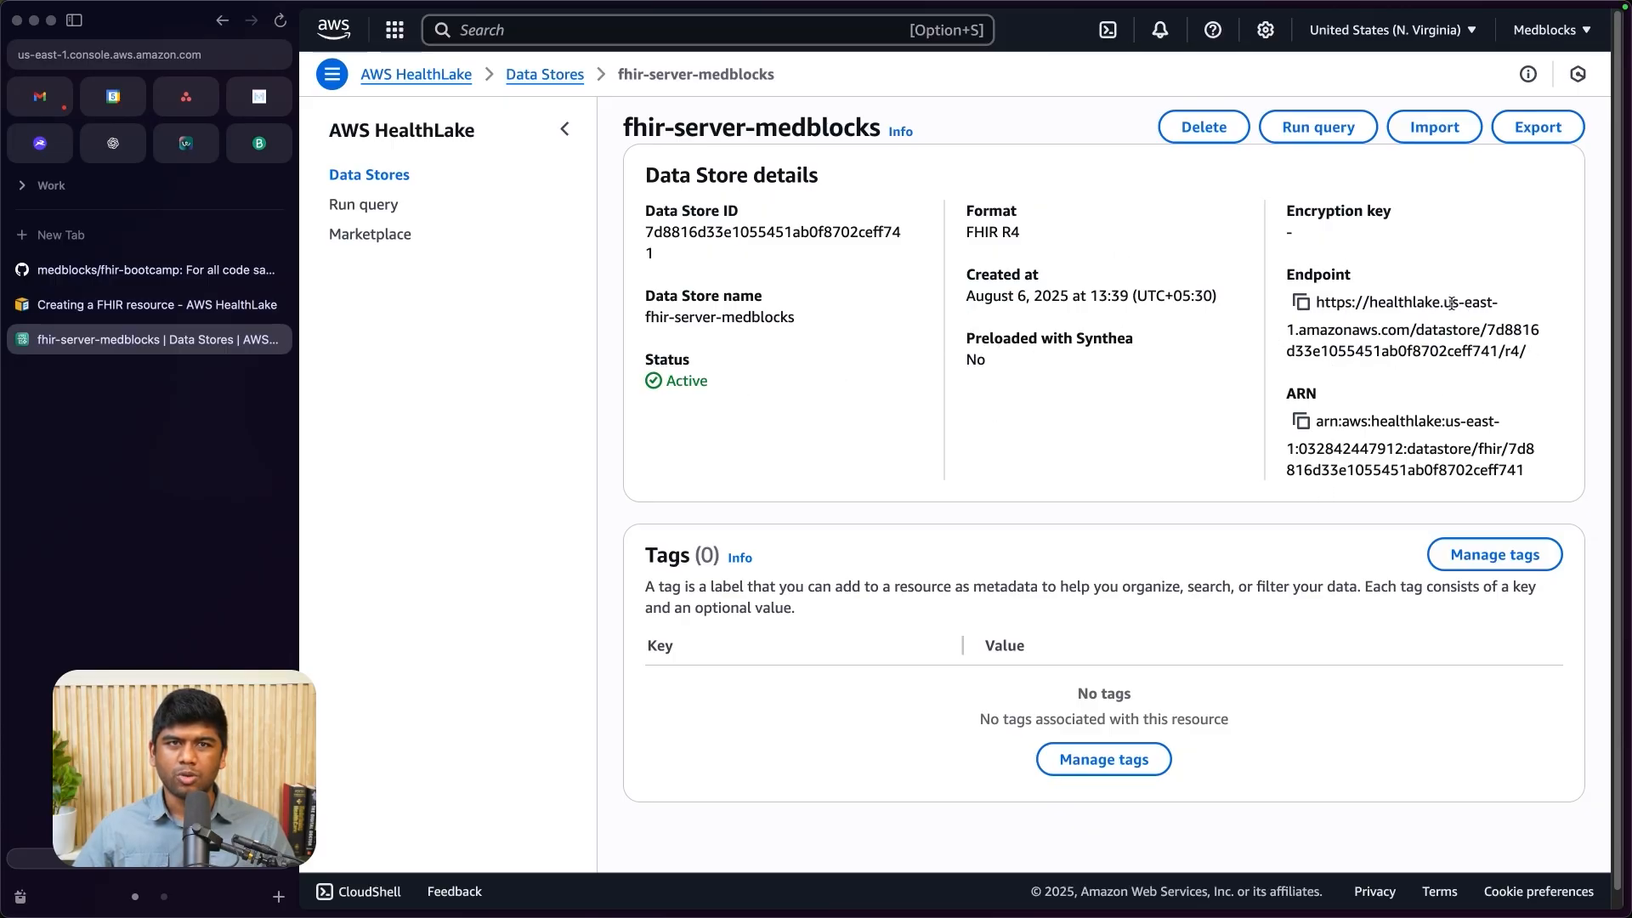
Step: Copy the region us-east-1 from the data store endpoint into the Postman request's AWS Region and set the Service Name to healthlake
left_click_drag(1446, 303, 1280, 332)
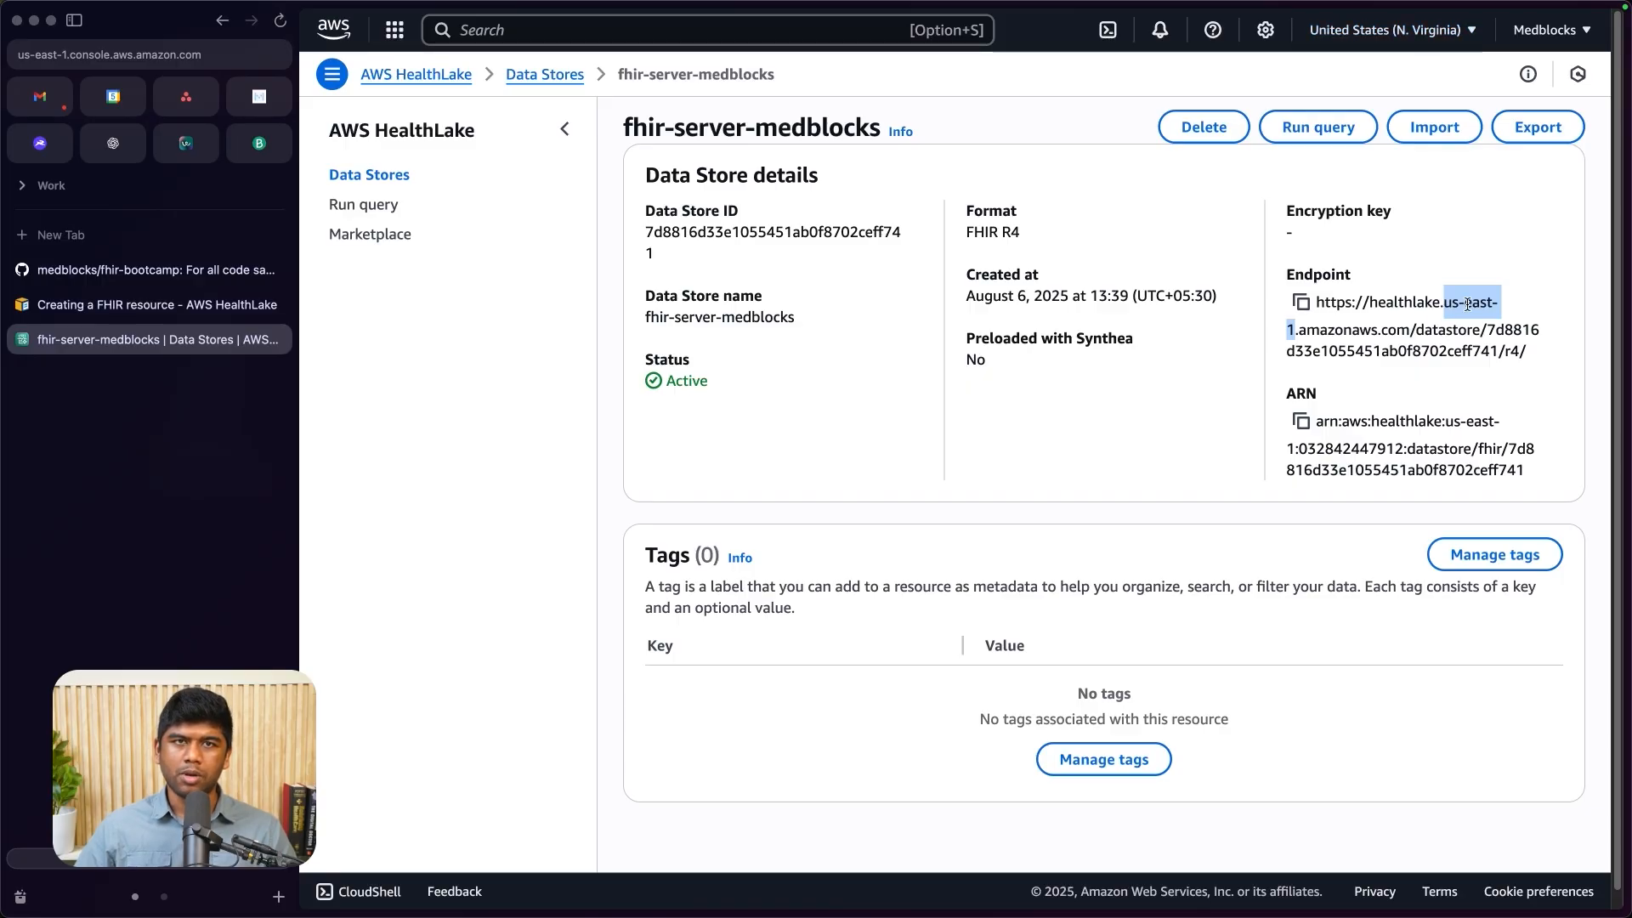
key("super+Tab")
left_click(1263, 604)
key("super+v")
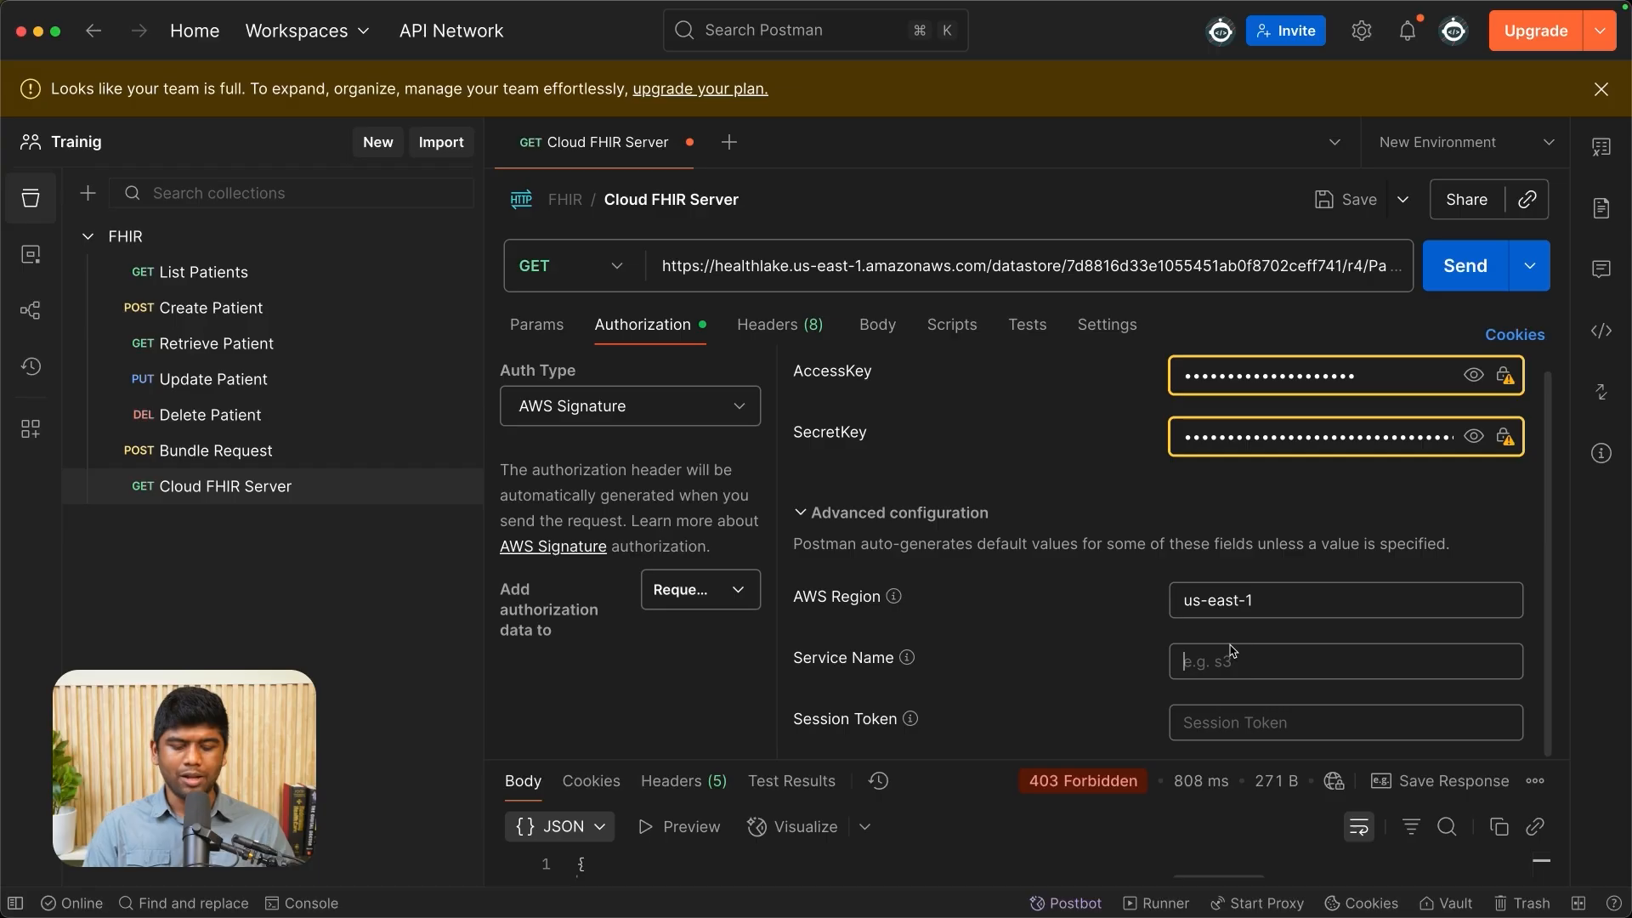
type("healthlake")
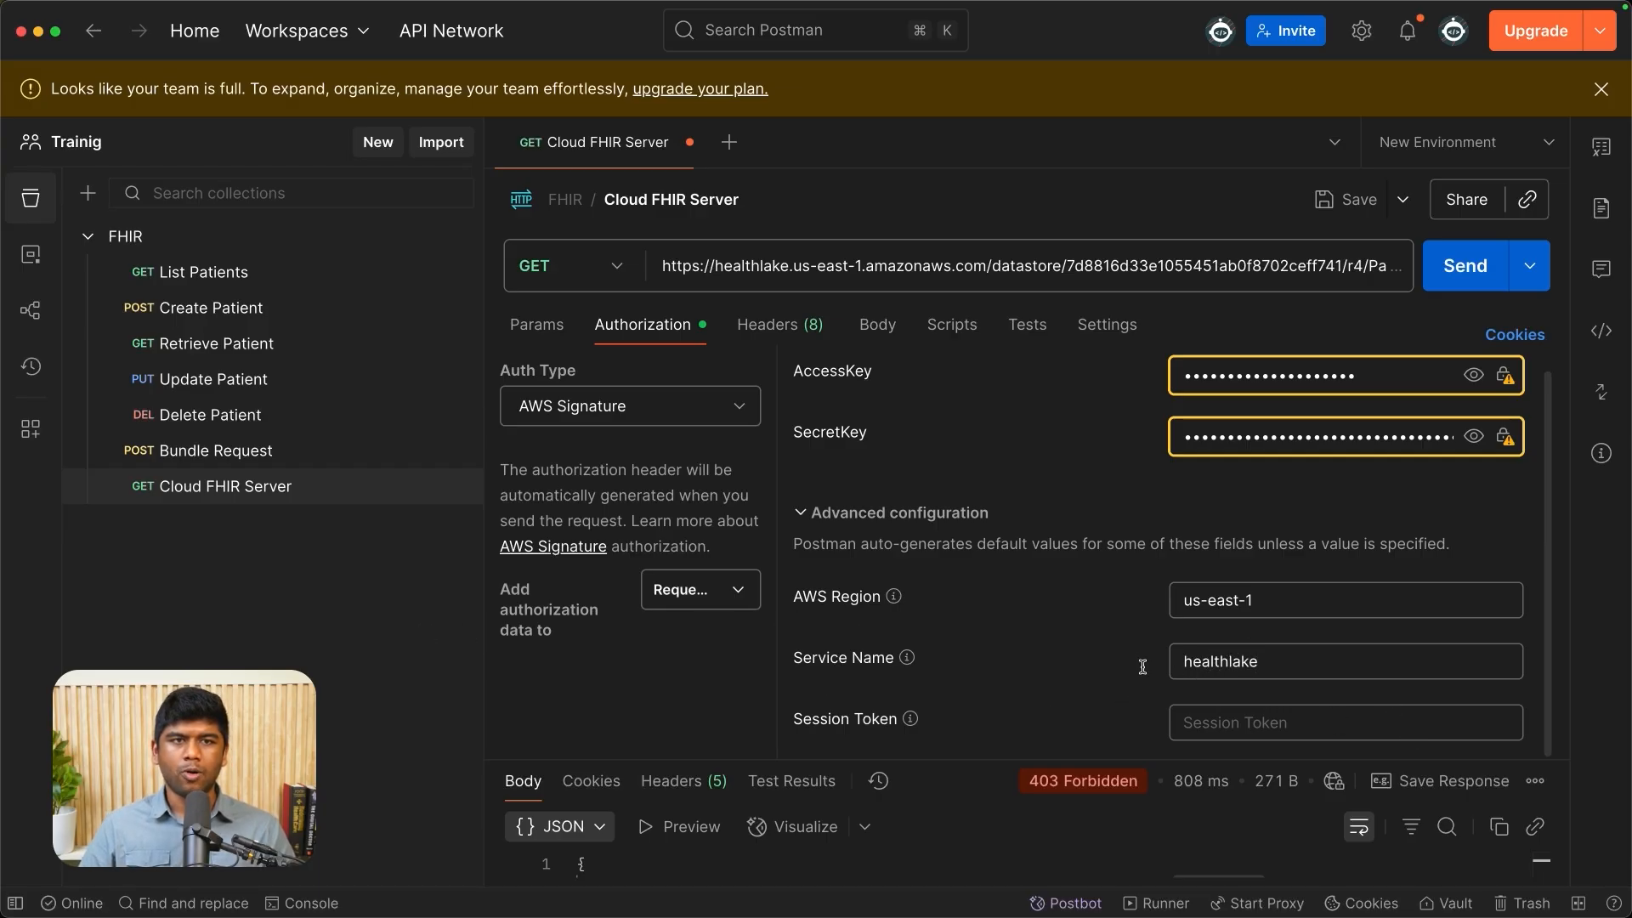
Step: Send the GET request to the HealthLake Patient endpoint and inspect the response body
scroll(1055, 595, "up", 1)
left_click_drag(1052, 759, 1009, 451)
left_click(1262, 272)
left_click(1462, 266)
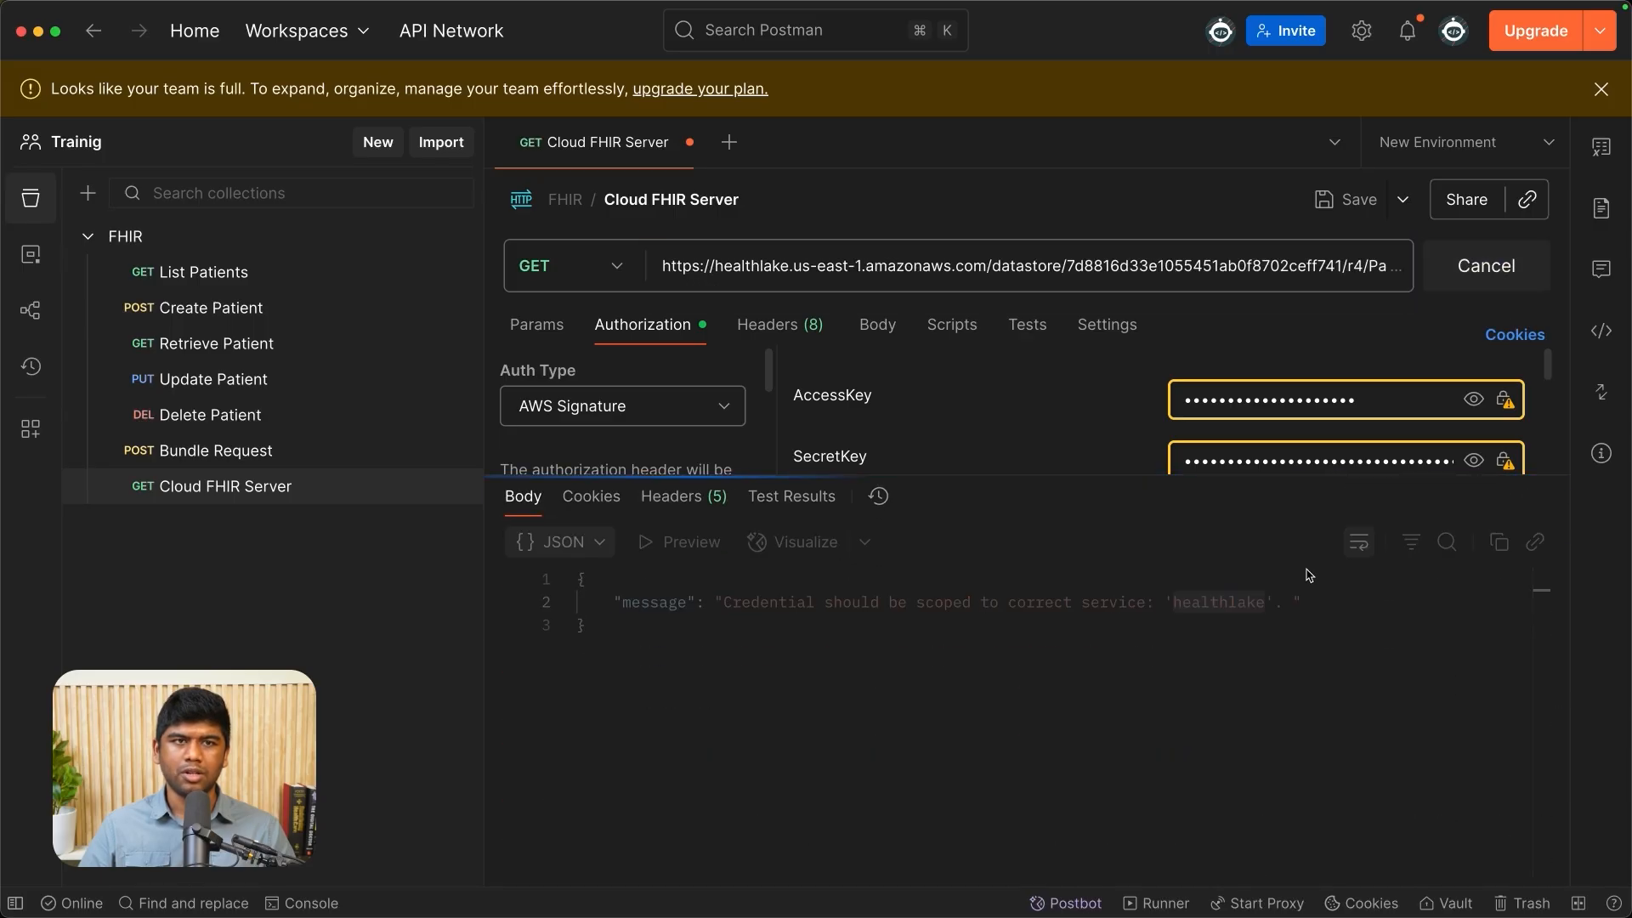
left_click(821, 675)
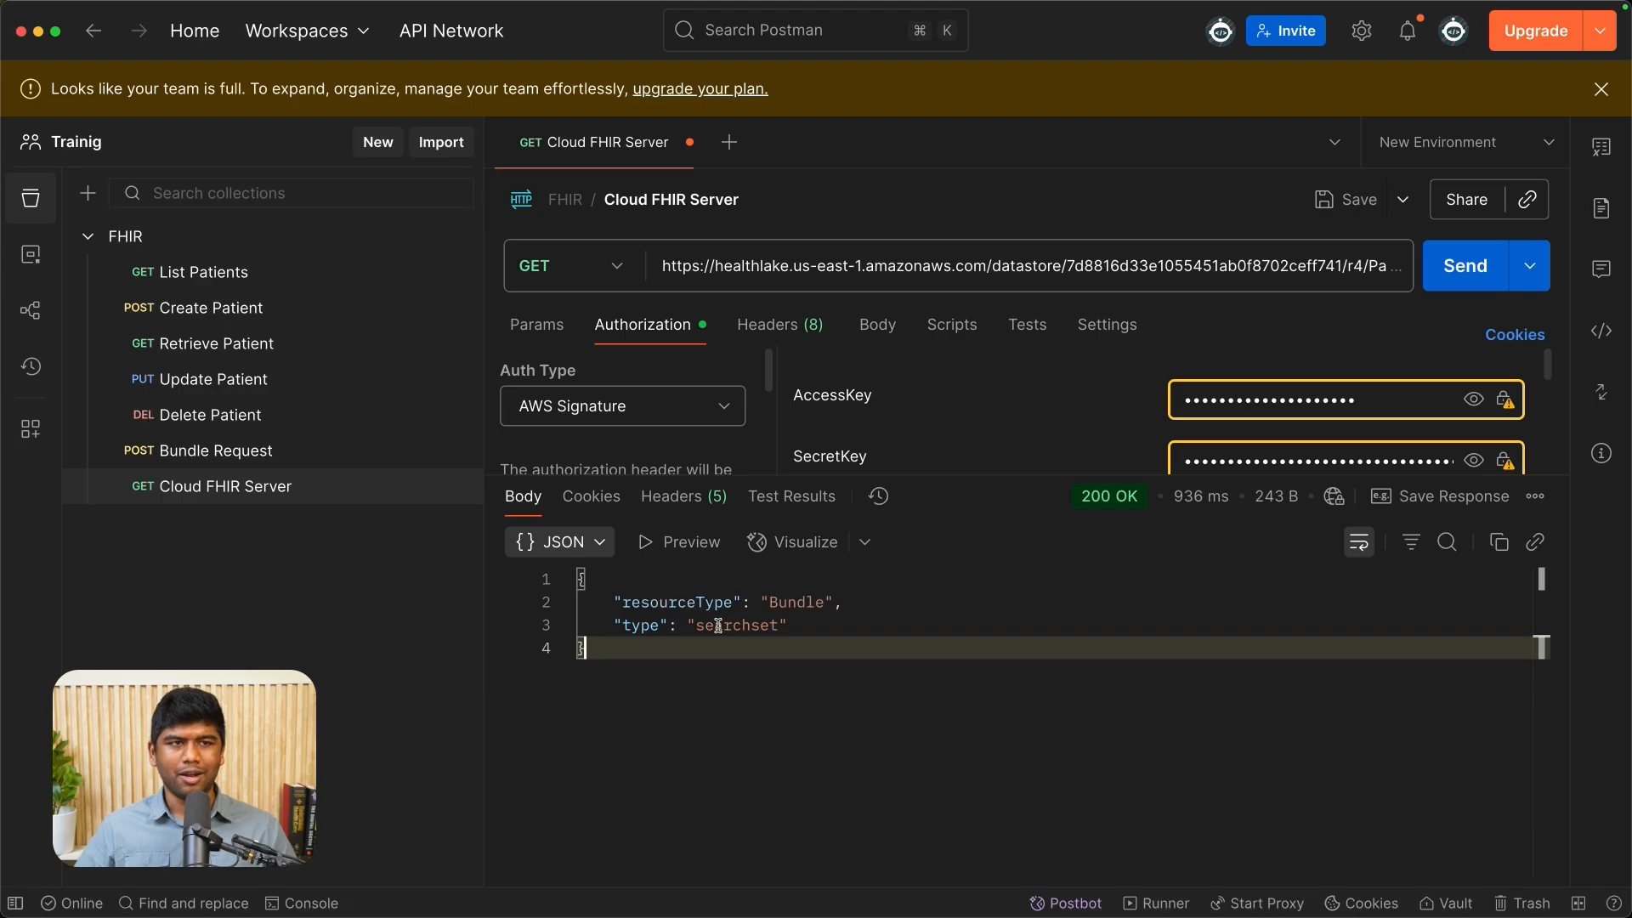
left_click(830, 624)
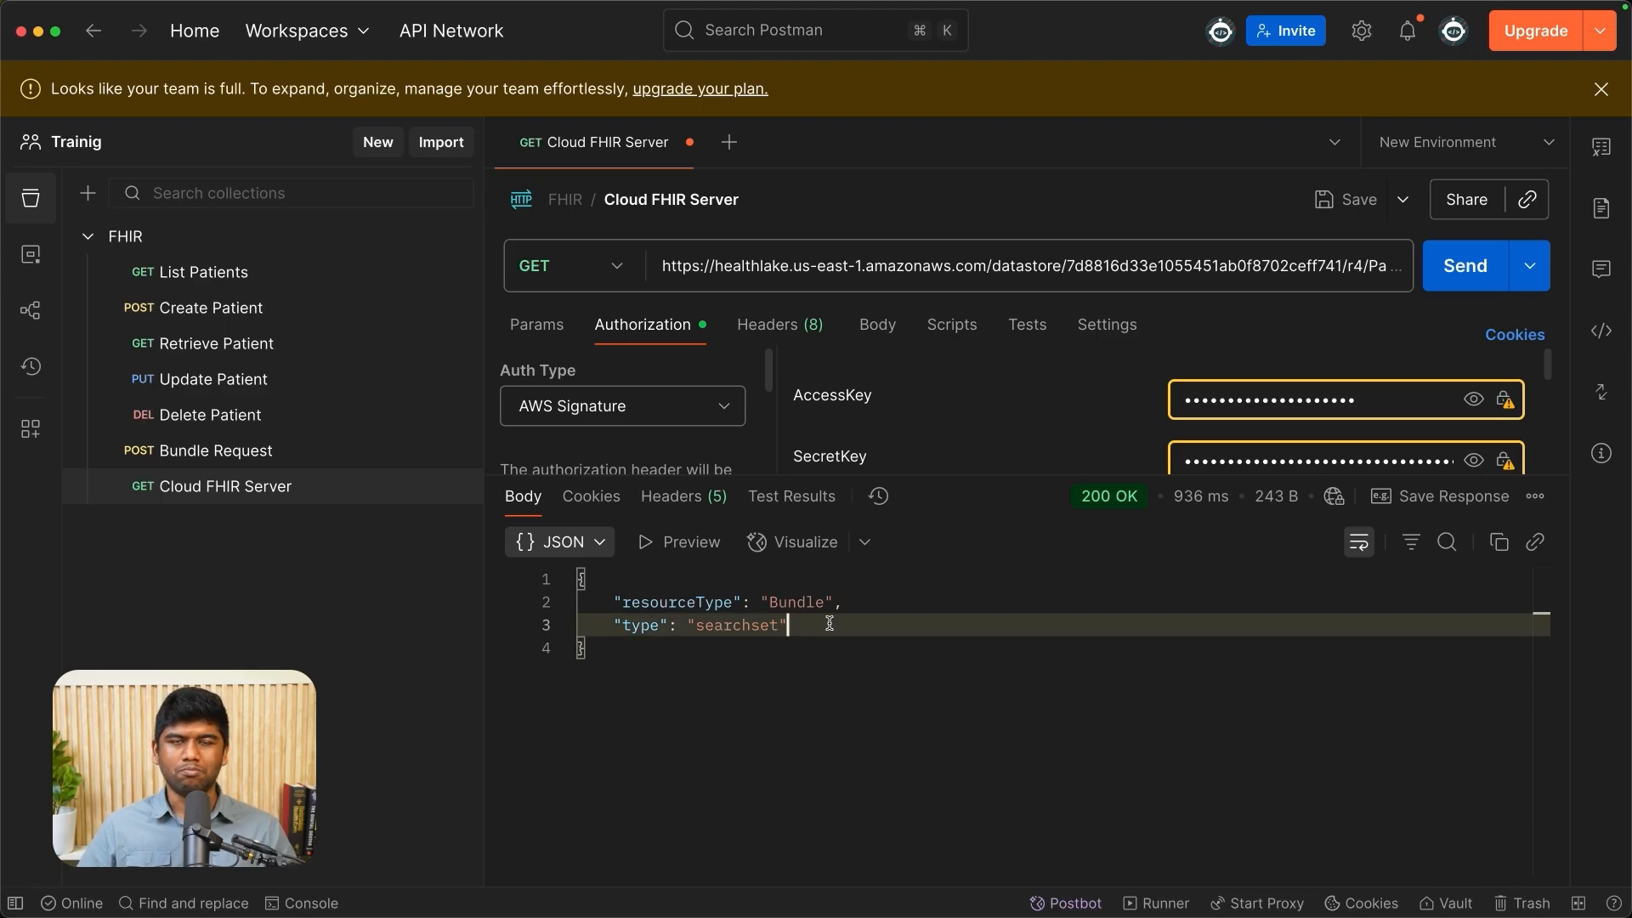
Step: Change the request method to POST and fill its raw JSON body with the full contents of patient.json from the Cursor editor
left_click(610, 281)
left_click(554, 368)
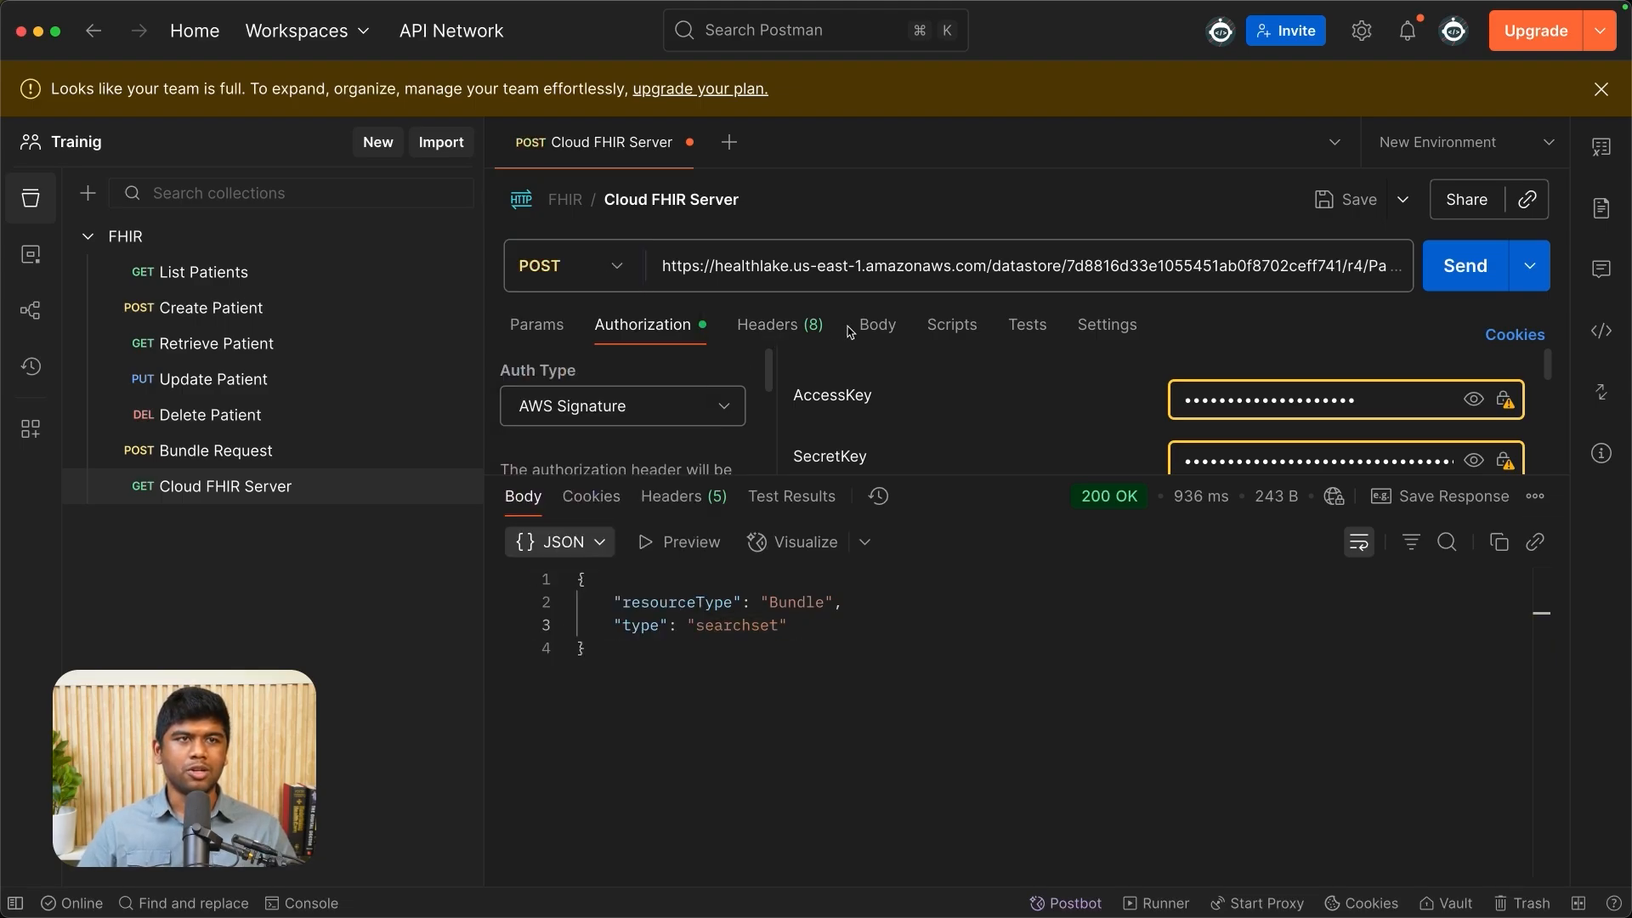
left_click(877, 327)
mouse_move(1610, 353)
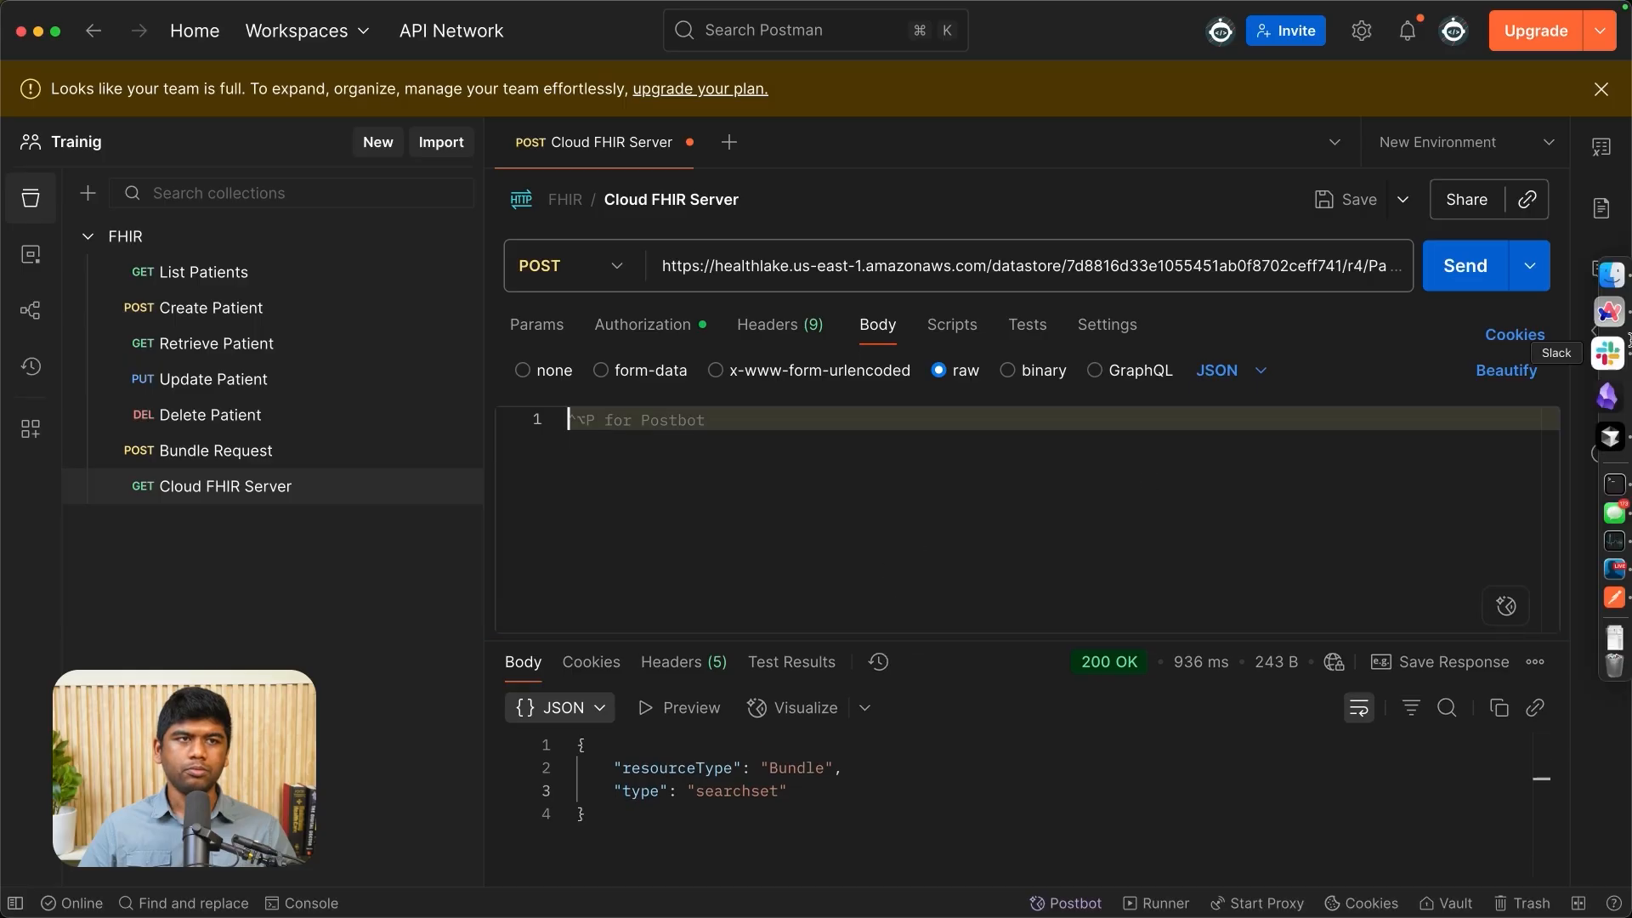
left_click(1610, 432)
left_click(907, 389)
key("super+a")
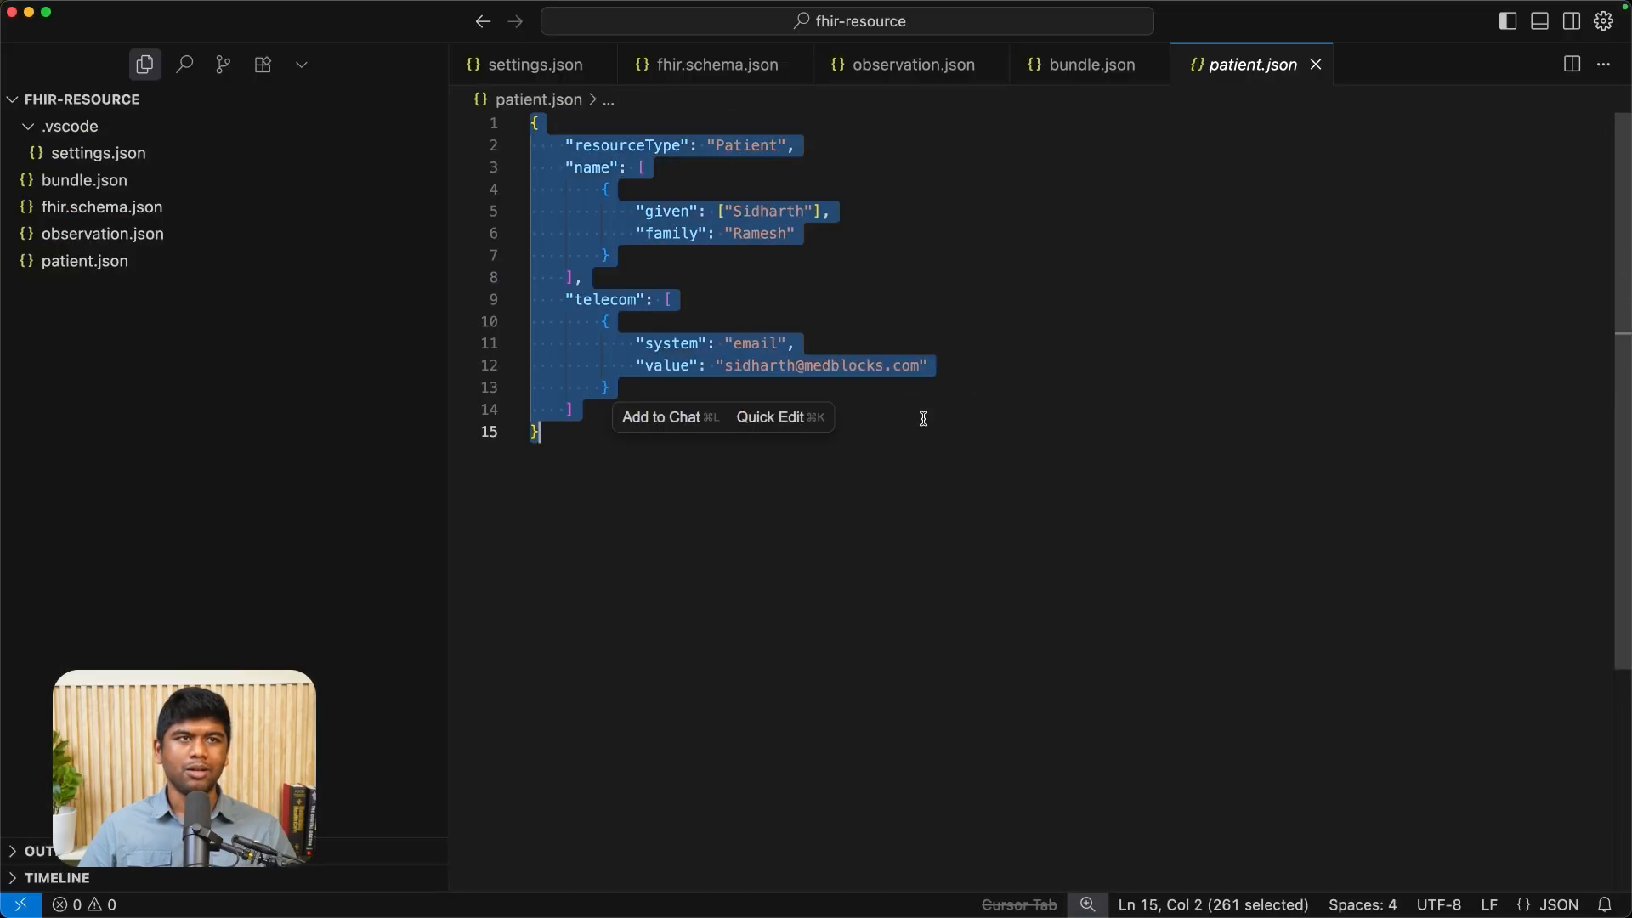
key("super+c")
key("super+Tab")
key("super+v")
scroll(1005, 483, "up", 5)
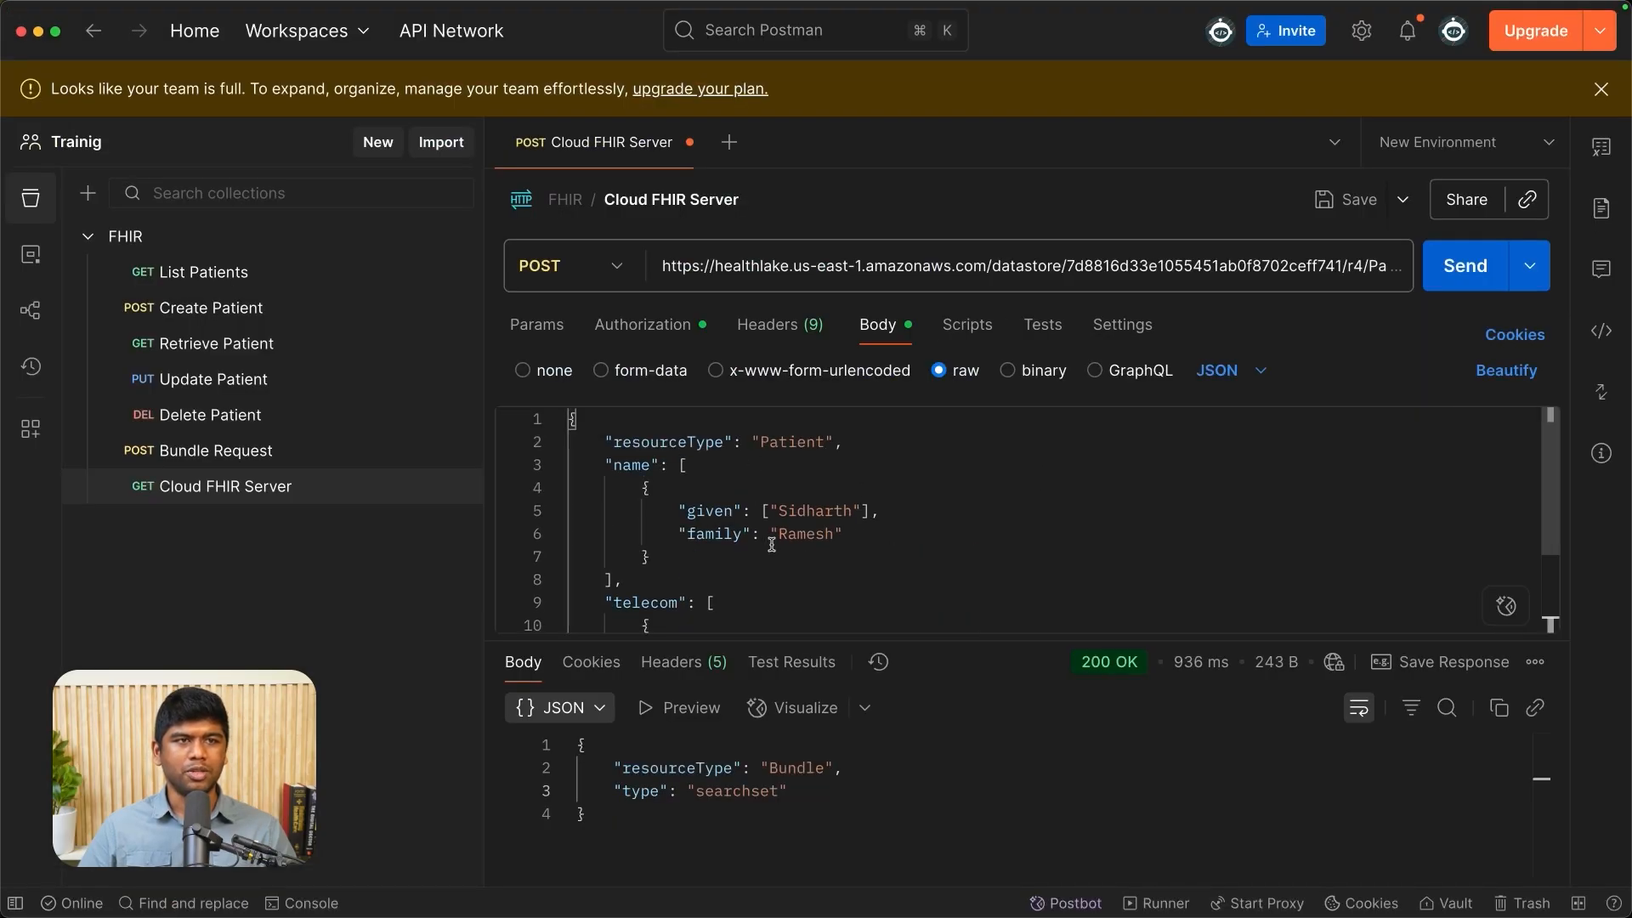
Step: Send the POST request to create the patient and review the returned resource down to its id and meta fields
left_click(1018, 524)
key("super+Return")
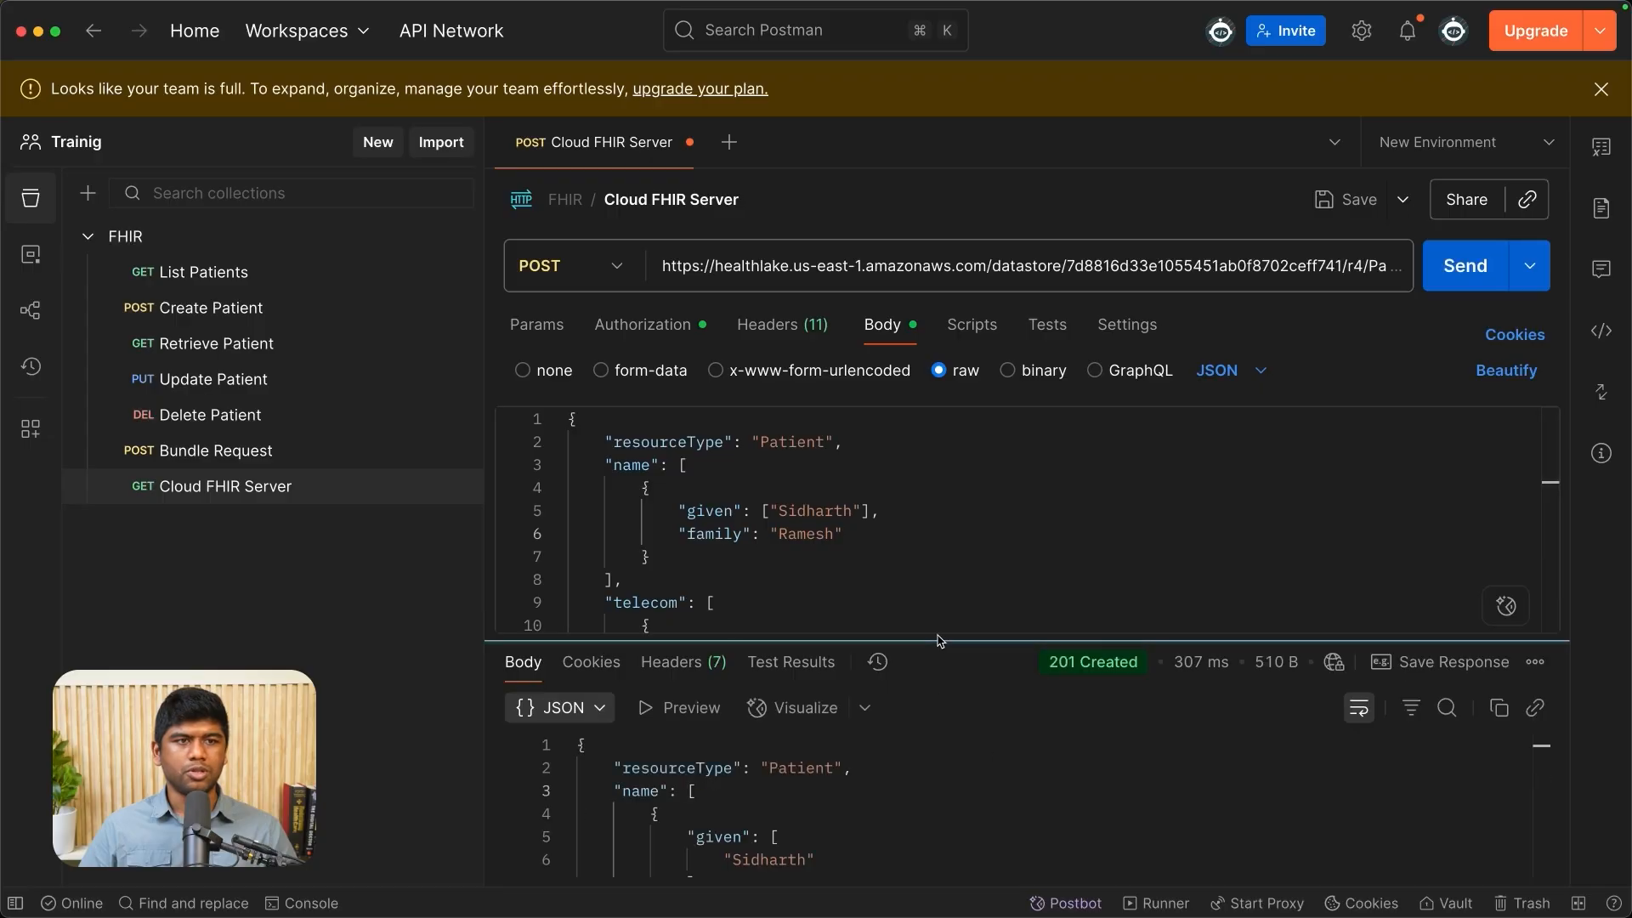
left_click_drag(940, 636, 942, 448)
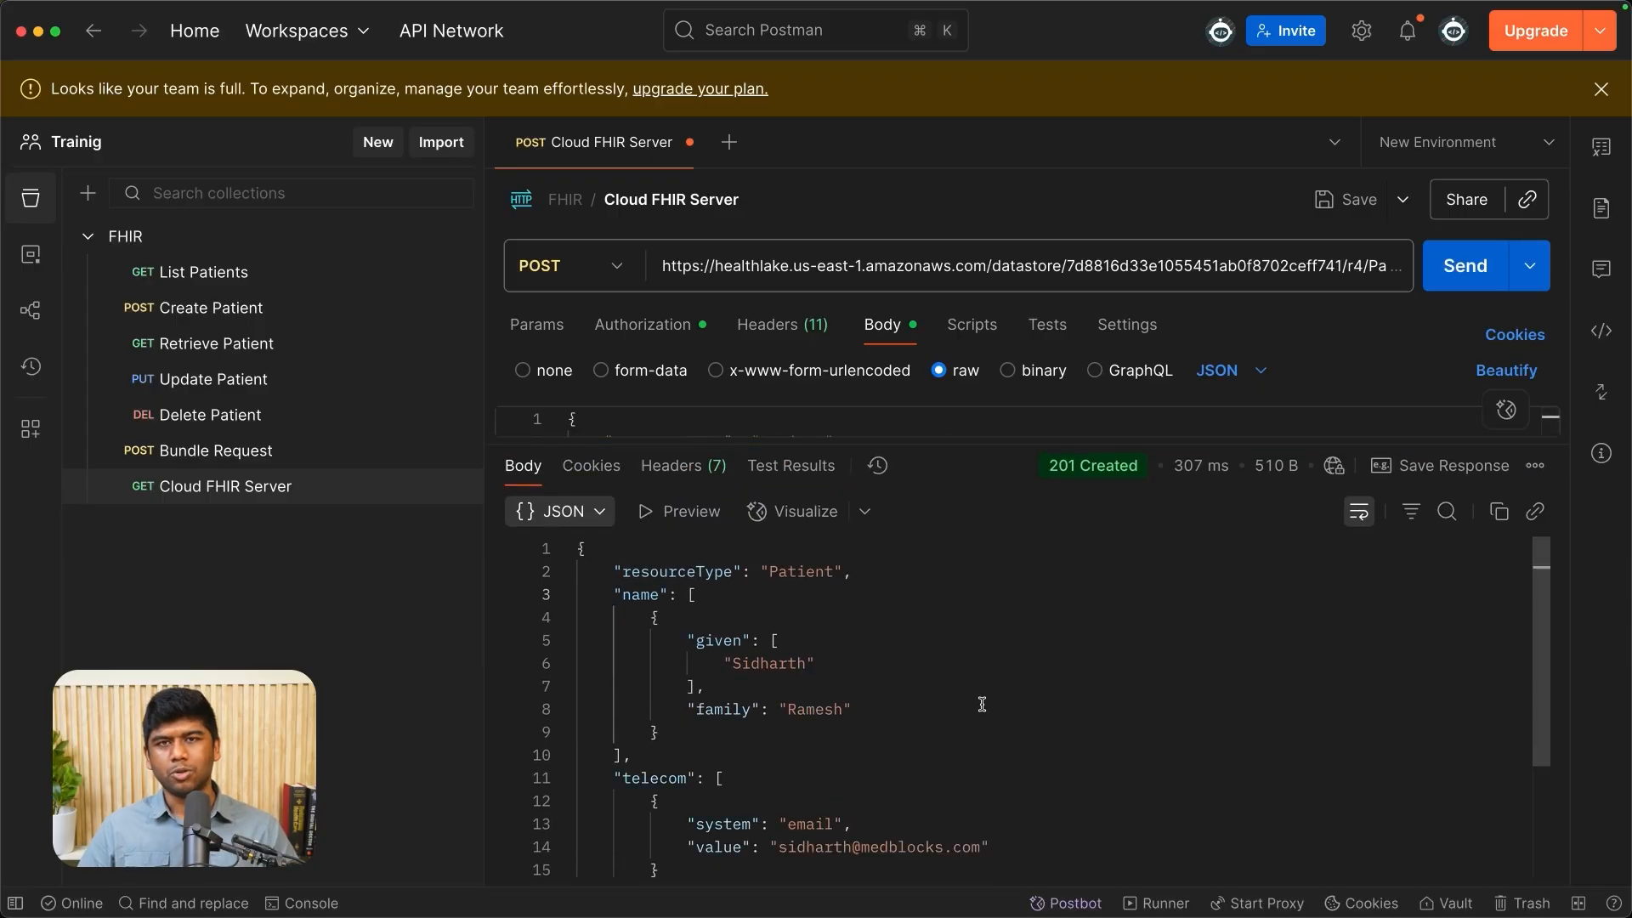
scroll(923, 739, "down", 3)
scroll(923, 739, "down", 1)
scroll(922, 738, "up", 2)
scroll(922, 738, "down", 2)
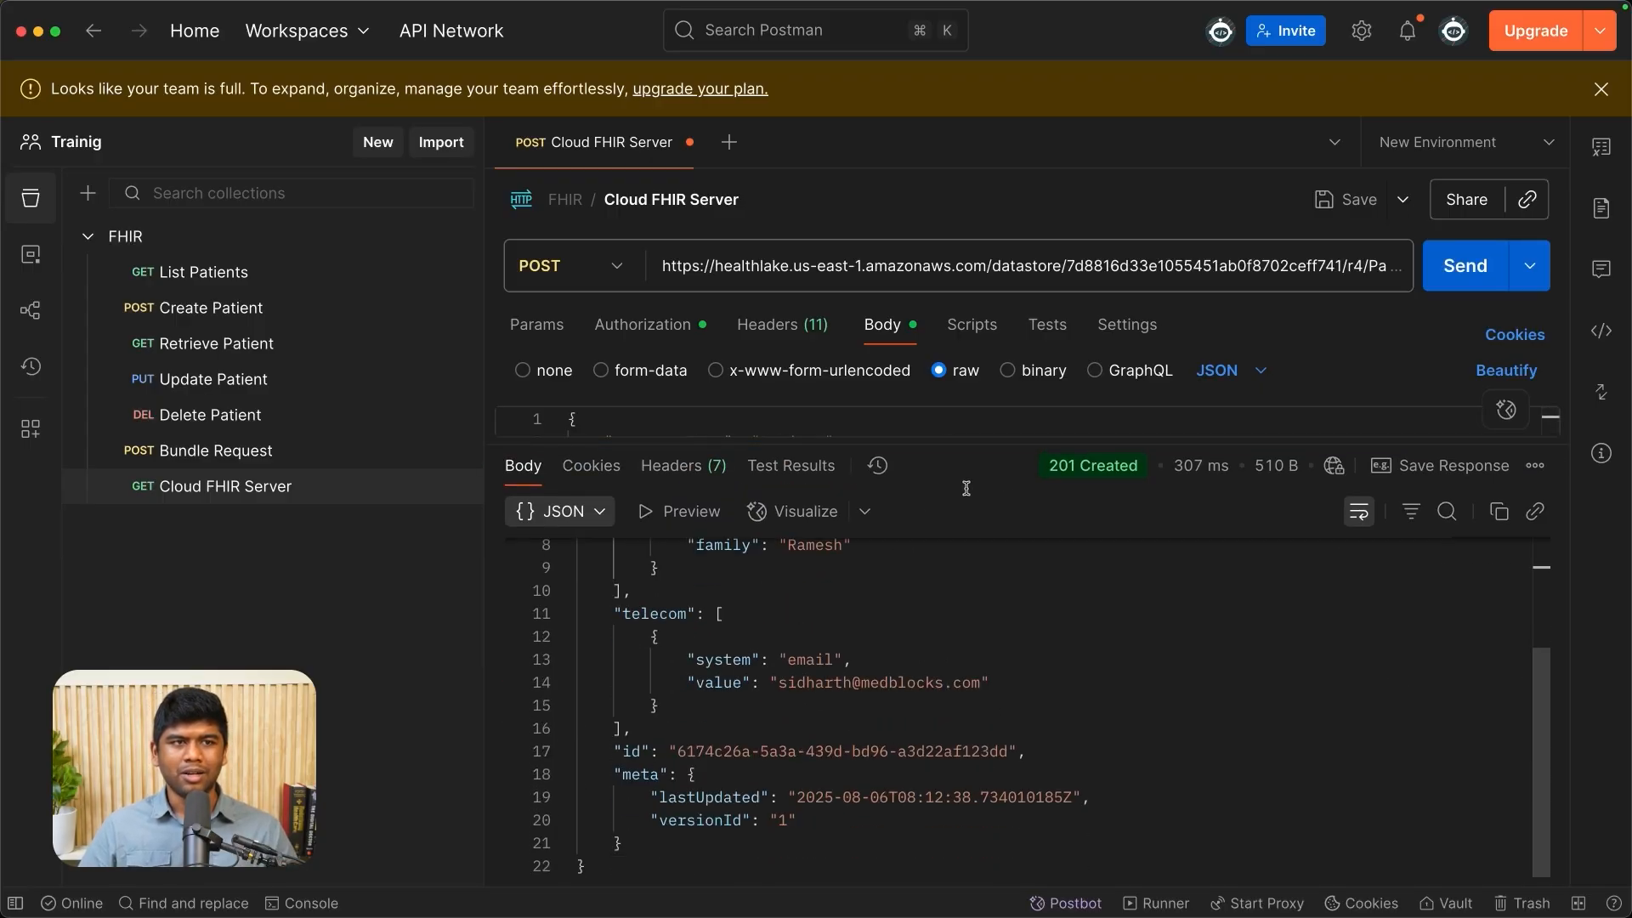
left_click_drag(1021, 446, 1029, 704)
Step: Switch the request method back to GET, send it to the Patient endpoint and check the returned bundle
left_click(1177, 265)
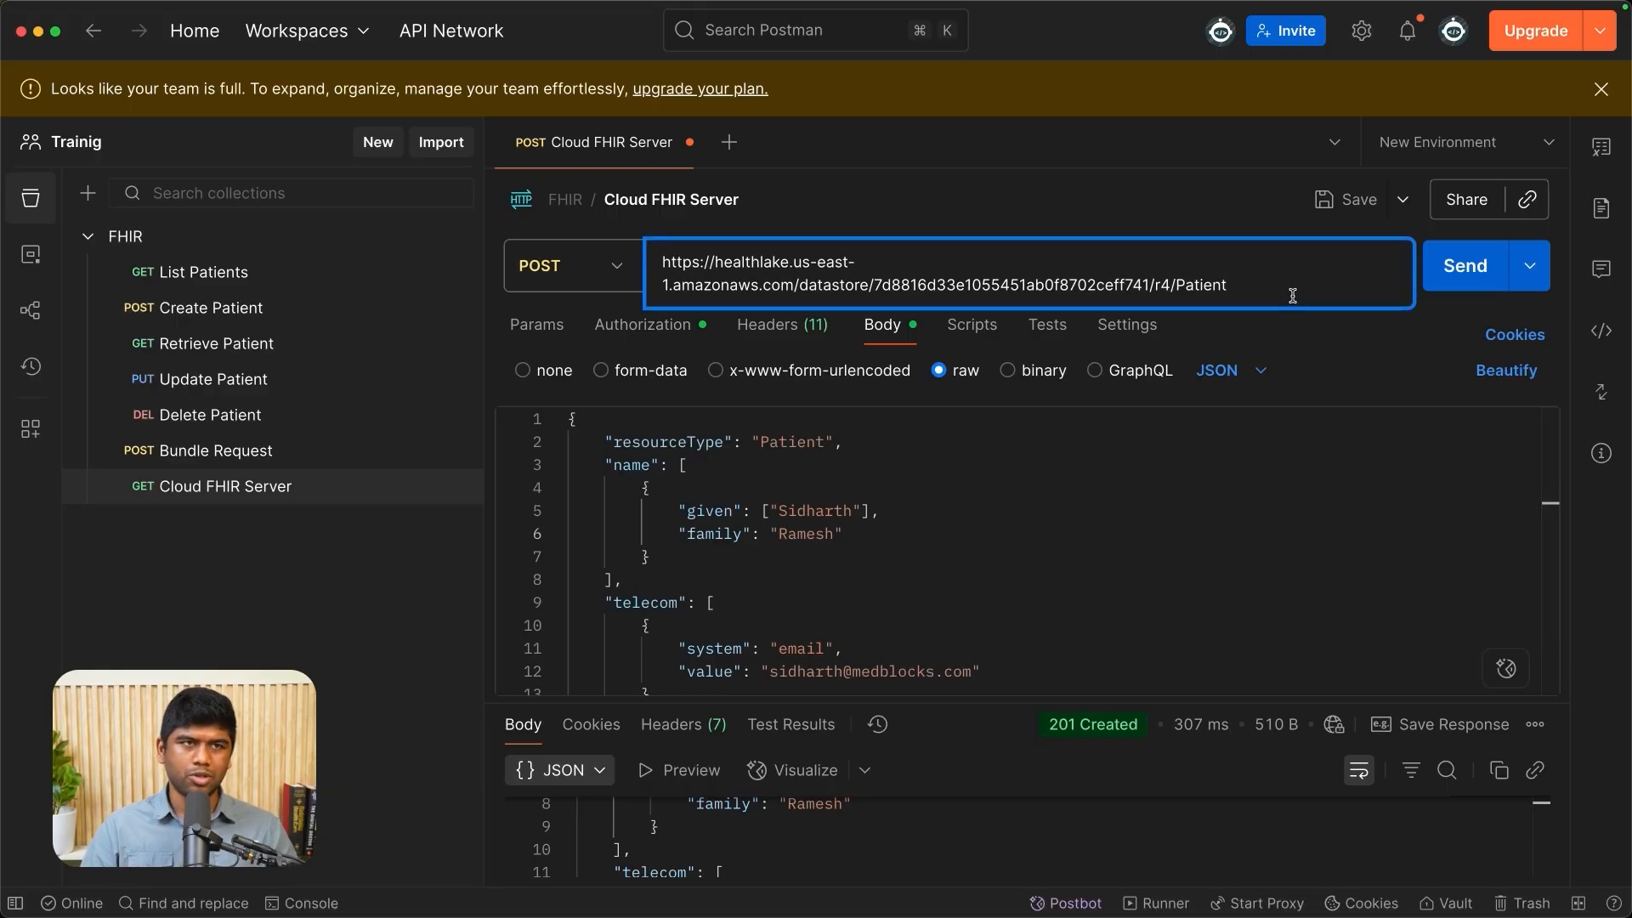
left_click(600, 264)
left_click(542, 332)
left_click(1200, 281)
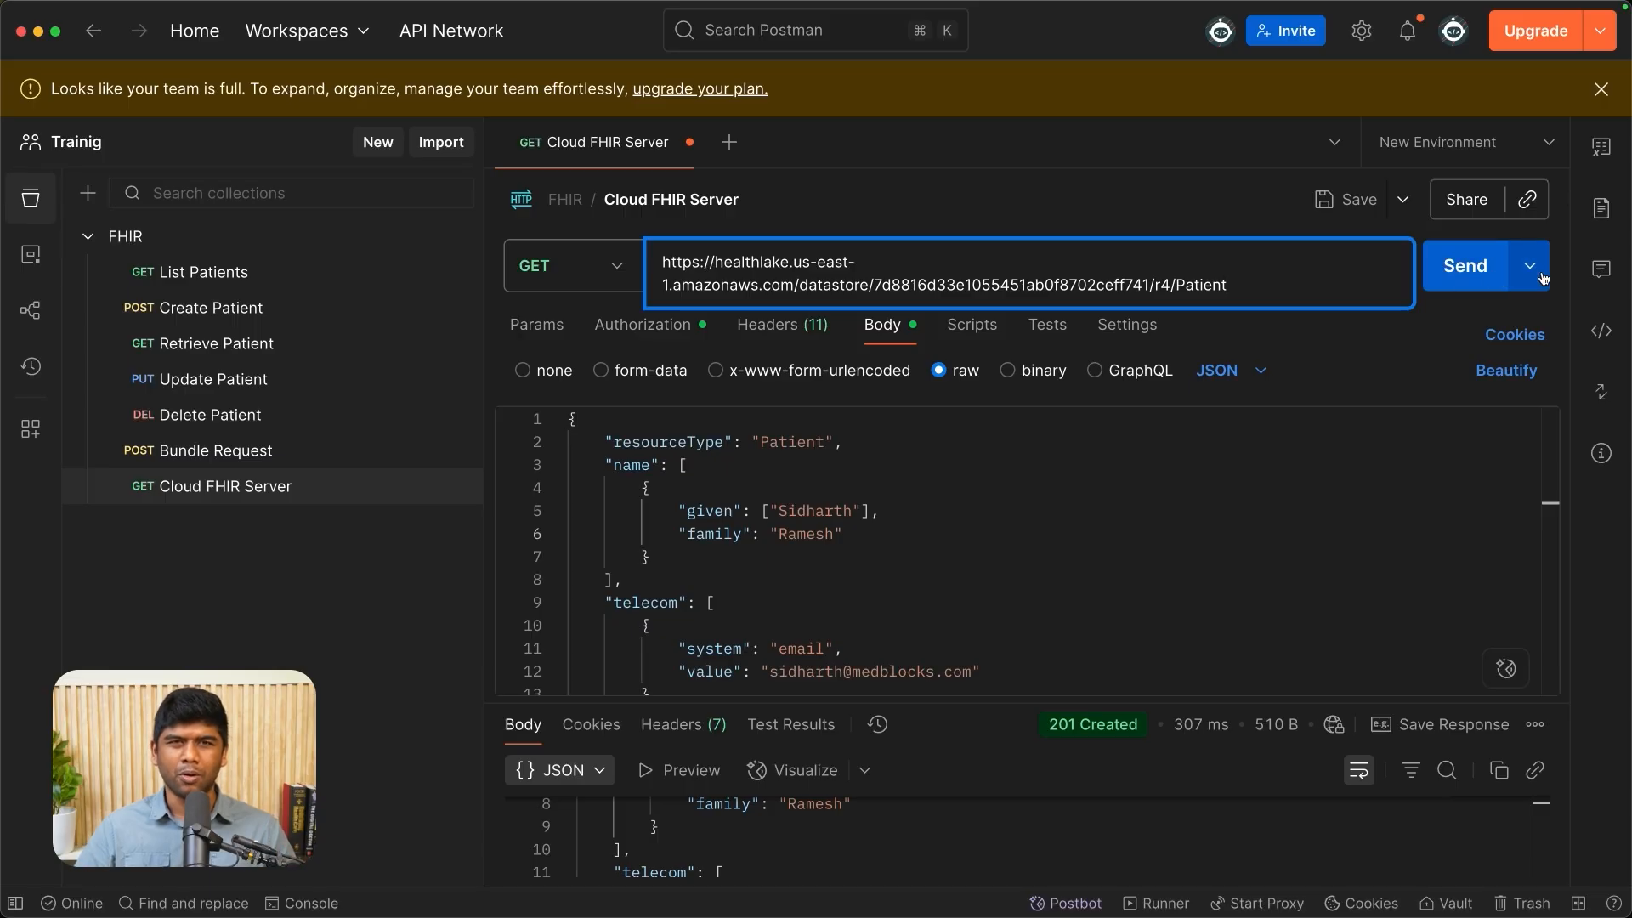
left_click(1445, 268)
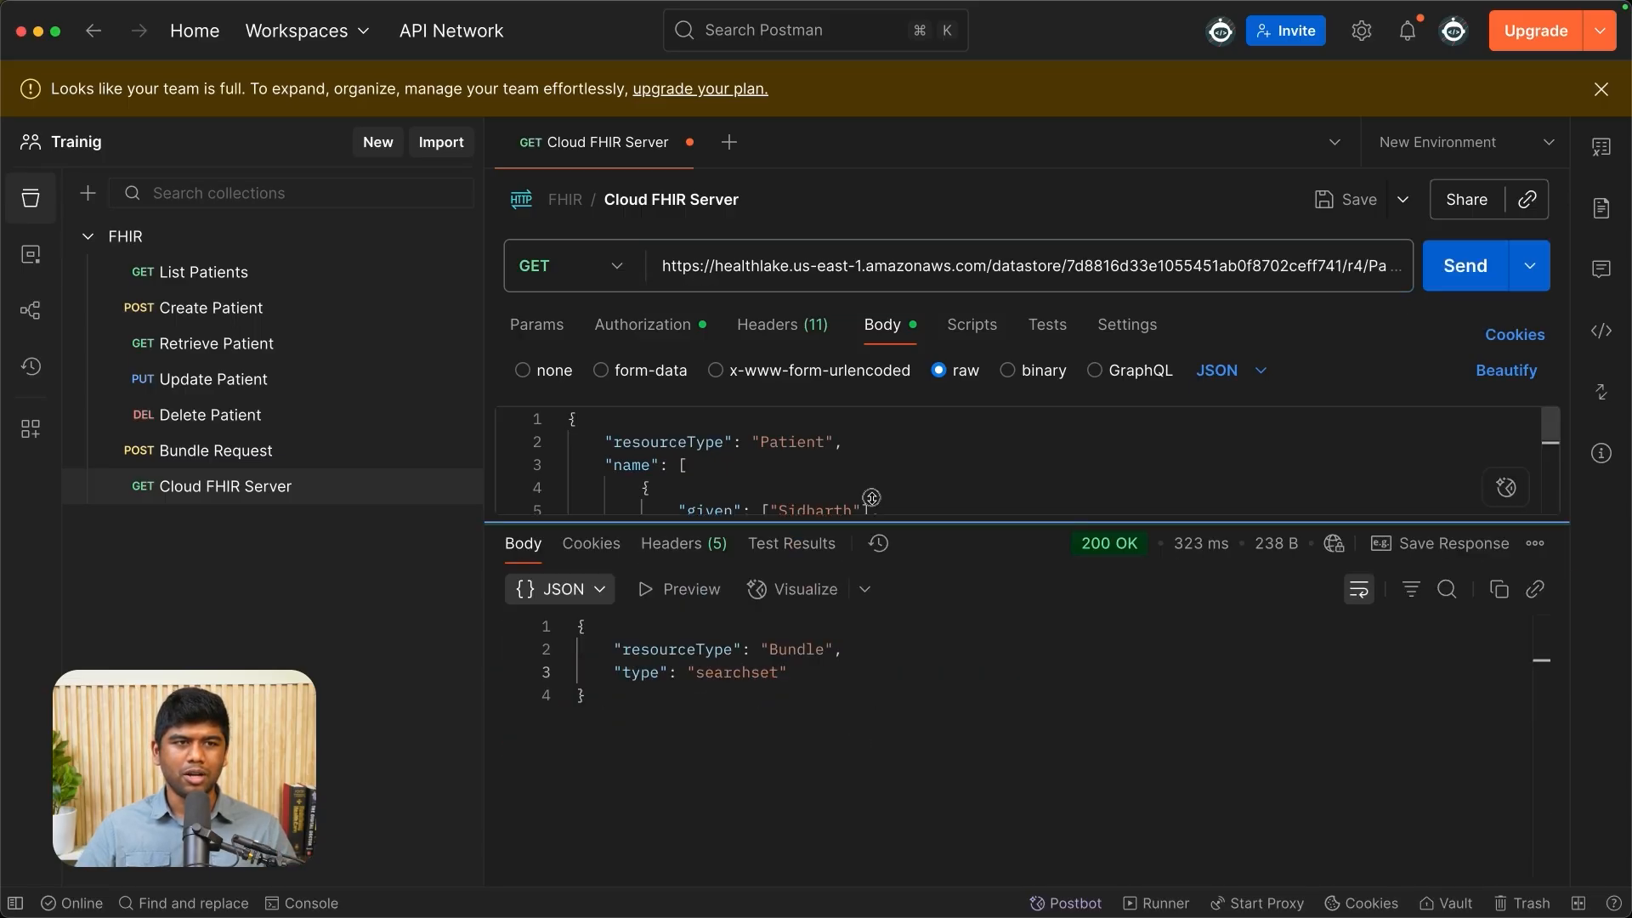
left_click(642, 672)
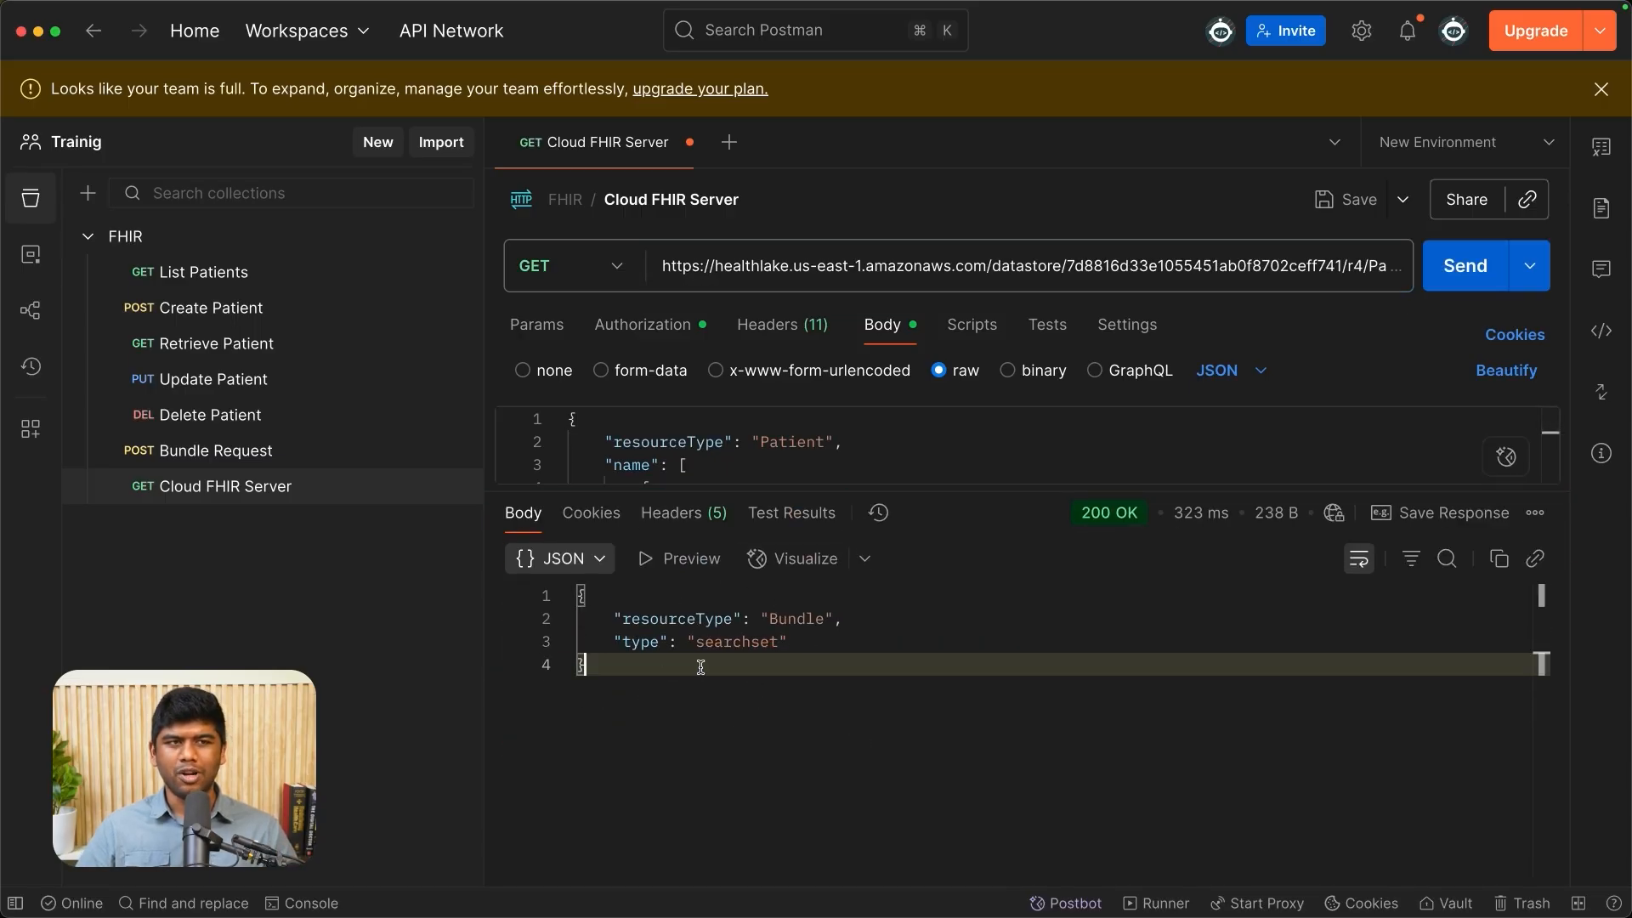
Step: Append the query ?_count=100 to the Patient endpoint URL and send the GET request again
left_click(1157, 268)
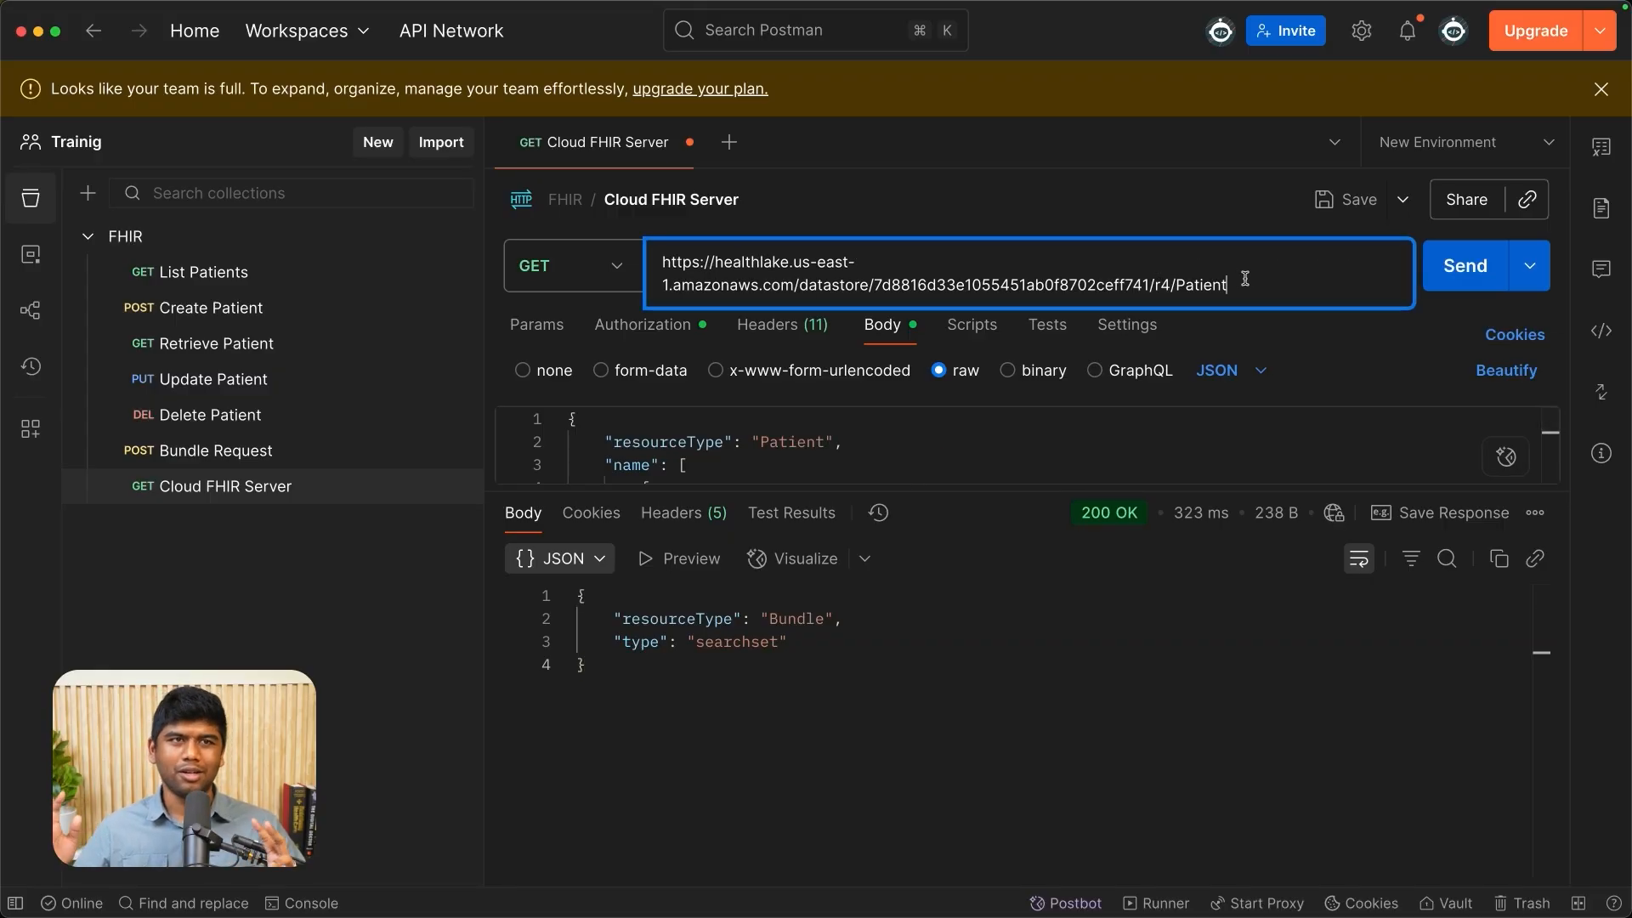
type("?_count=")
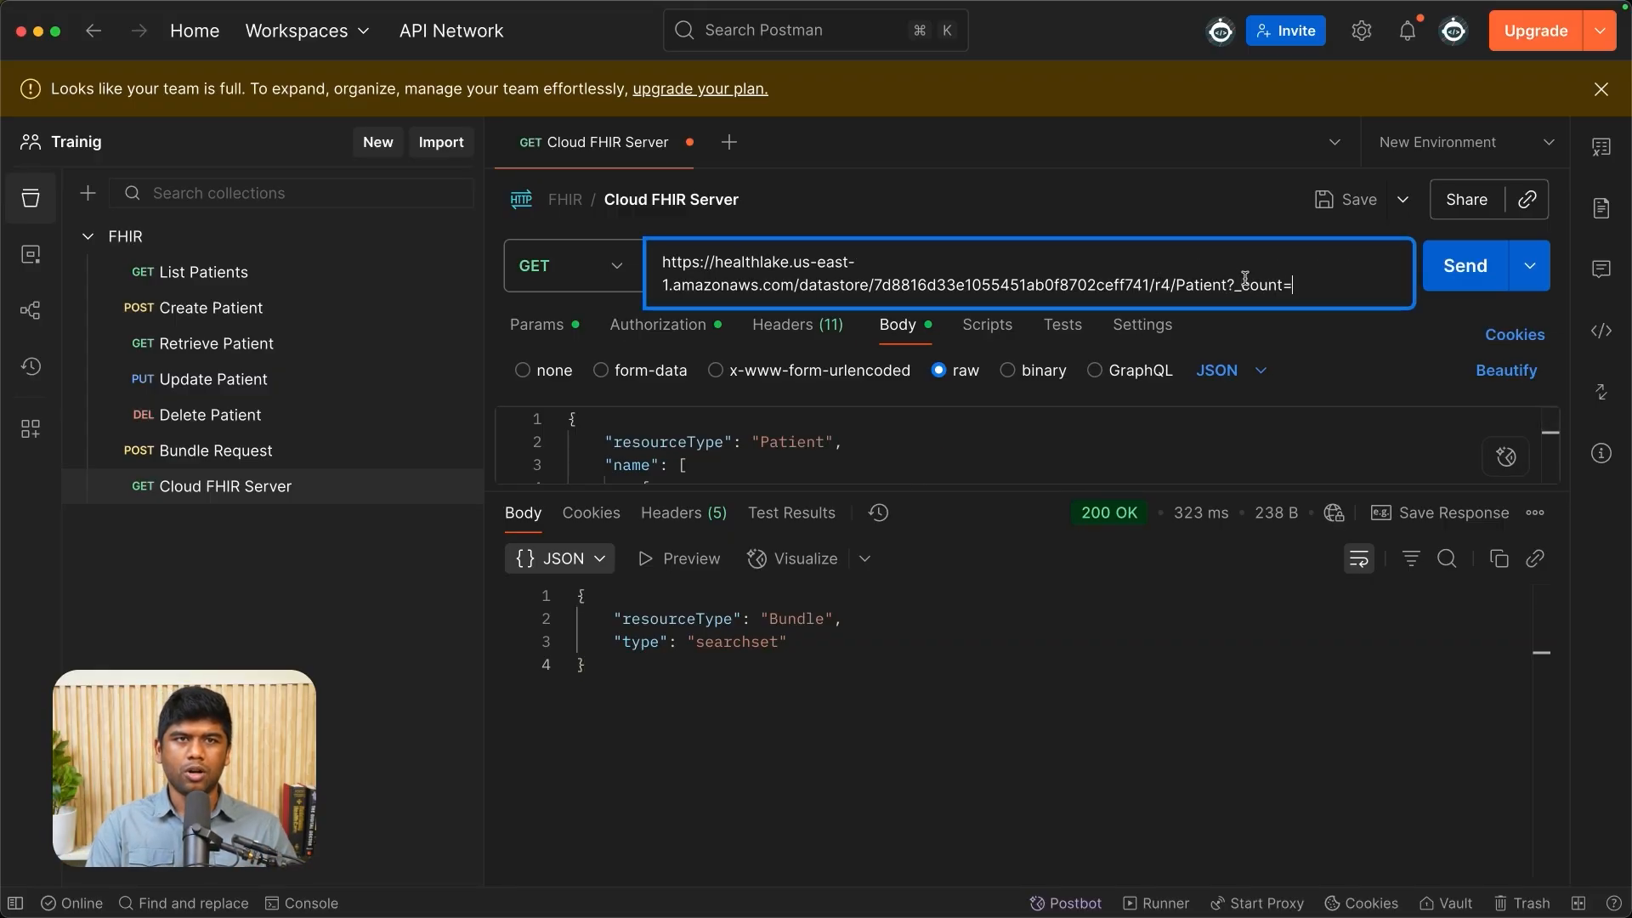
type("100")
key("Return")
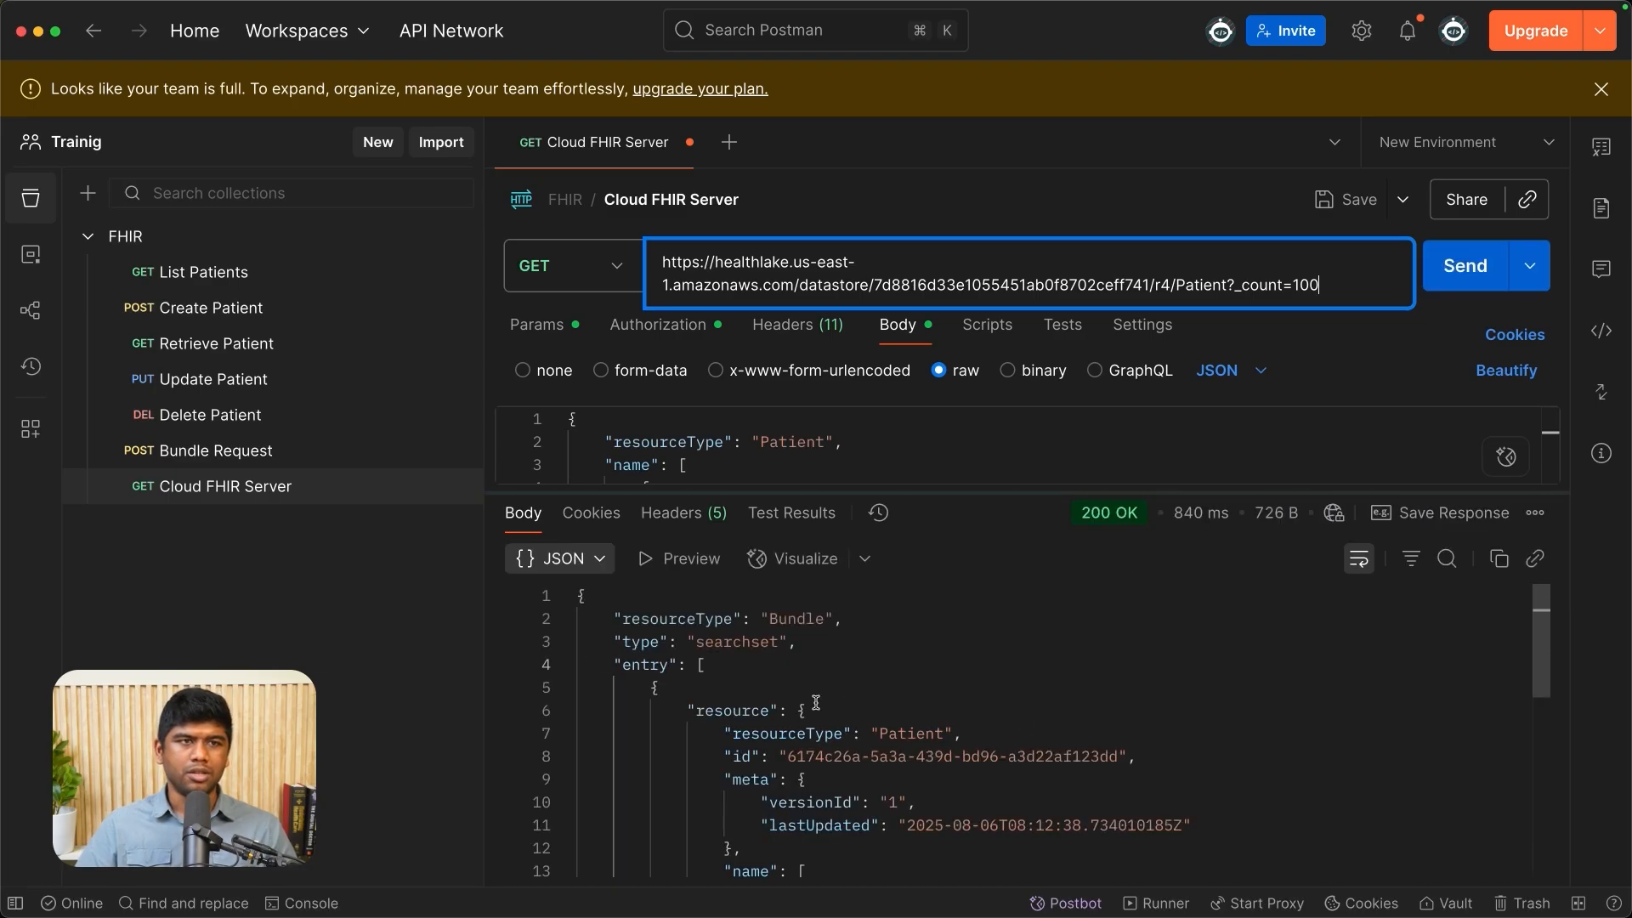
Step: Examine the Patient entry in the returned bundle, including its id, meta, name and telecom fields
left_click(837, 710)
left_click_drag(921, 493, 921, 428)
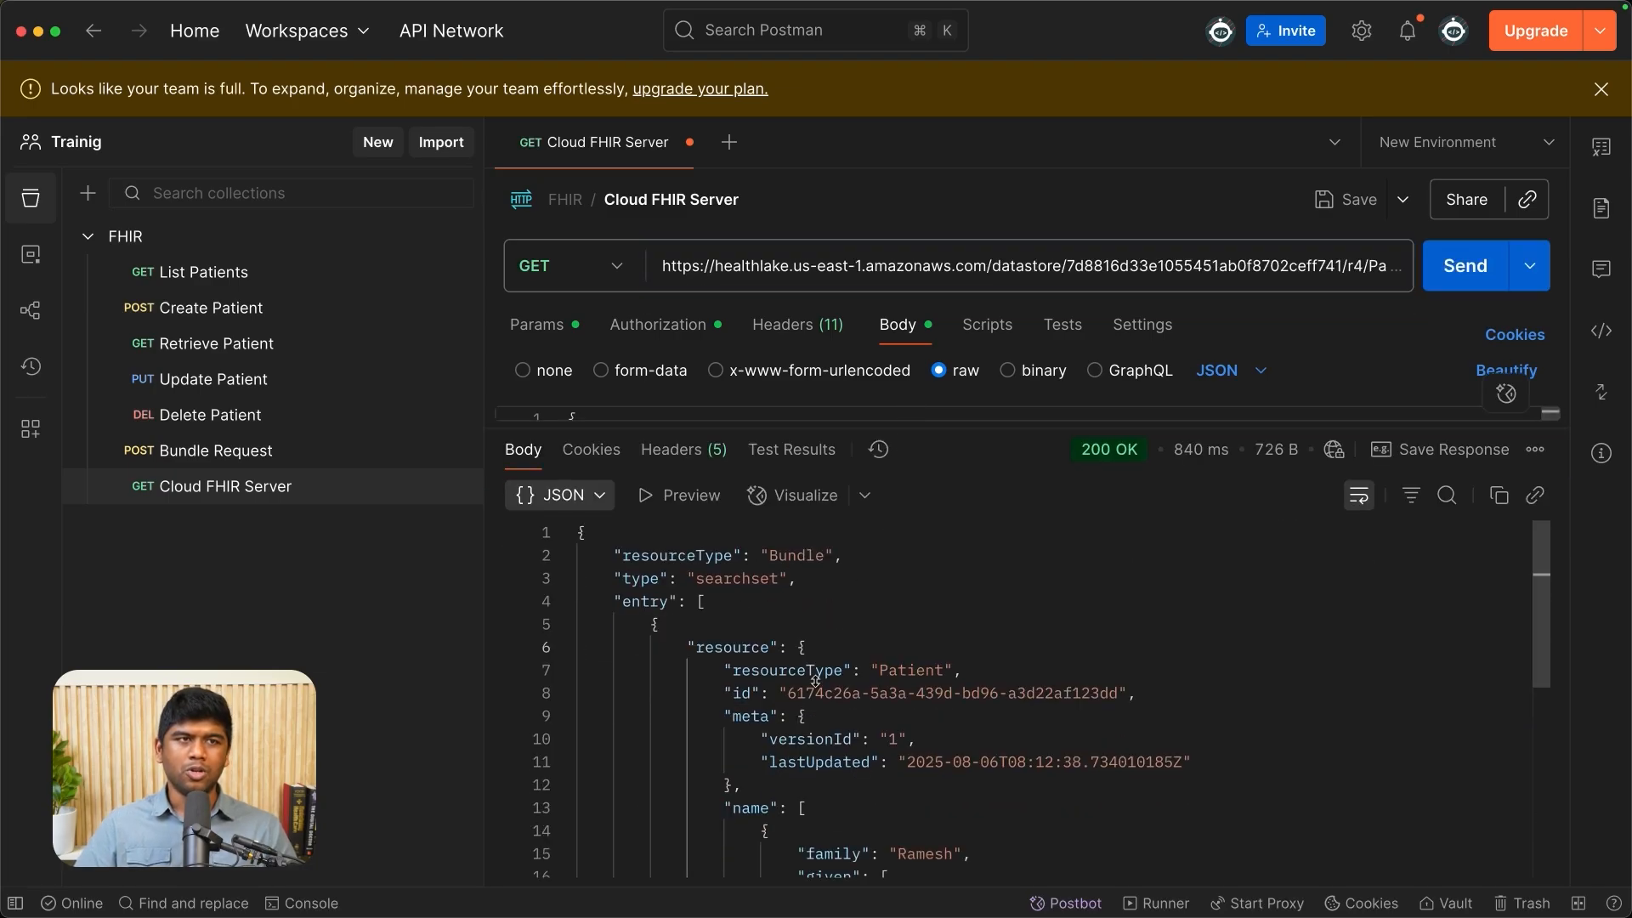
left_click(980, 690)
scroll(873, 693, "down", 4)
scroll(874, 693, "up", 3)
left_click_drag(812, 649, 973, 670)
left_click(974, 671)
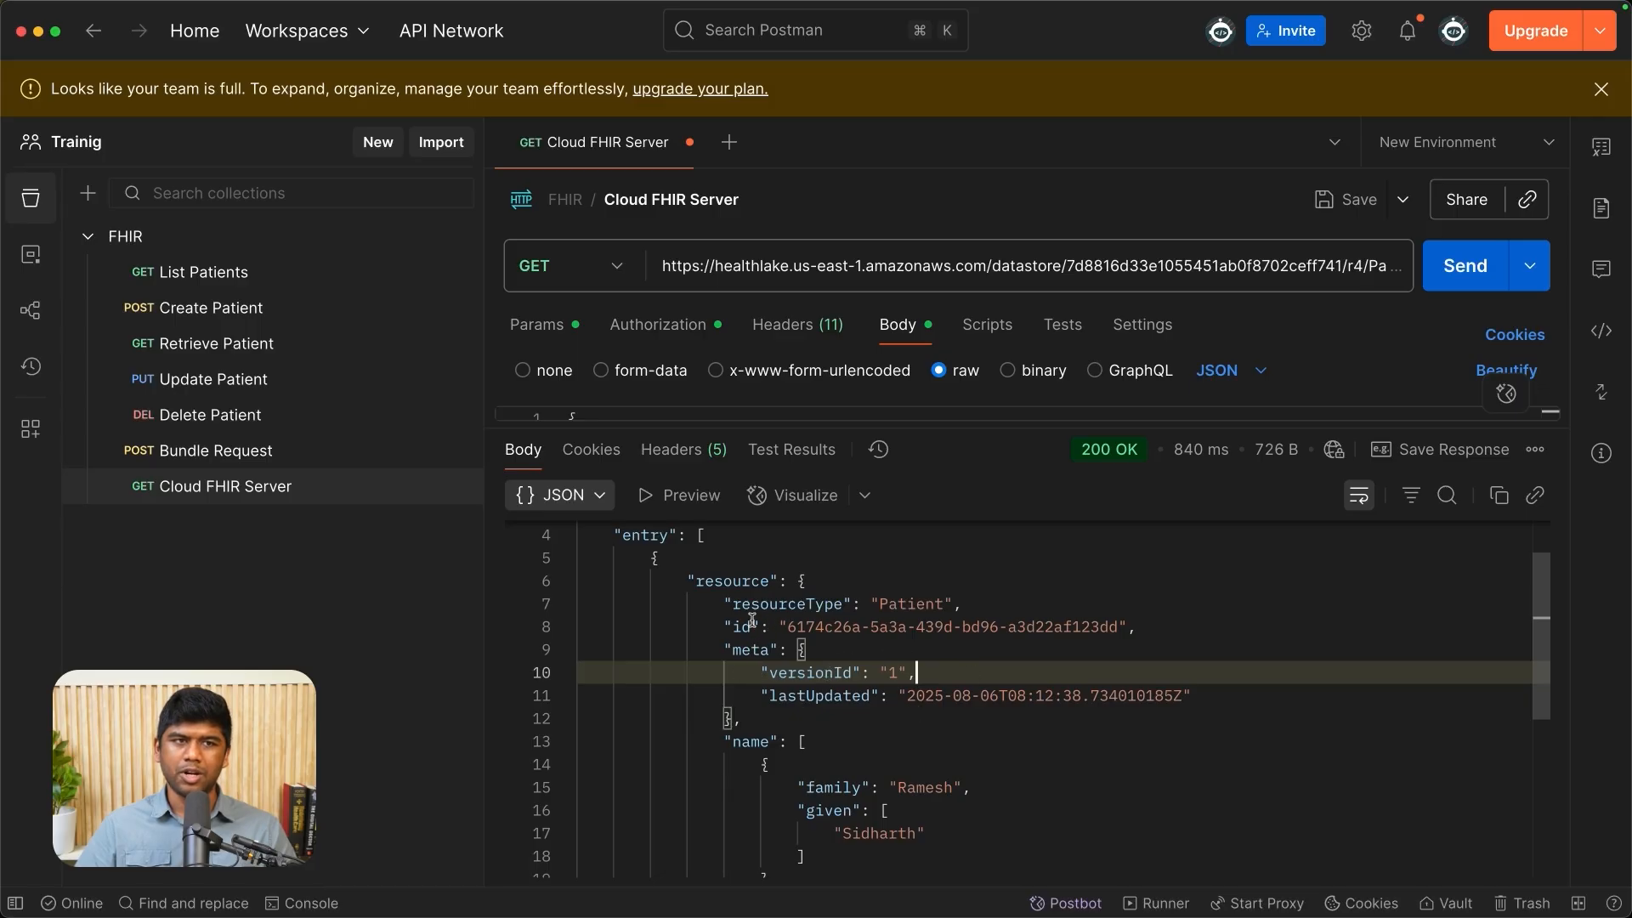
left_click_drag(727, 627, 1119, 626)
left_click(1092, 627)
scroll(813, 821, "down", 4)
left_click(998, 660)
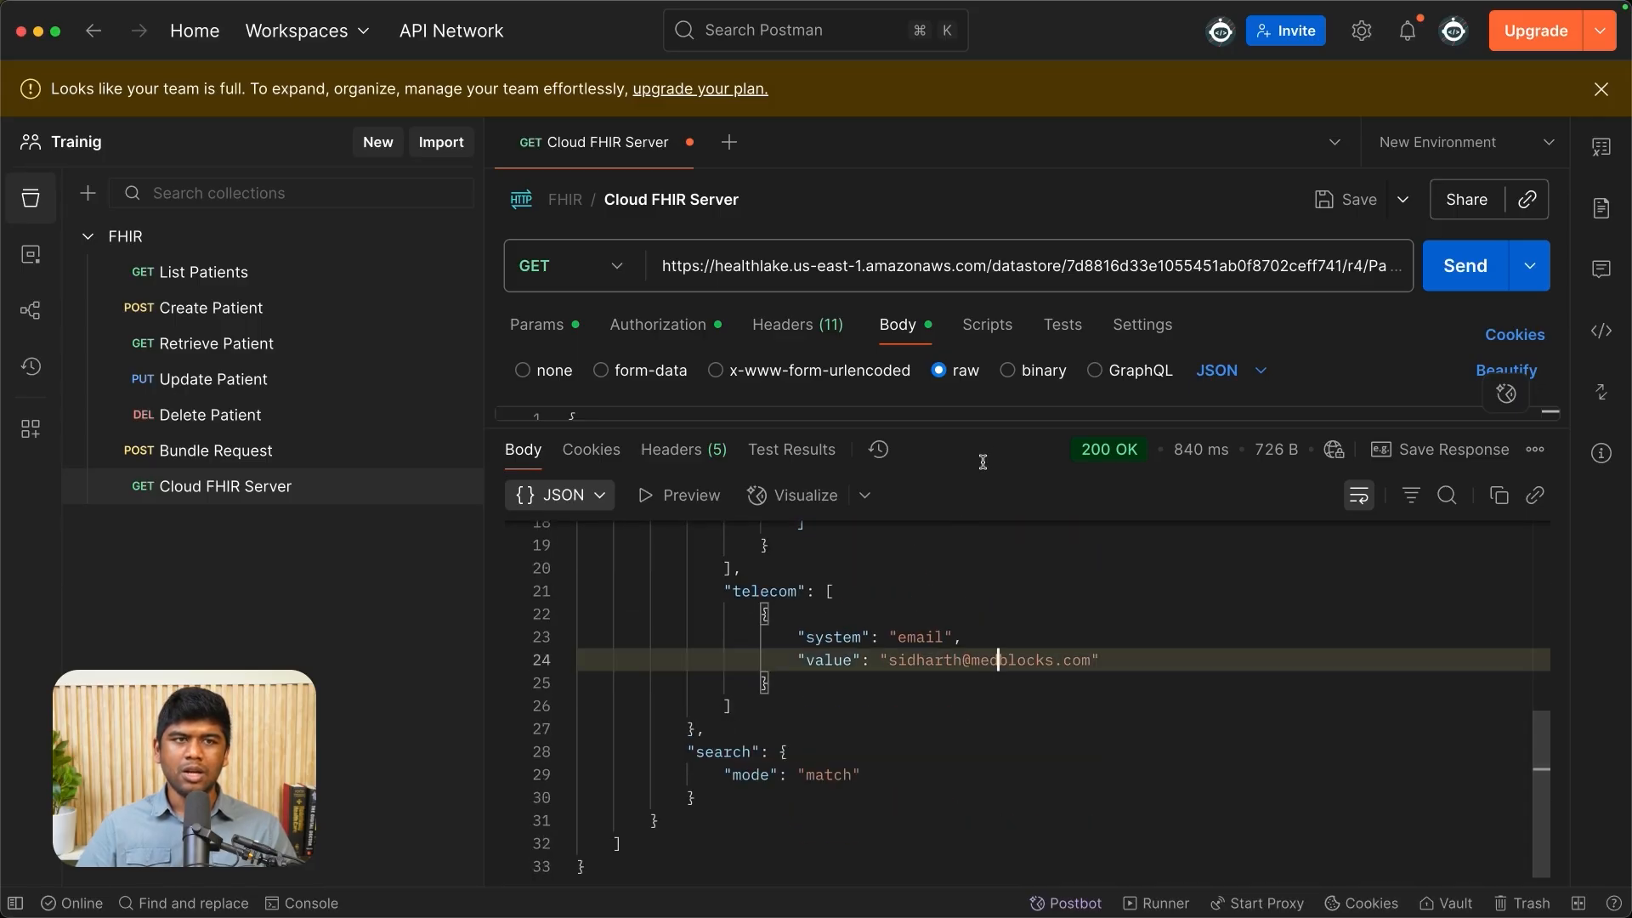
left_click_drag(1006, 430, 995, 670)
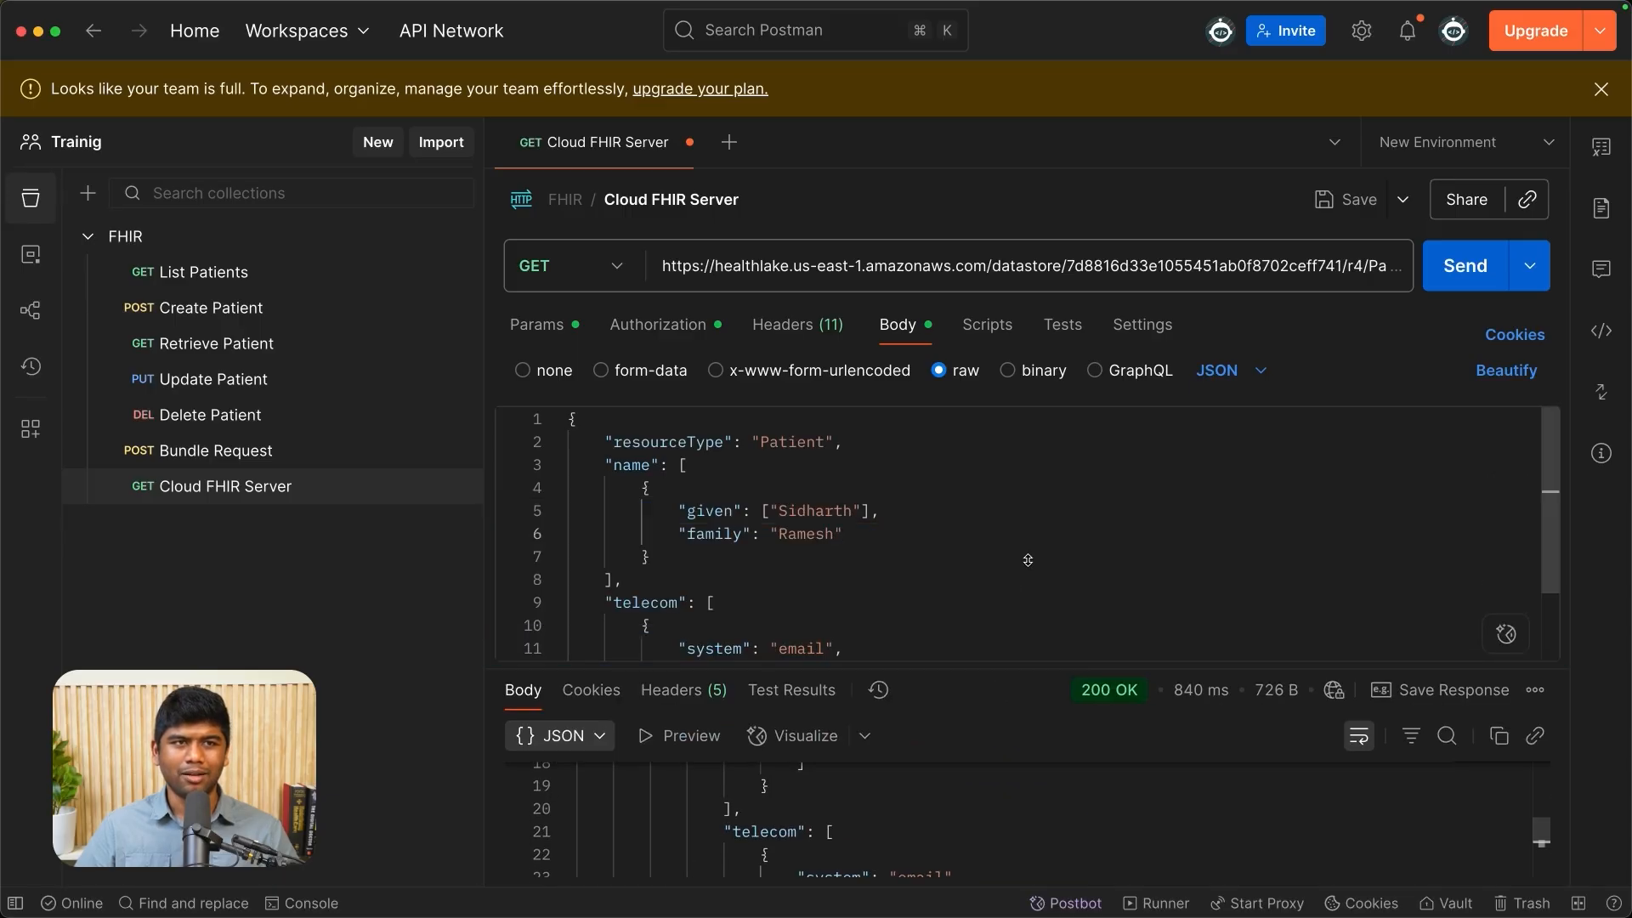